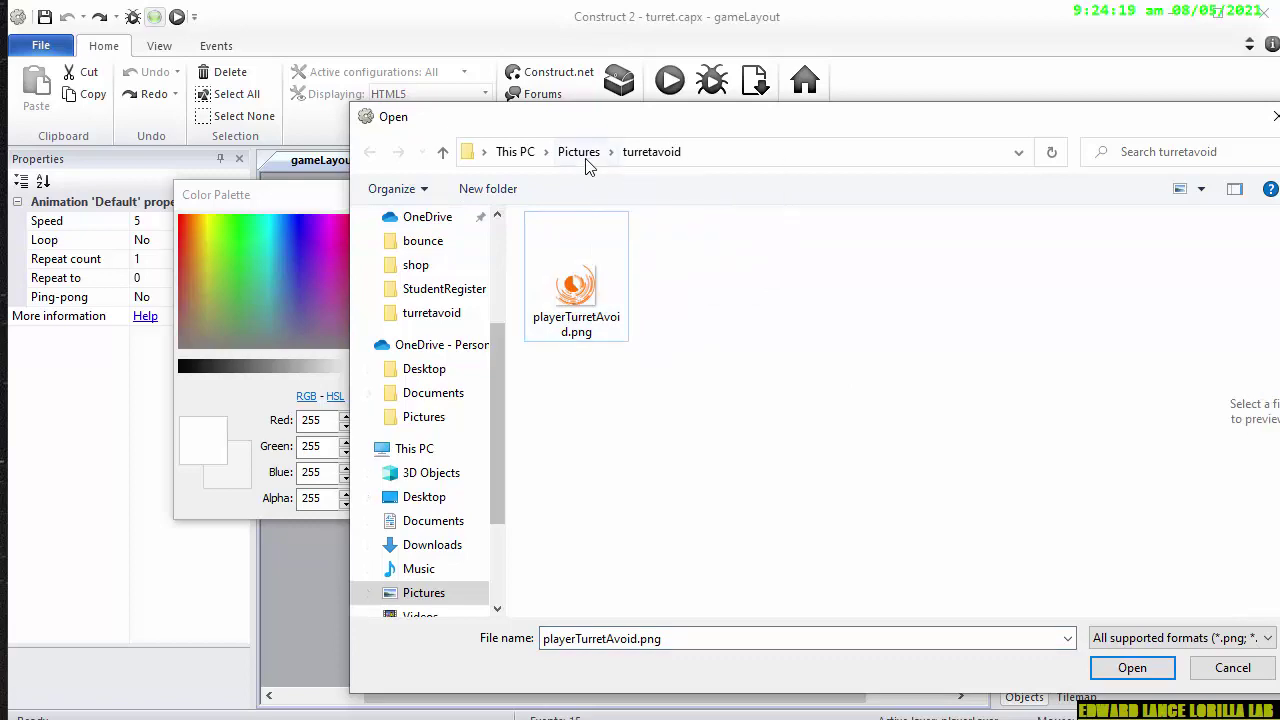
{"action": "left_click", "coordinate": [578, 152]}
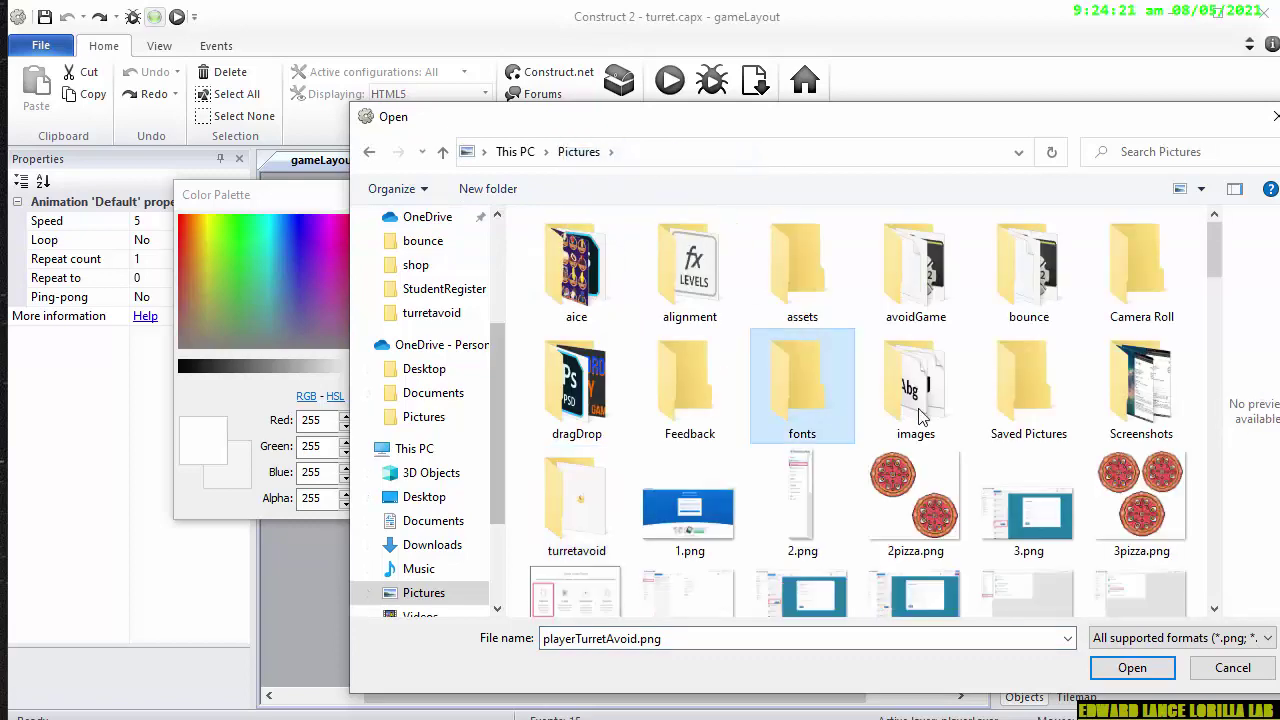
{"action": "right_click", "coordinate": [1204, 246]}
{"action": "left_click", "coordinate": [1205, 240]}
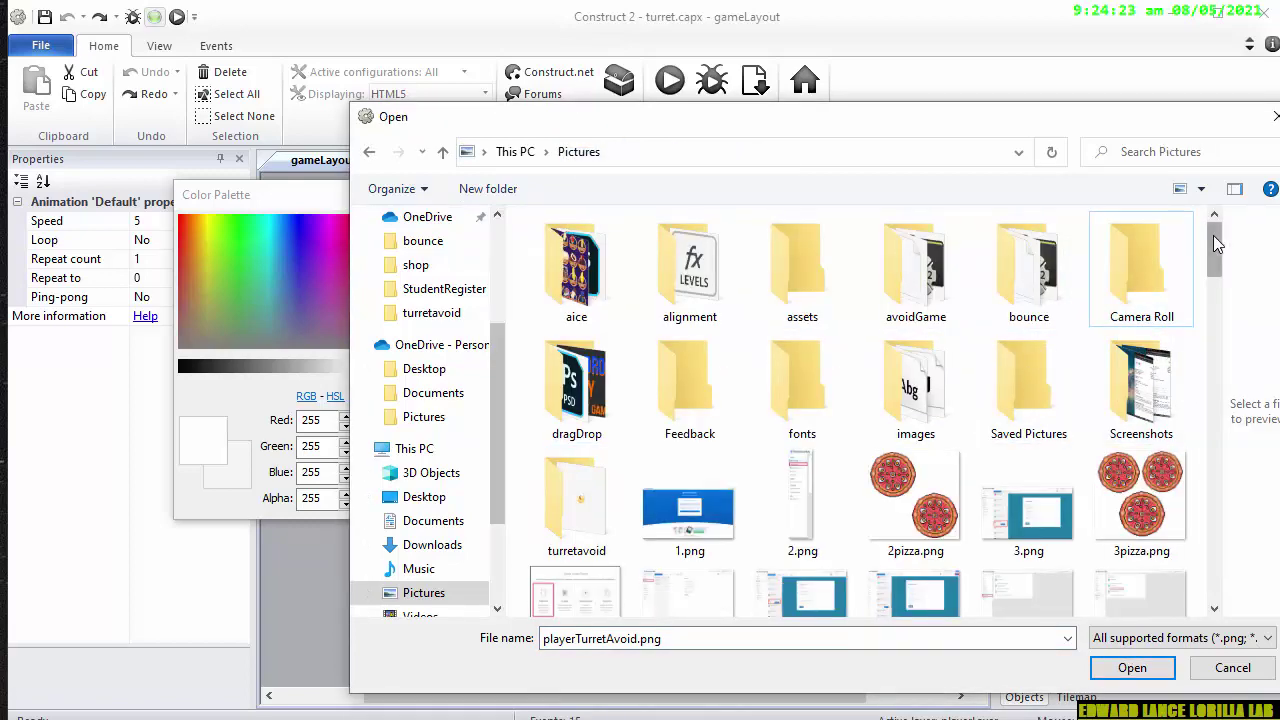
{"action": "left_click_drag", "start_coordinate": [1213, 235], "coordinate": [1277, 140]}
{"action": "left_click", "coordinate": [1275, 117]}
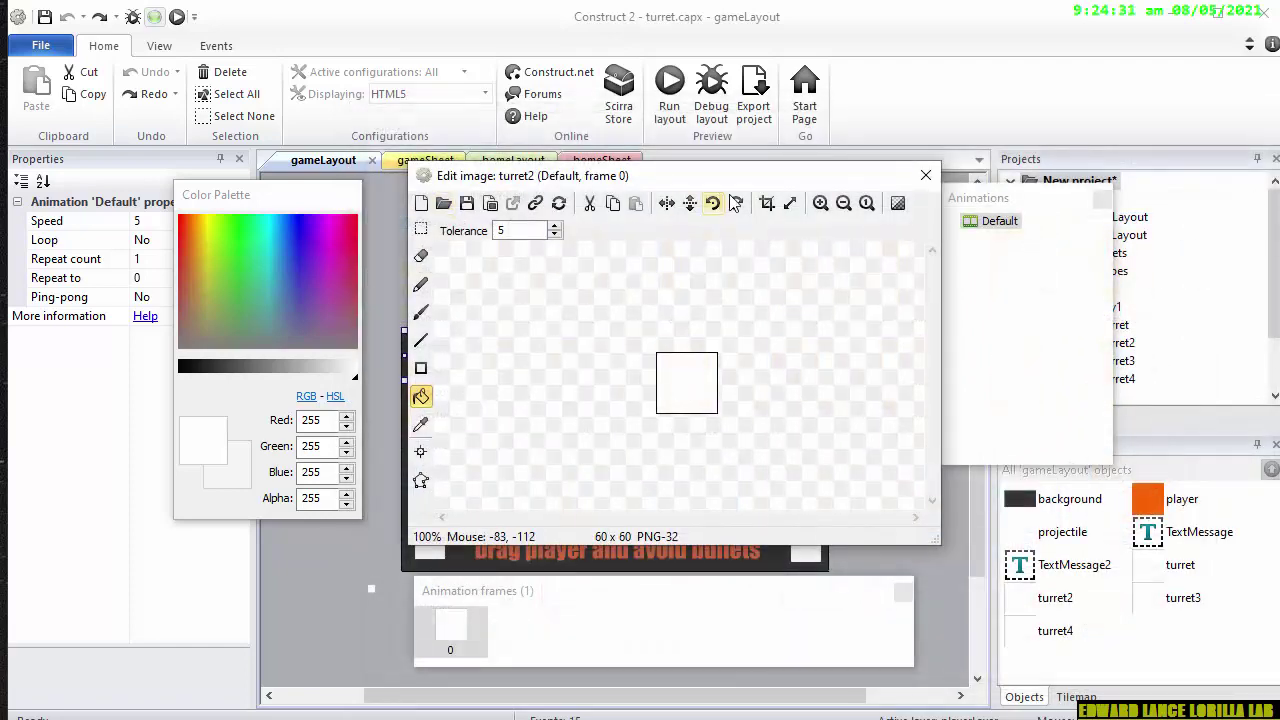
- Check the canvas dimensions of the turret2 image
{"action": "left_click", "coordinate": [790, 203]}
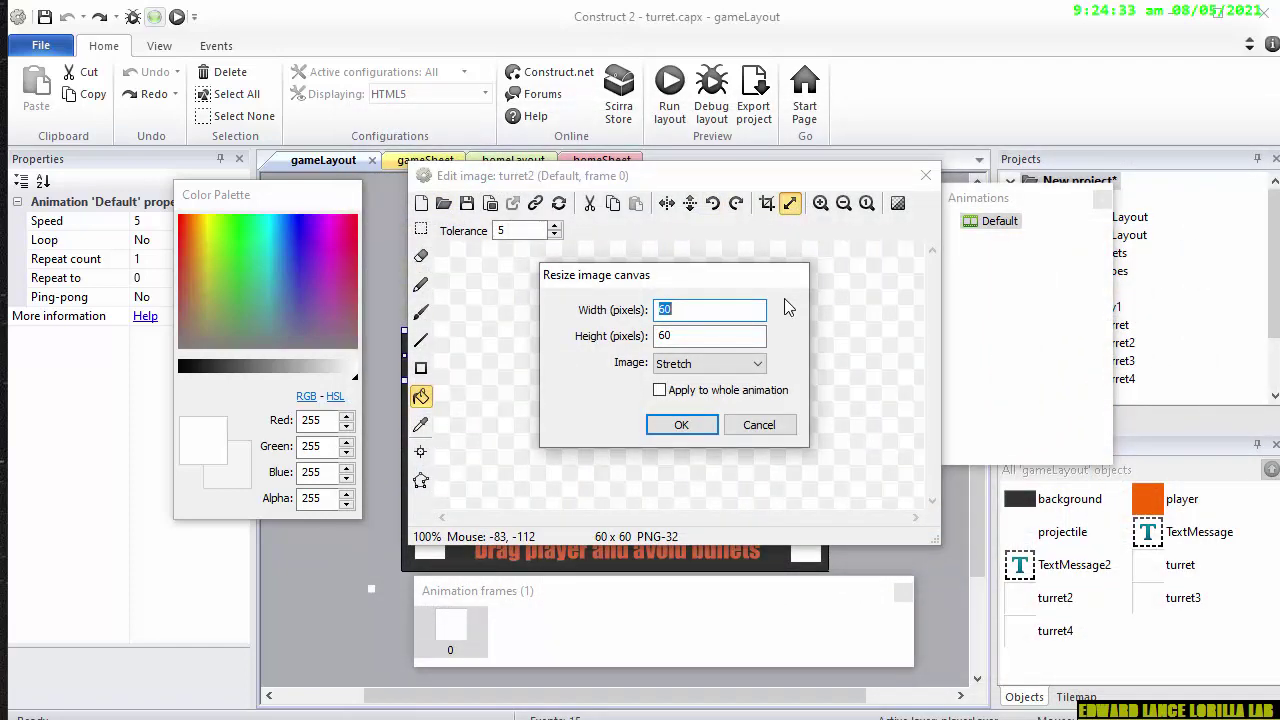
{"action": "left_click", "coordinate": [764, 431]}
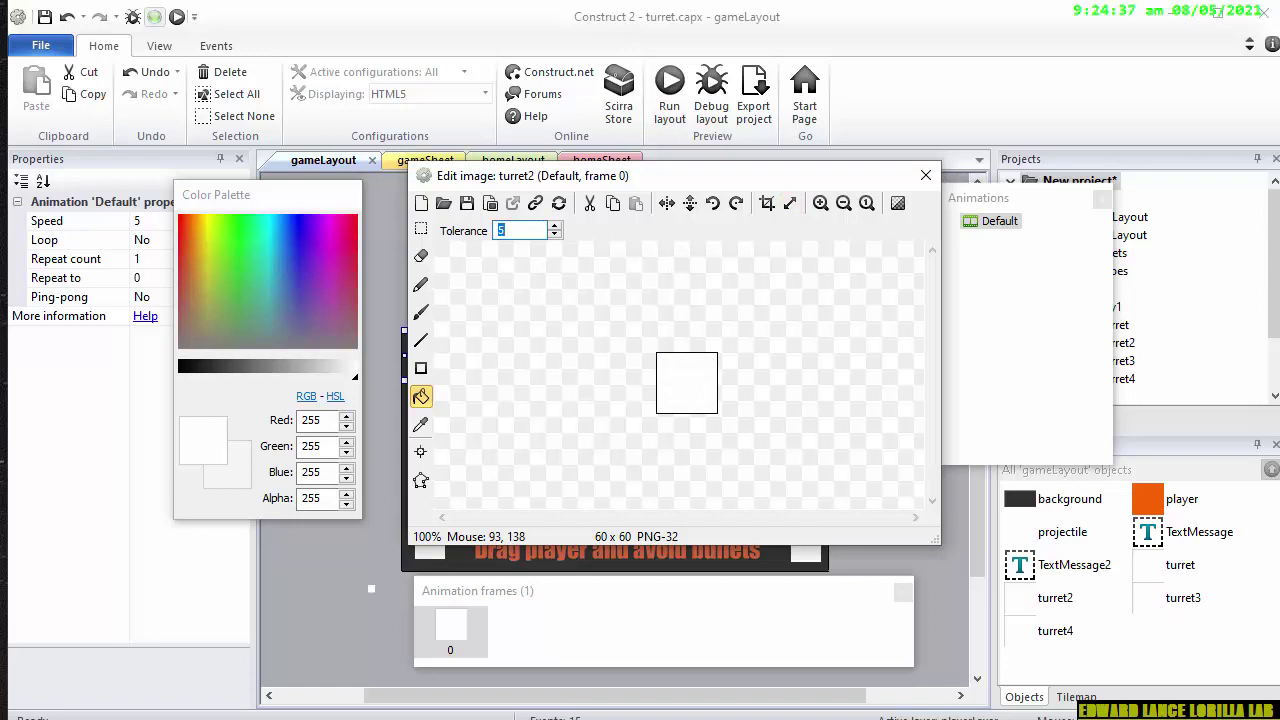
- Launch Adobe Photoshop 2020
{"action": "key", "text": "super"}
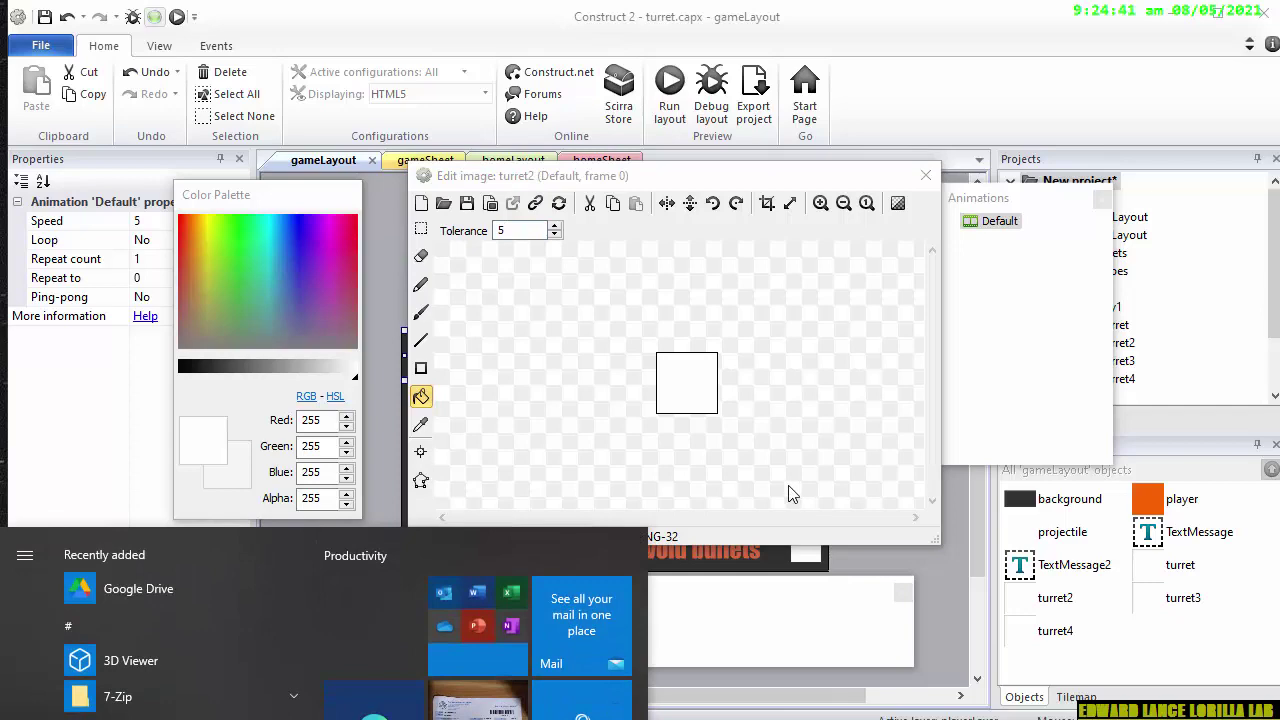
{"action": "type", "text": "pho"}
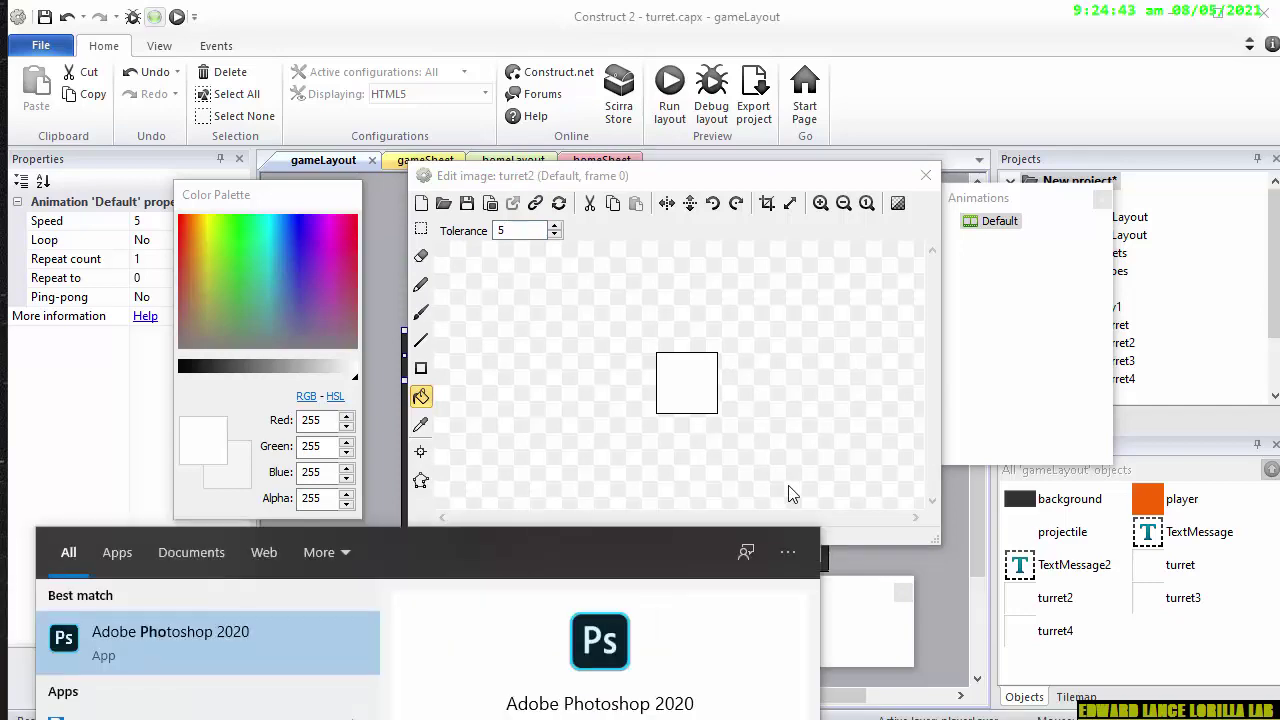
{"action": "key", "text": "Return"}
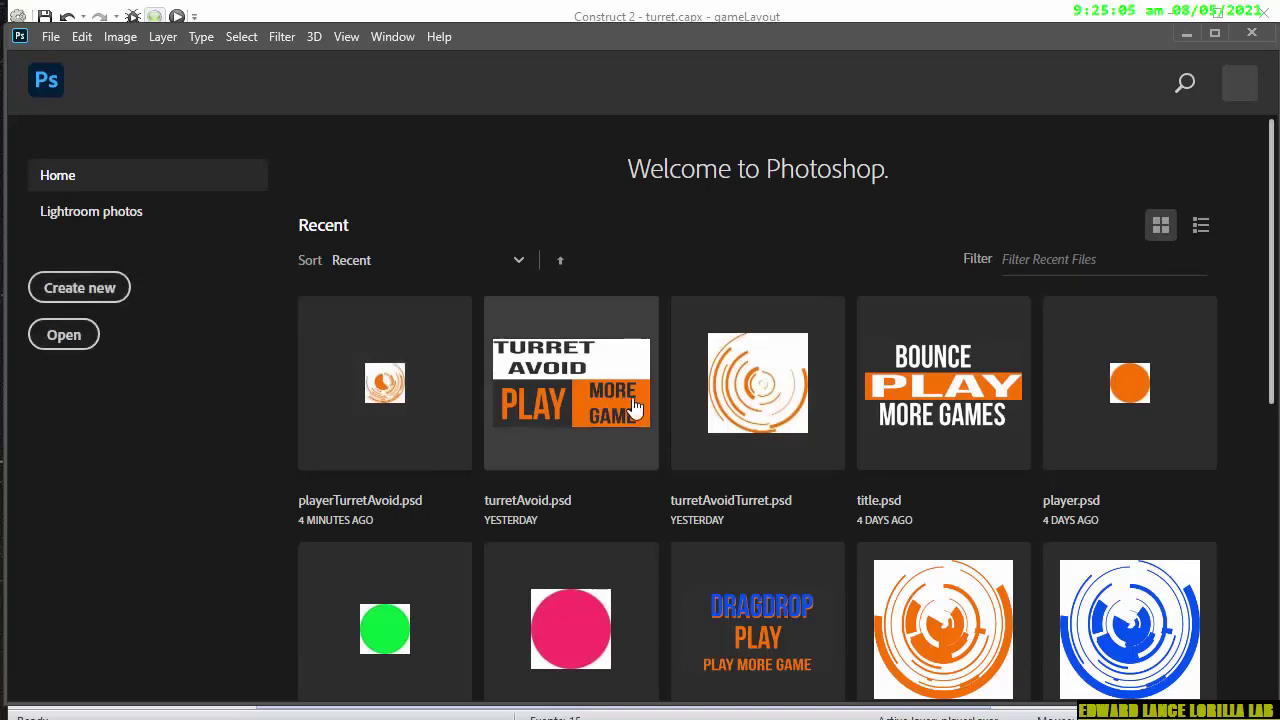
- Create a new document 60 pixels wide and 60 pixels high
{"action": "left_click", "coordinate": [108, 307]}
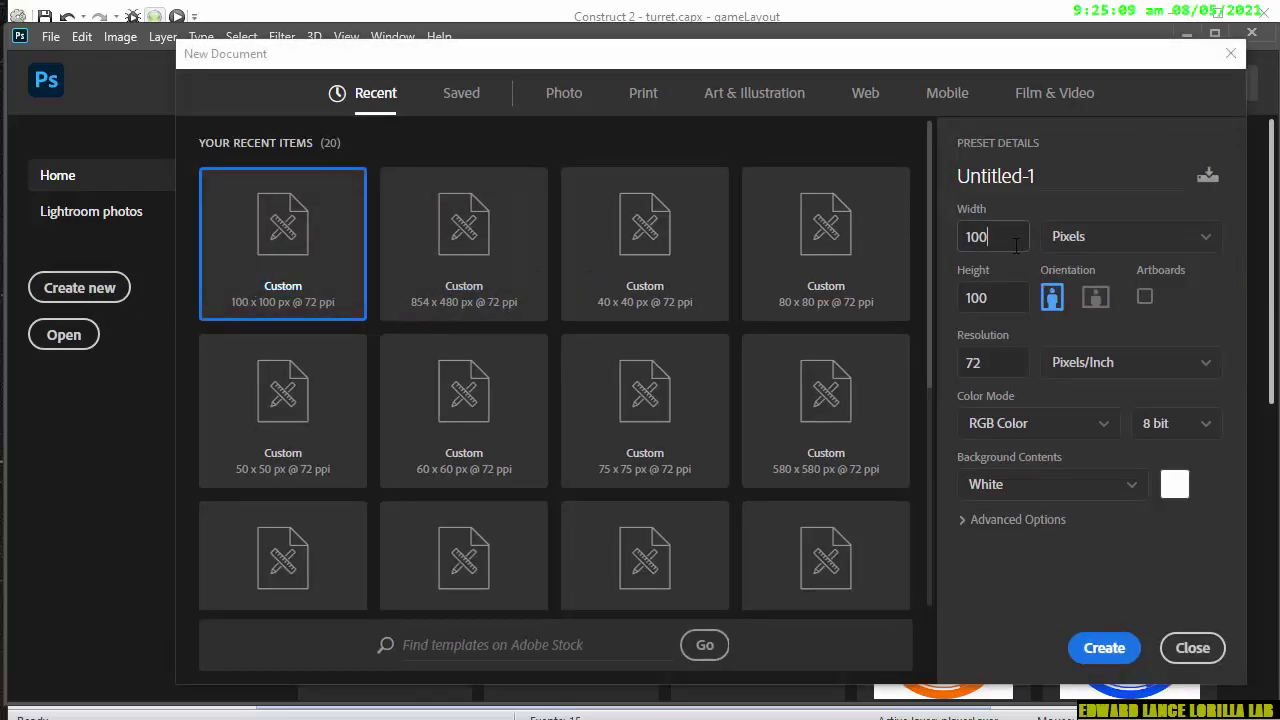
{"action": "double_click", "coordinate": [1016, 245]}
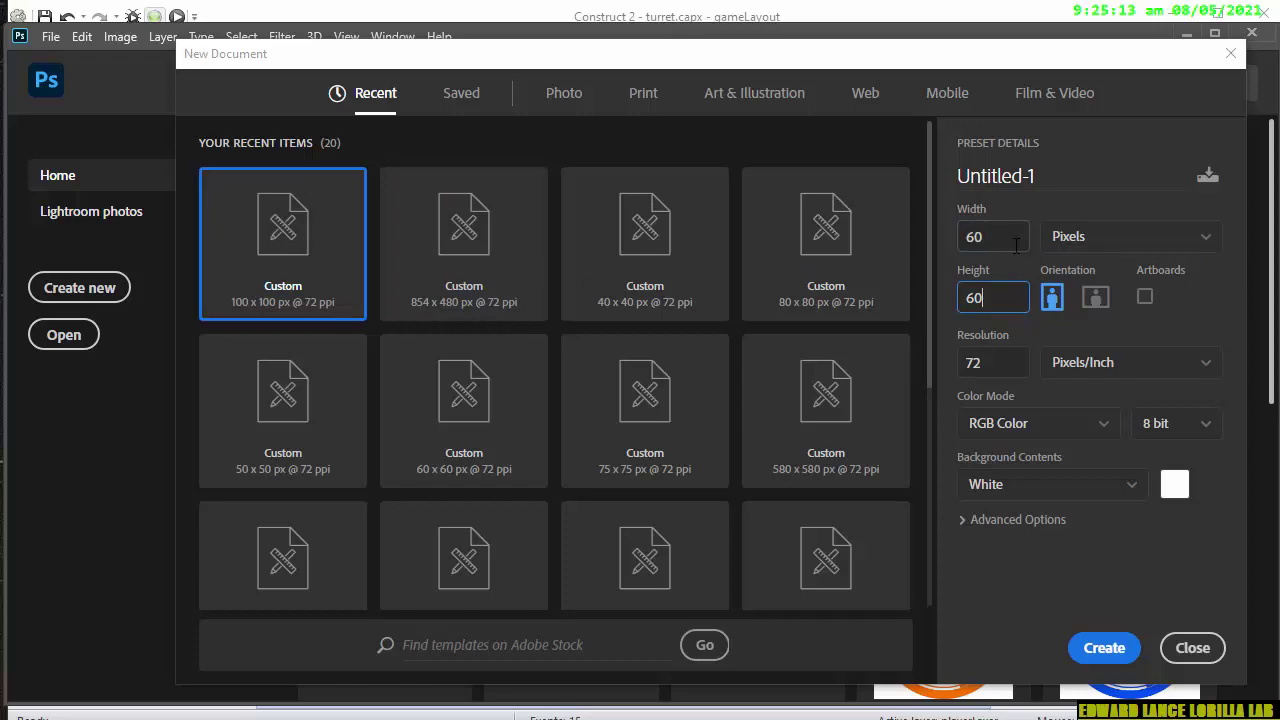
{"action": "key", "text": "Return"}
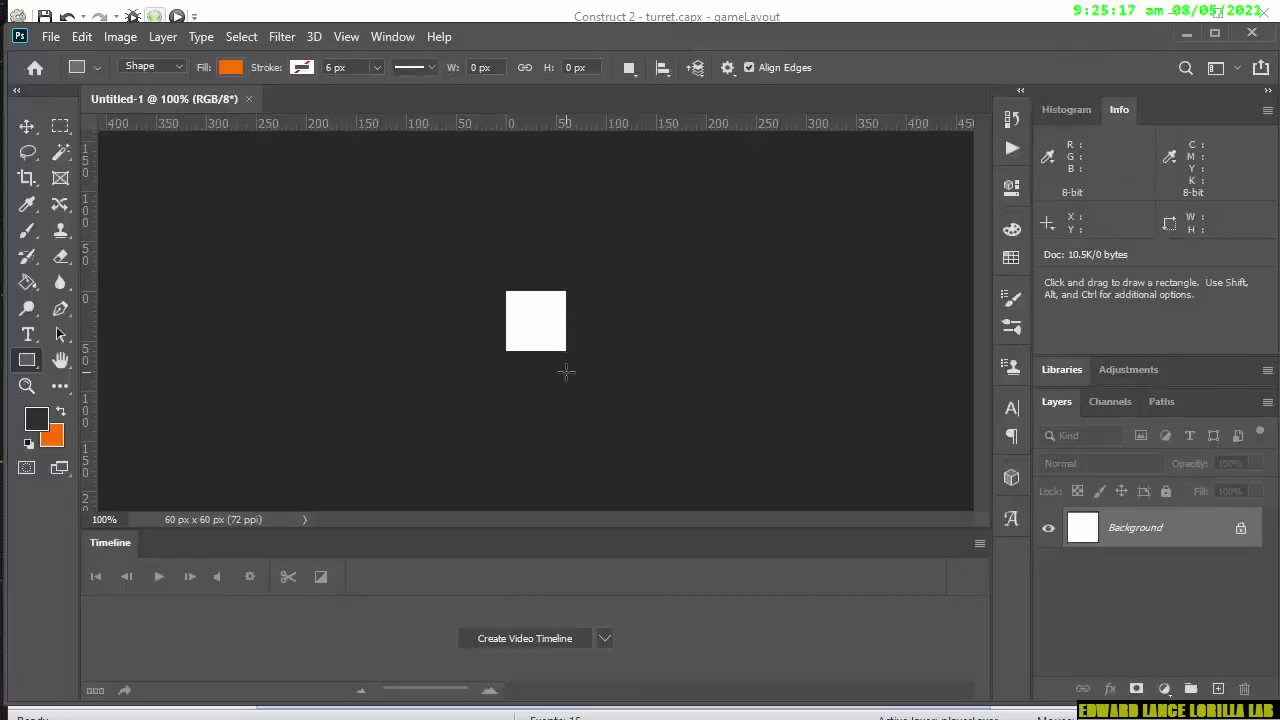
- Draw orange horizontal rectangles of varied lengths and thicknesses across the whole canvas, letting many extend past its side edges
{"action": "scroll", "coordinate": [566, 372], "scroll_direction": "up", "scroll_amount": 4, "text": "alt"}
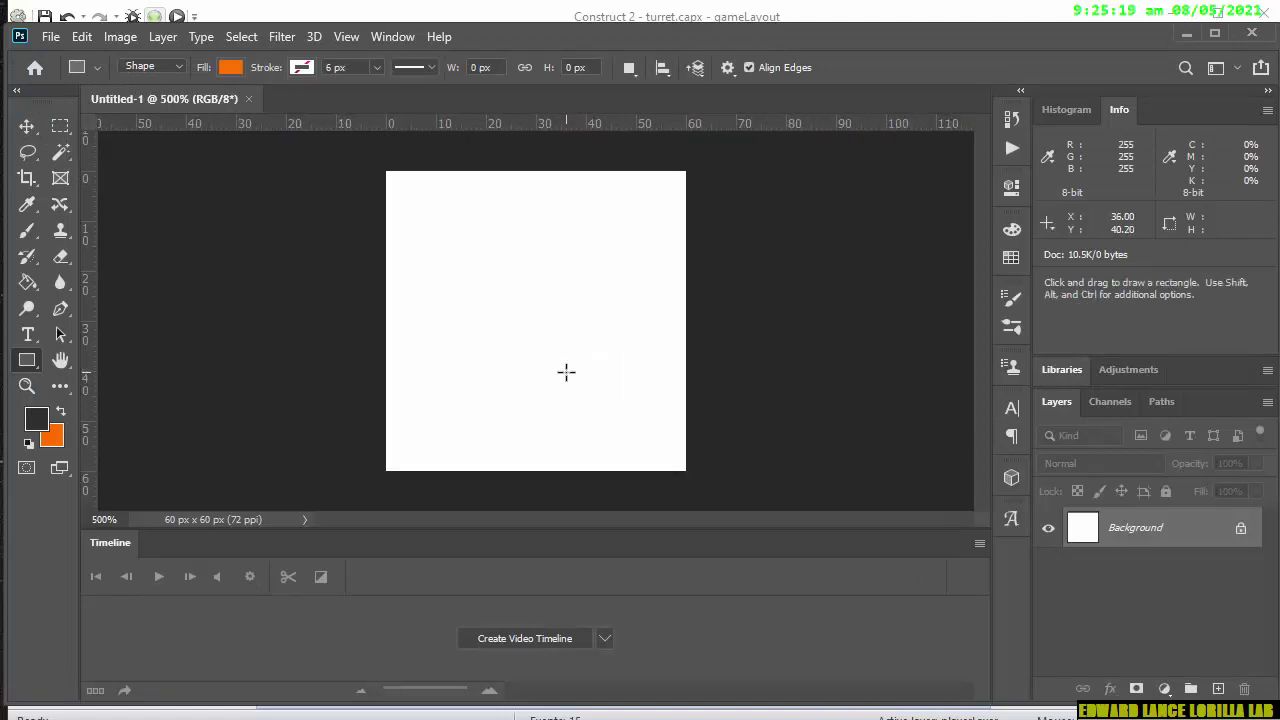
{"action": "left_click_drag", "start_coordinate": [371, 206], "coordinate": [446, 215]}
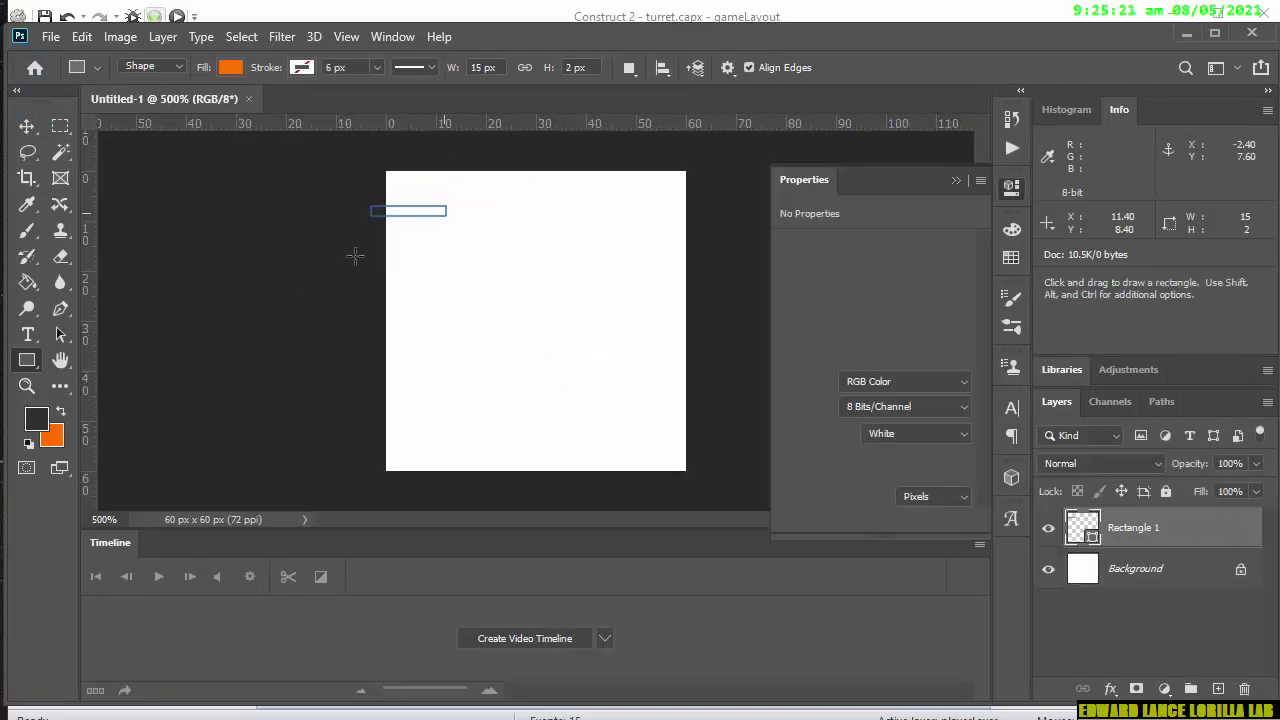
{"action": "left_click_drag", "start_coordinate": [362, 257], "coordinate": [556, 270]}
{"action": "left_click_drag", "start_coordinate": [336, 297], "coordinate": [531, 316]}
{"action": "left_click_drag", "start_coordinate": [381, 392], "coordinate": [626, 399]}
{"action": "mouse_move", "coordinate": [384, 370]}
{"action": "left_mouse_down"}
{"action": "mouse_move", "coordinate": [520, 377]}
{"action": "mouse_move", "coordinate": [521, 353]}
{"action": "left_mouse_up"}
{"action": "left_click_drag", "start_coordinate": [561, 318], "coordinate": [714, 320]}
{"action": "mouse_move", "coordinate": [630, 293]}
{"action": "left_mouse_down"}
{"action": "mouse_move", "coordinate": [751, 293]}
{"action": "mouse_move", "coordinate": [540, 210]}
{"action": "mouse_move", "coordinate": [856, 190]}
{"action": "left_mouse_up"}
{"action": "left_click_drag", "start_coordinate": [706, 441], "coordinate": [458, 445]}
{"action": "left_click_drag", "start_coordinate": [351, 447], "coordinate": [536, 476]}
{"action": "mouse_move", "coordinate": [666, 481]}
{"action": "left_mouse_down"}
{"action": "mouse_move", "coordinate": [617, 462]}
{"action": "mouse_move", "coordinate": [820, 458]}
{"action": "left_mouse_up"}
{"action": "mouse_move", "coordinate": [762, 394]}
{"action": "left_mouse_down"}
{"action": "mouse_move", "coordinate": [645, 393]}
{"action": "mouse_move", "coordinate": [770, 373]}
{"action": "left_mouse_up"}
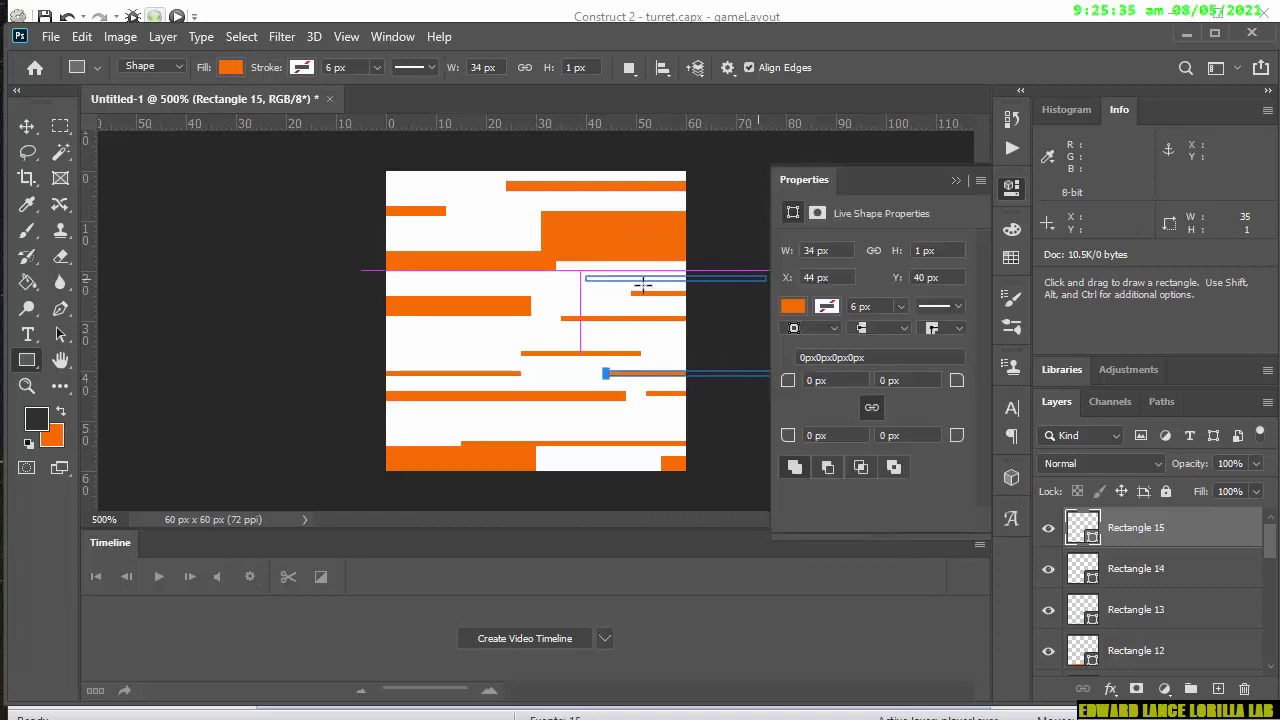
{"action": "left_click_drag", "start_coordinate": [643, 284], "coordinate": [586, 279]}
{"action": "left_click_drag", "start_coordinate": [546, 178], "coordinate": [366, 183]}
{"action": "left_click_drag", "start_coordinate": [326, 339], "coordinate": [526, 352]}
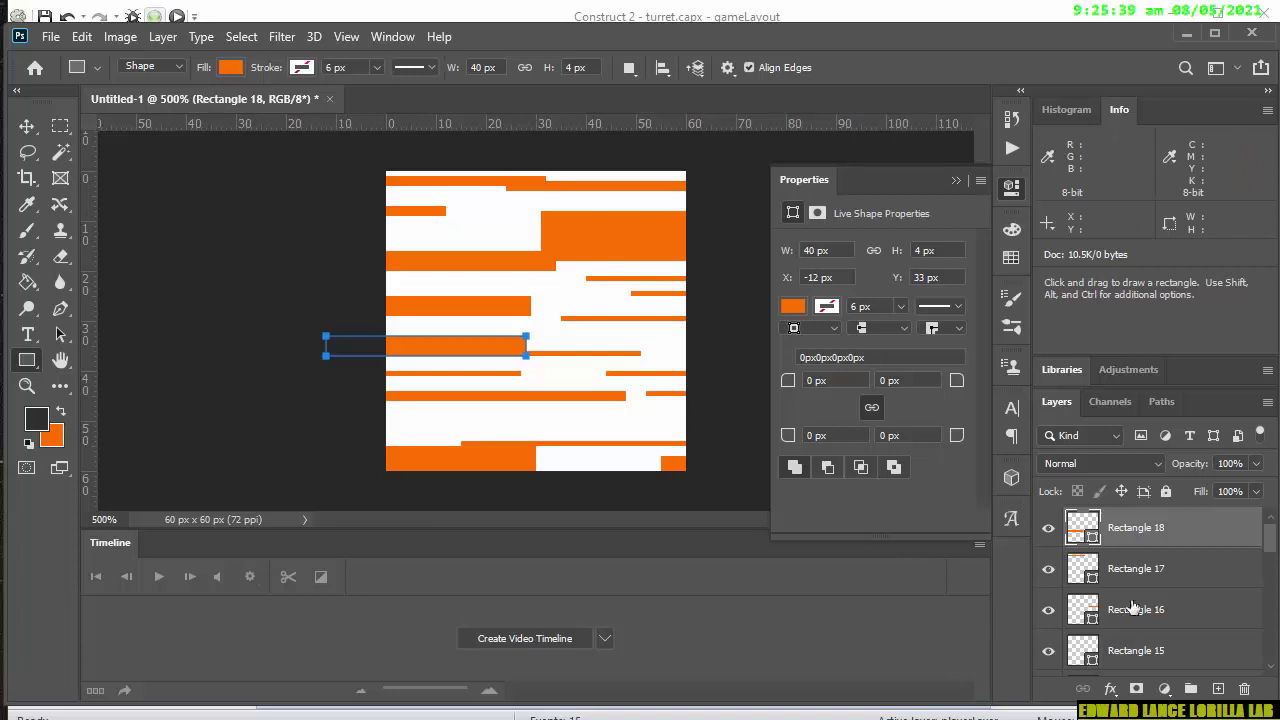
- Select all the rectangle layers above the Background and merge them into one shape layer
{"action": "left_click_drag", "start_coordinate": [1265, 548], "coordinate": [1272, 665]}
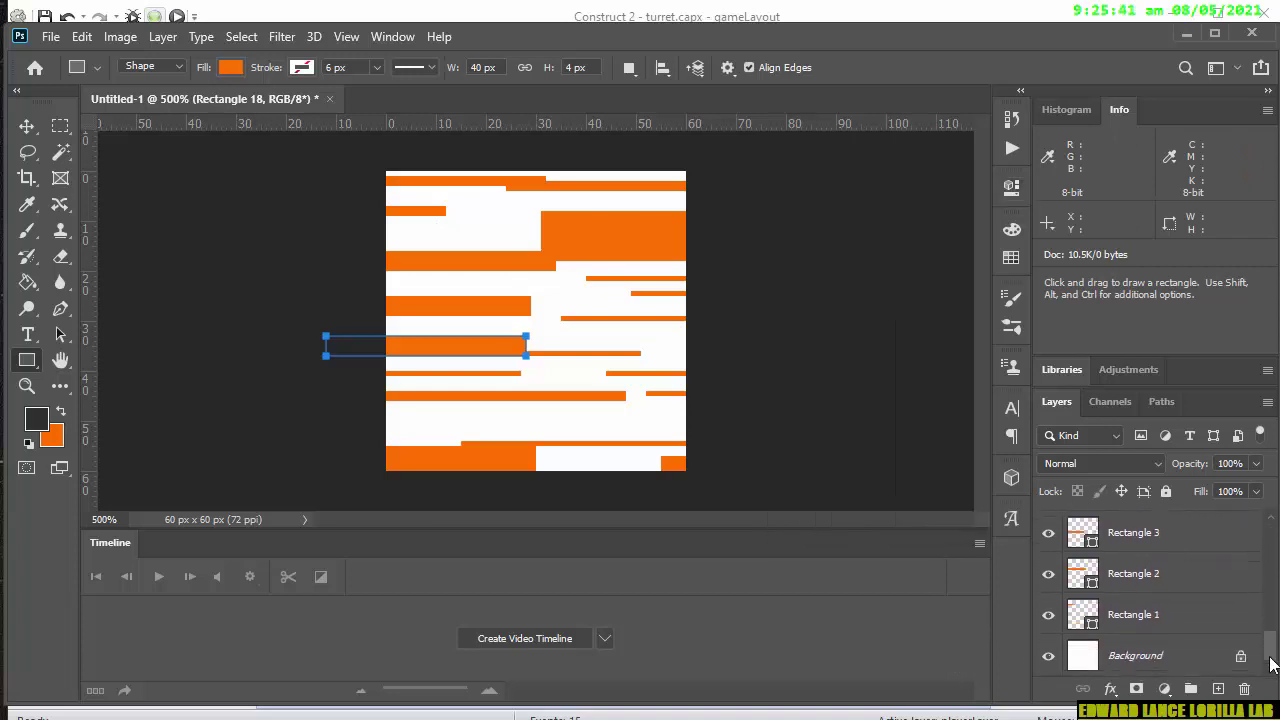
{"action": "left_click", "coordinate": [1155, 620], "text": "shift"}
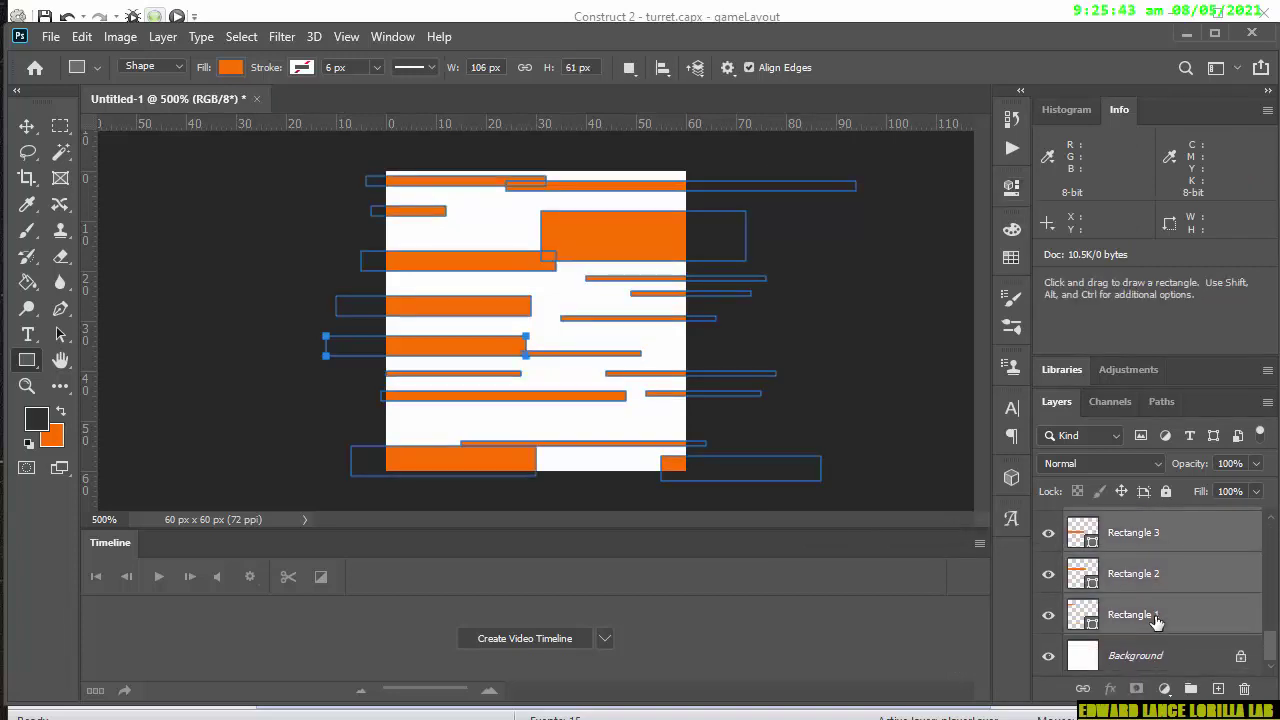
{"action": "right_click", "coordinate": [1155, 620]}
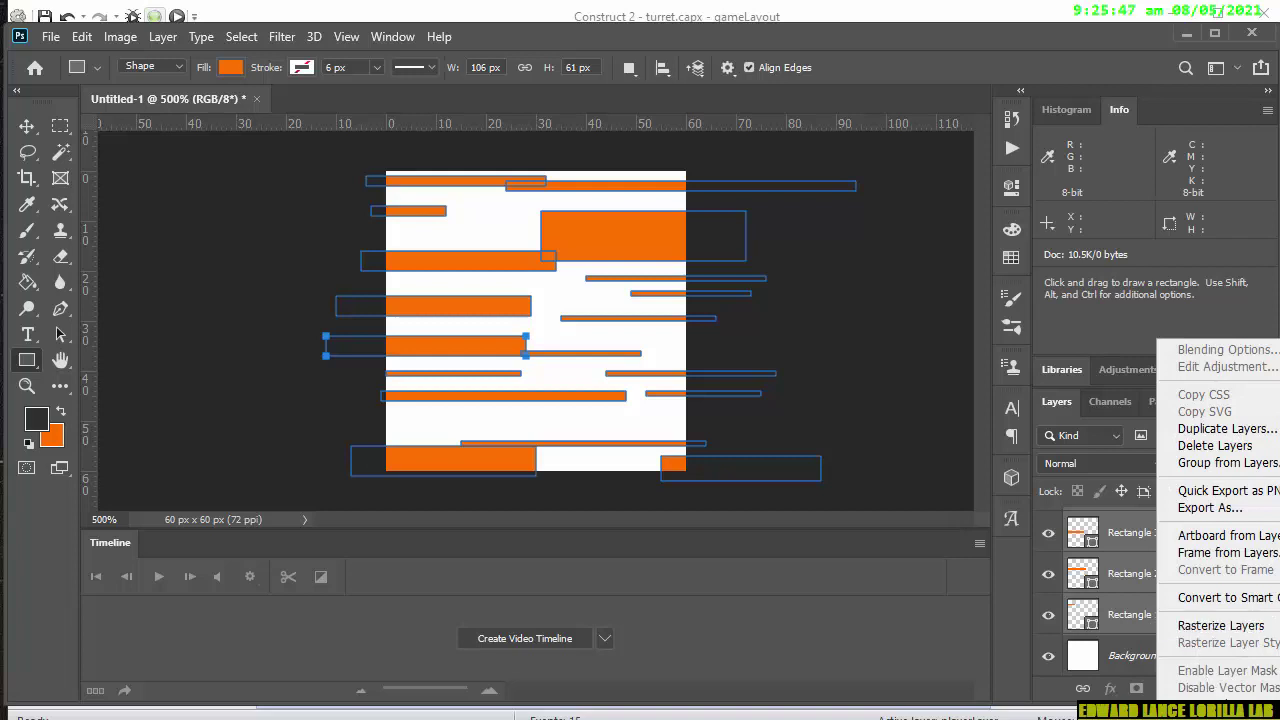
{"action": "key", "text": "ctrl+e"}
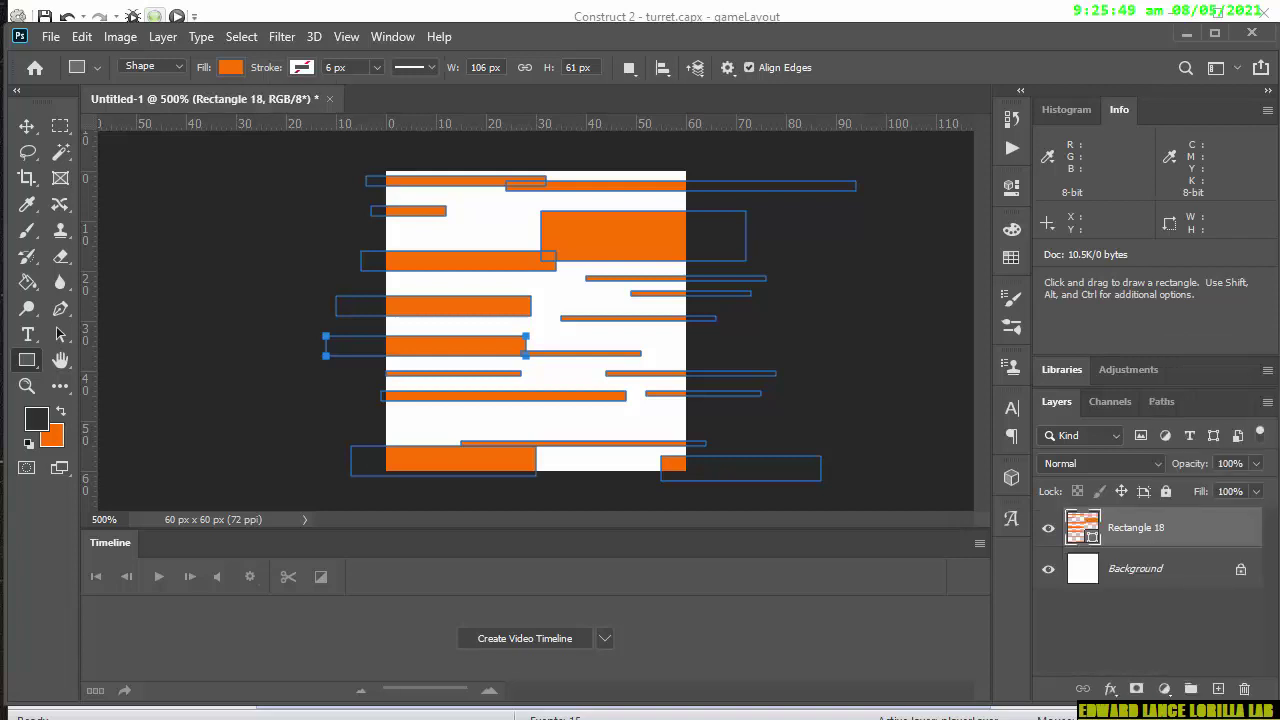
- Try flattening the merged stripes onto the white Background and undo it
{"action": "right_click", "coordinate": [1084, 520]}
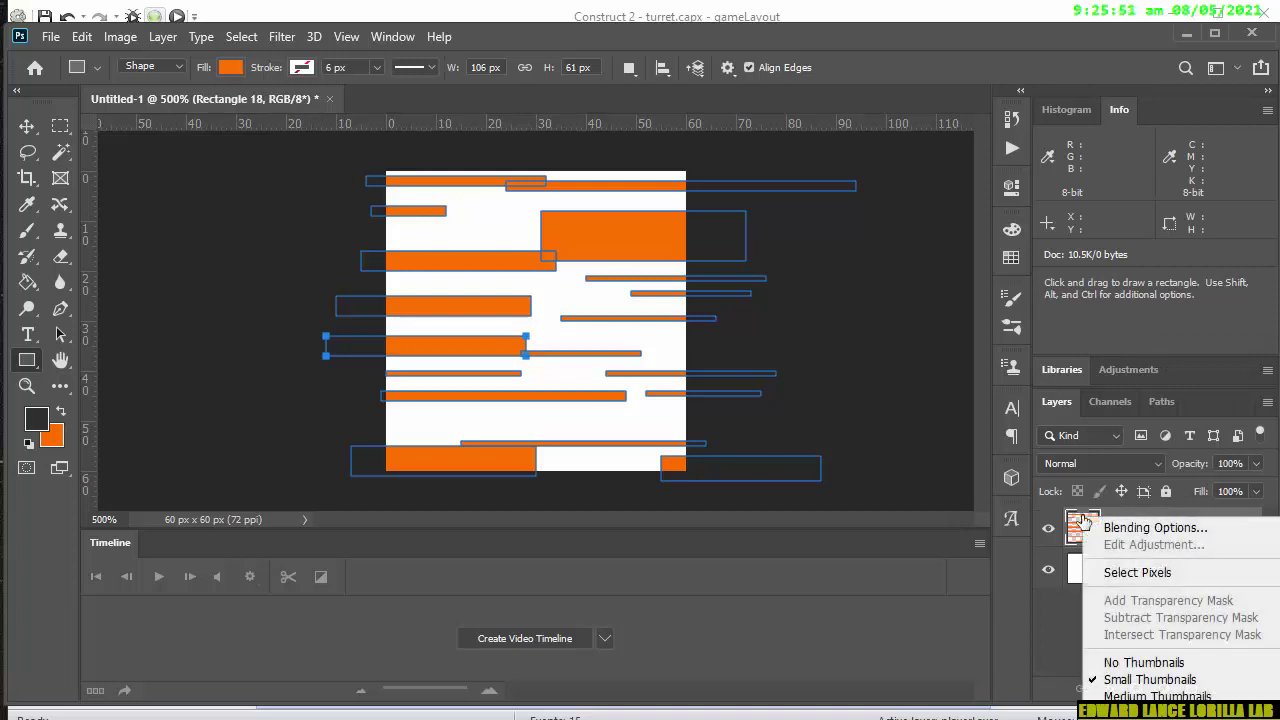
{"action": "left_click", "coordinate": [1140, 513]}
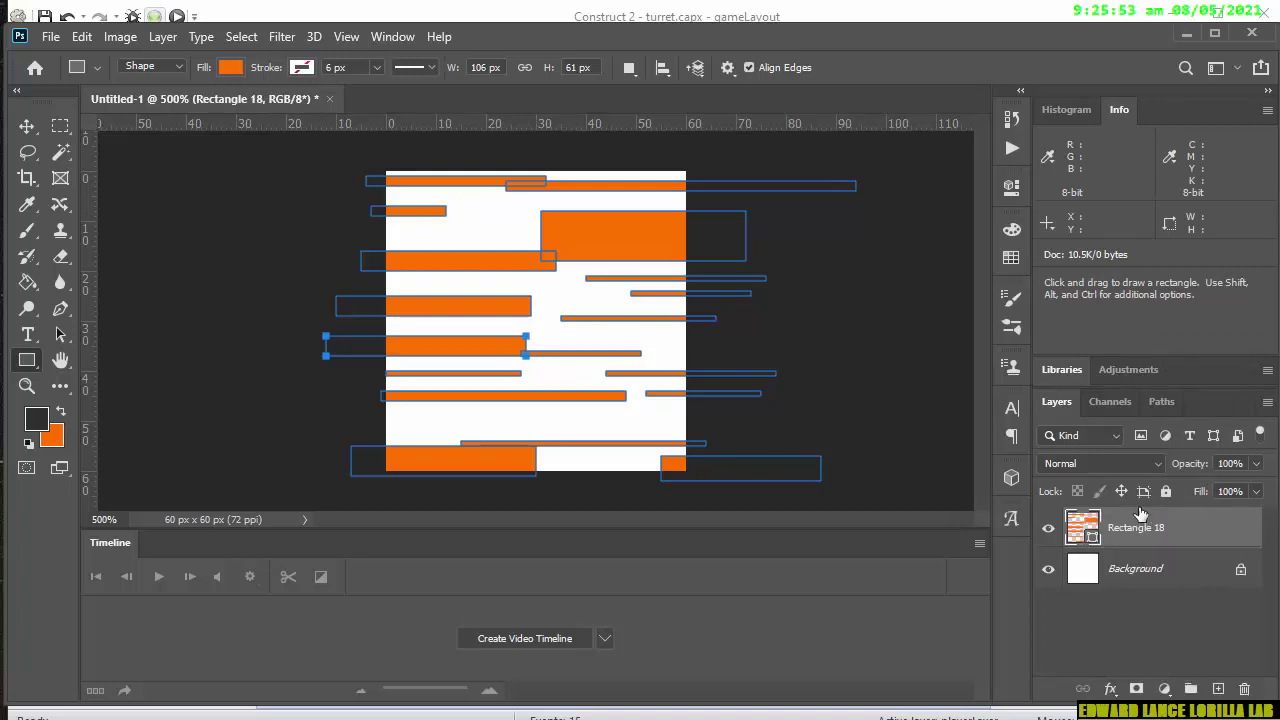
{"action": "right_click", "coordinate": [1151, 524]}
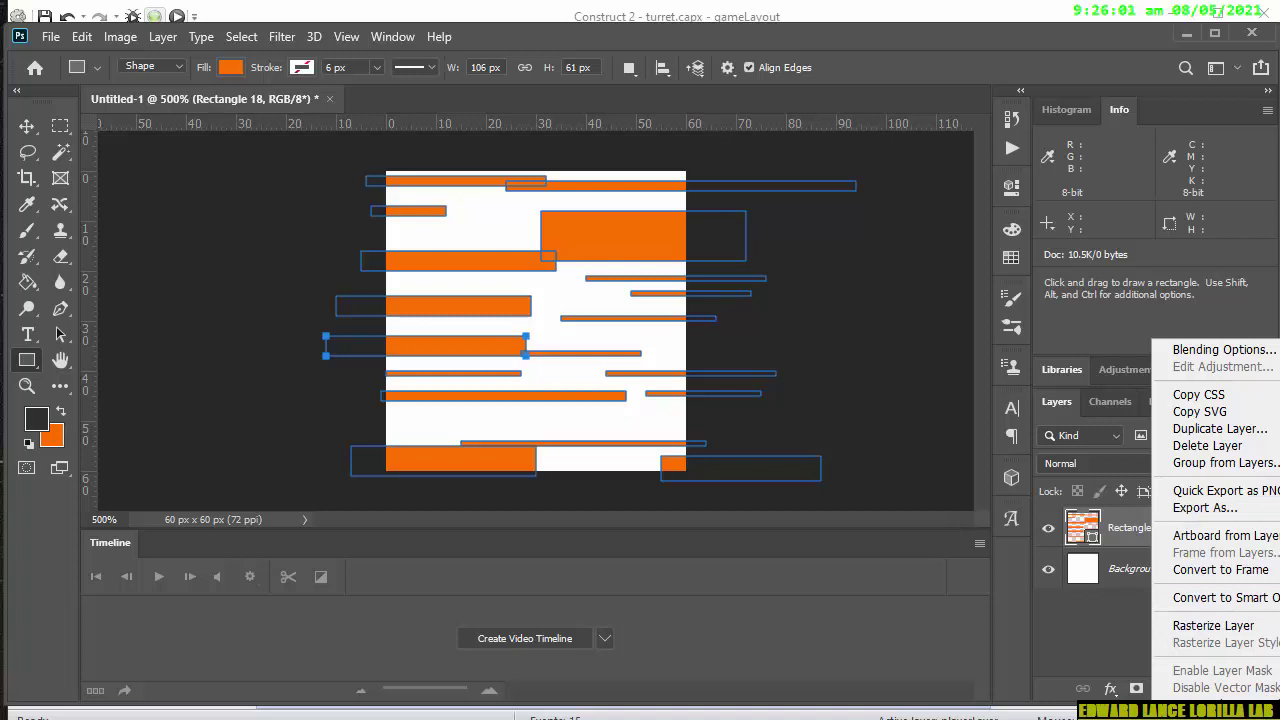
{"action": "left_click", "coordinate": [1215, 716]}
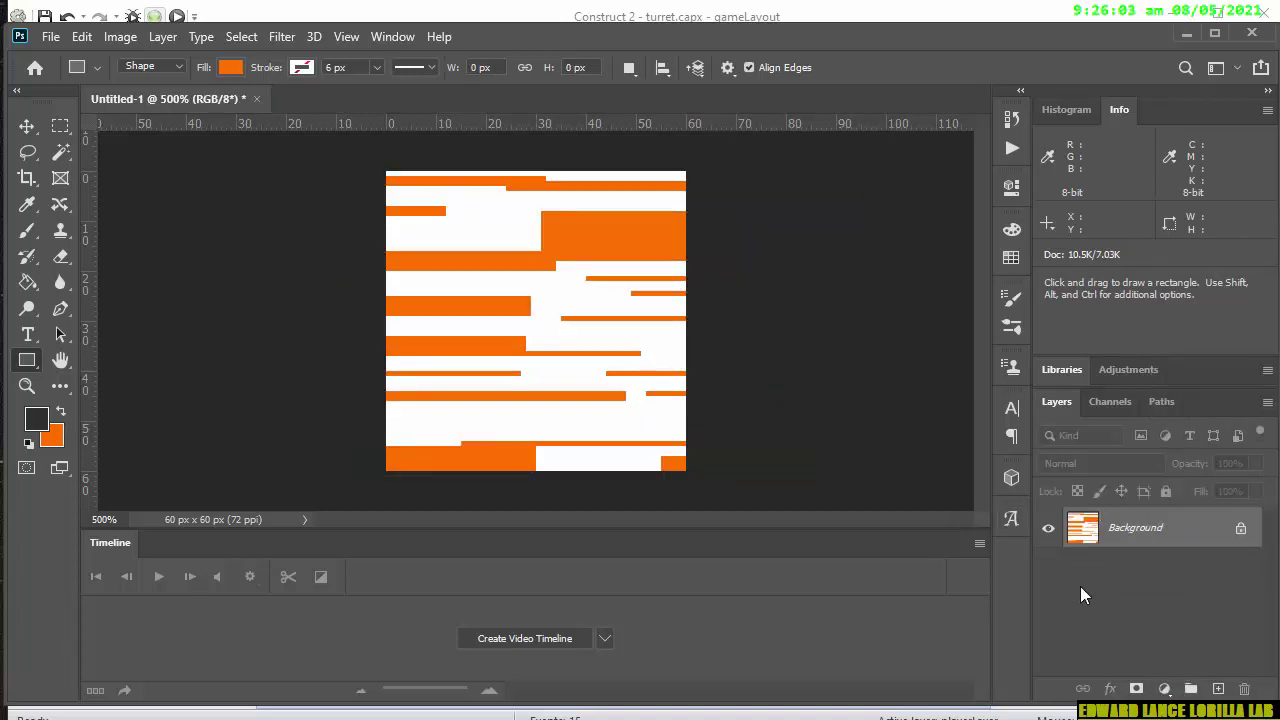
{"action": "key", "text": "ctrl+z"}
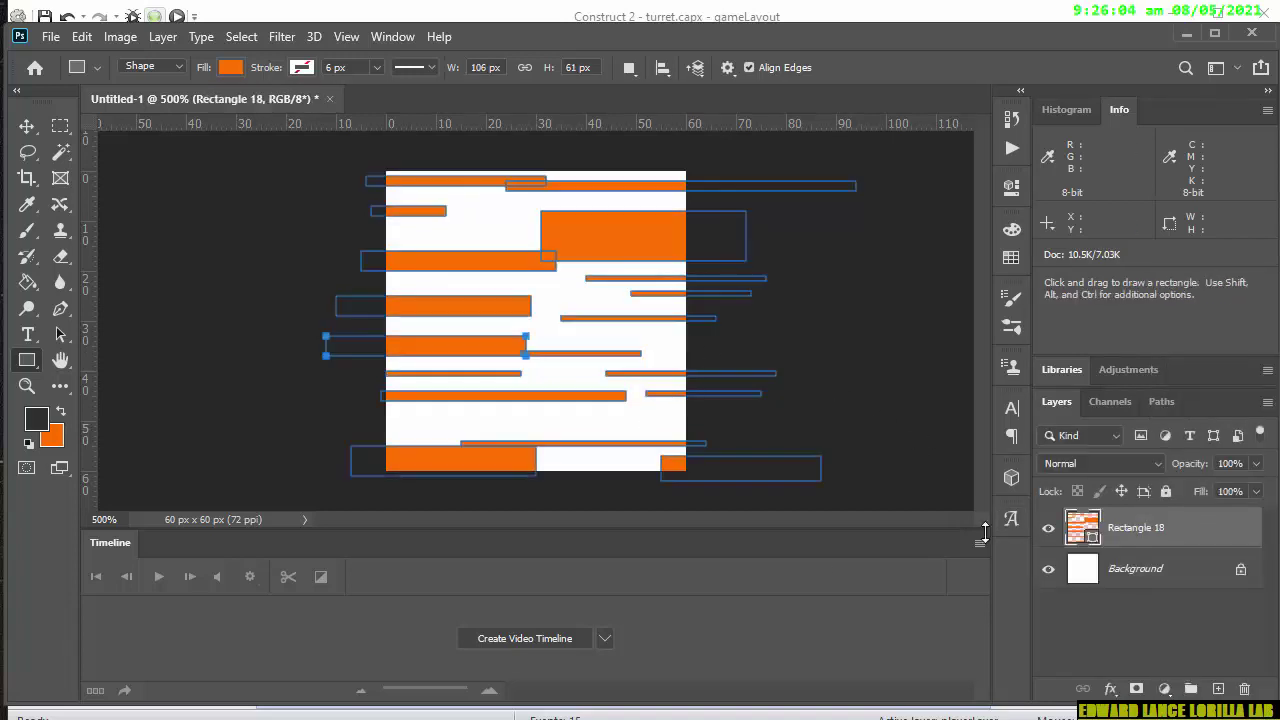
- Convert the white Background to a regular layer and delete it
{"action": "left_click", "coordinate": [1048, 569]}
{"action": "left_click", "coordinate": [1048, 569]}
{"action": "left_click", "coordinate": [1048, 569]}
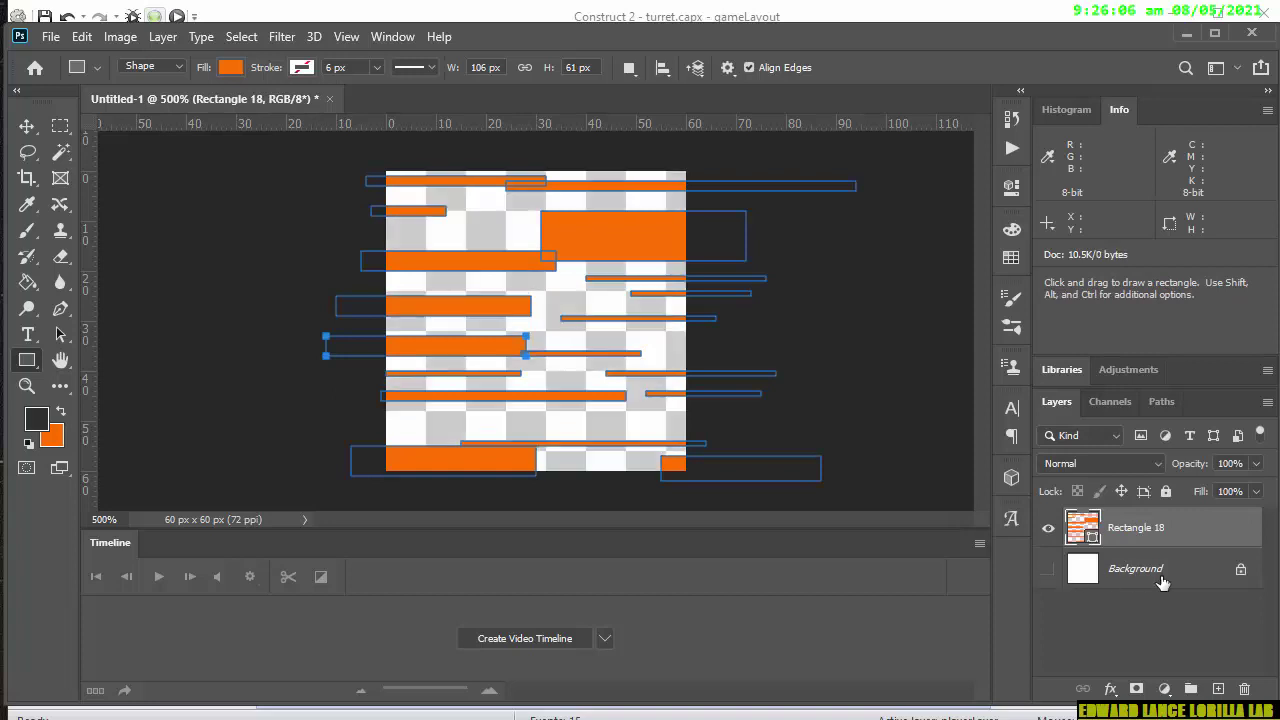
{"action": "double_click", "coordinate": [1221, 578]}
{"action": "left_click", "coordinate": [1113, 356]}
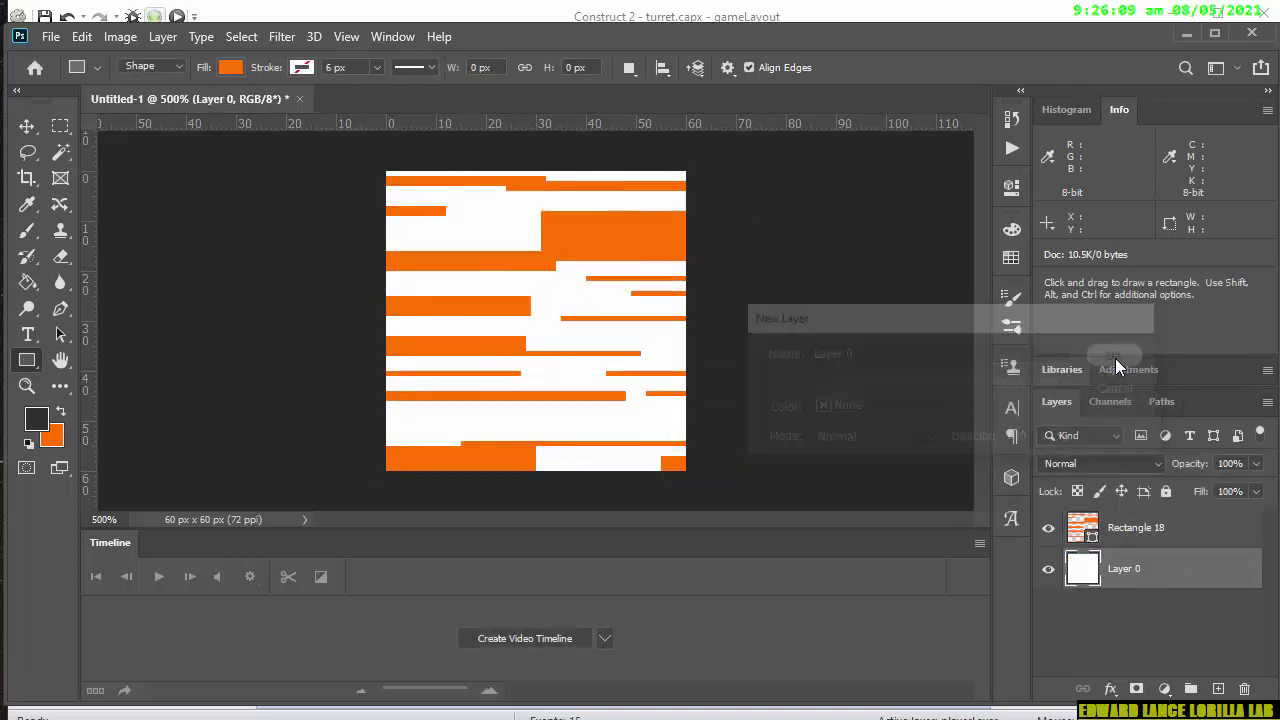
{"action": "key", "text": "Delete"}
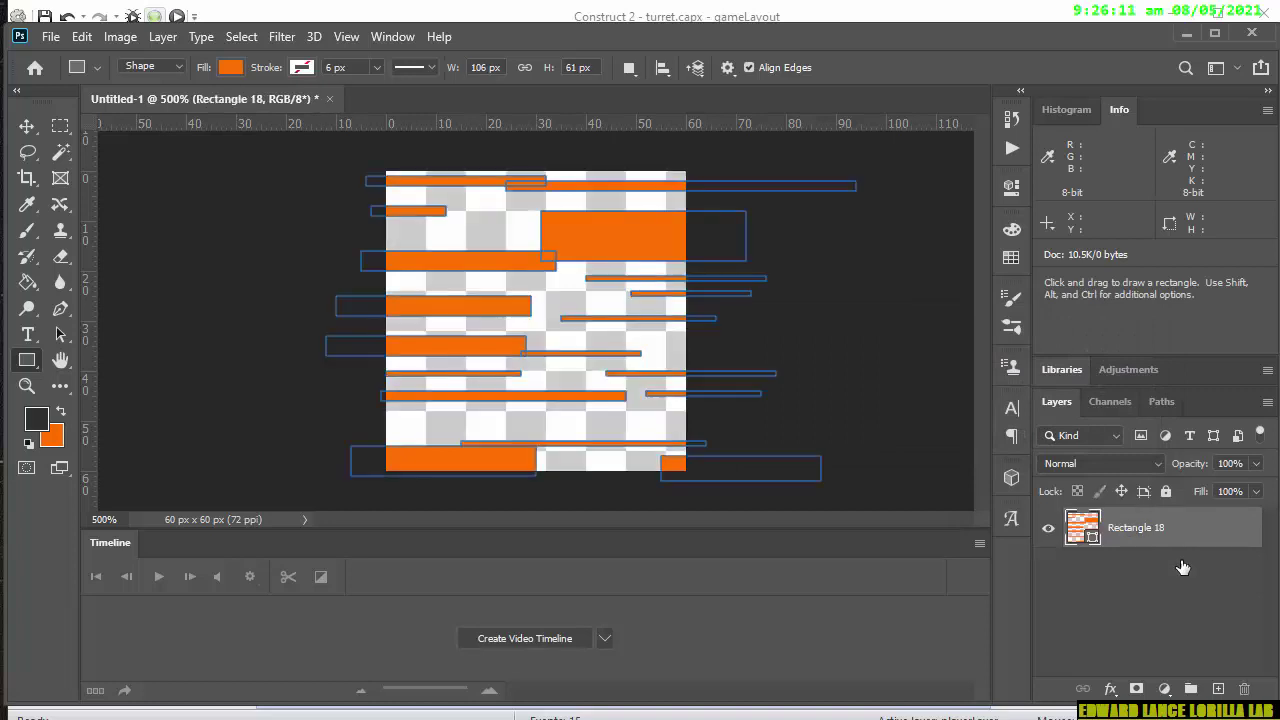
- Try flattening the remaining stripe layer and undo it
{"action": "right_click", "coordinate": [1170, 538]}
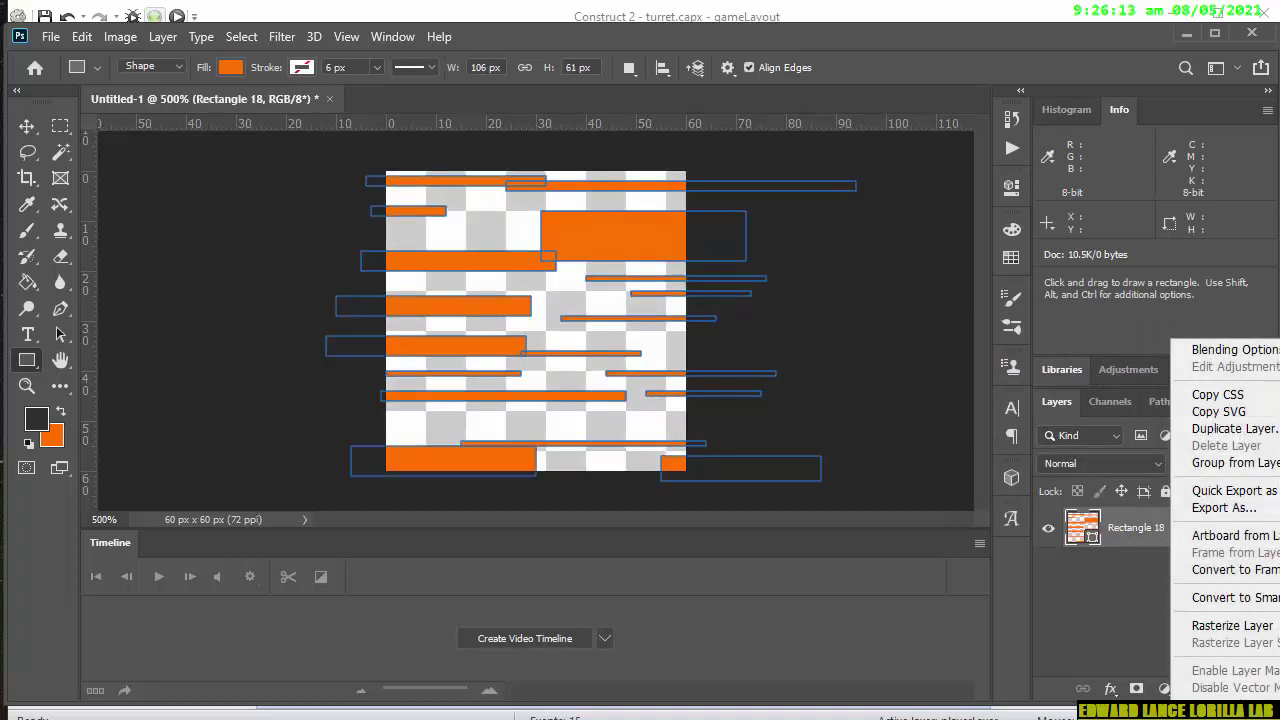
{"action": "left_click", "coordinate": [1230, 705]}
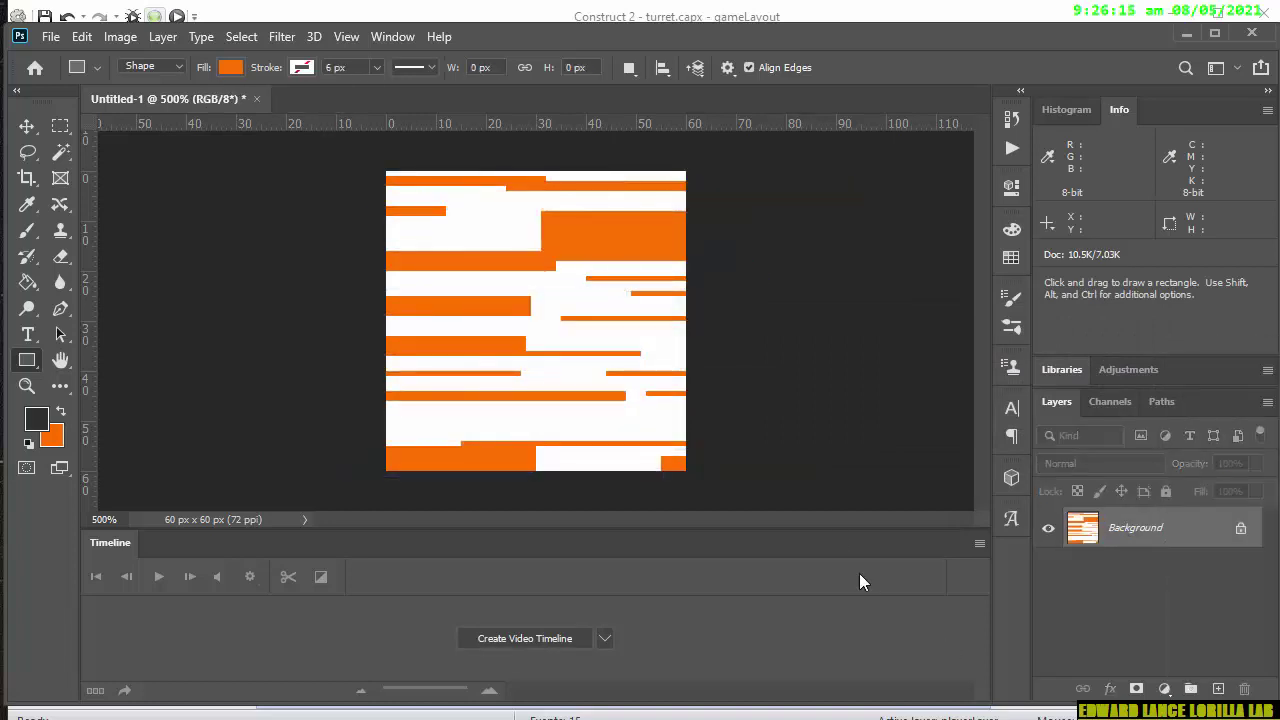
{"action": "key", "text": "ctrl+z"}
- Rasterize the merged stripe shape layer
{"action": "right_click", "coordinate": [1141, 537]}
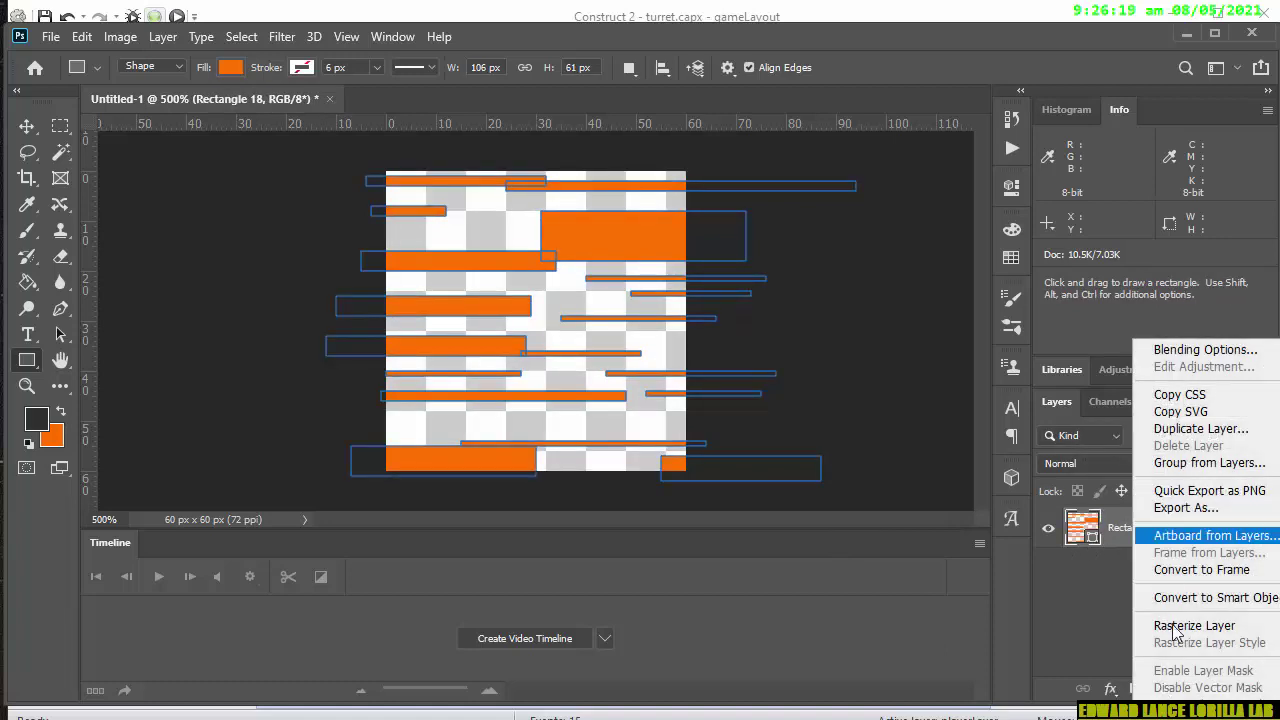
{"action": "key", "text": "Escape"}
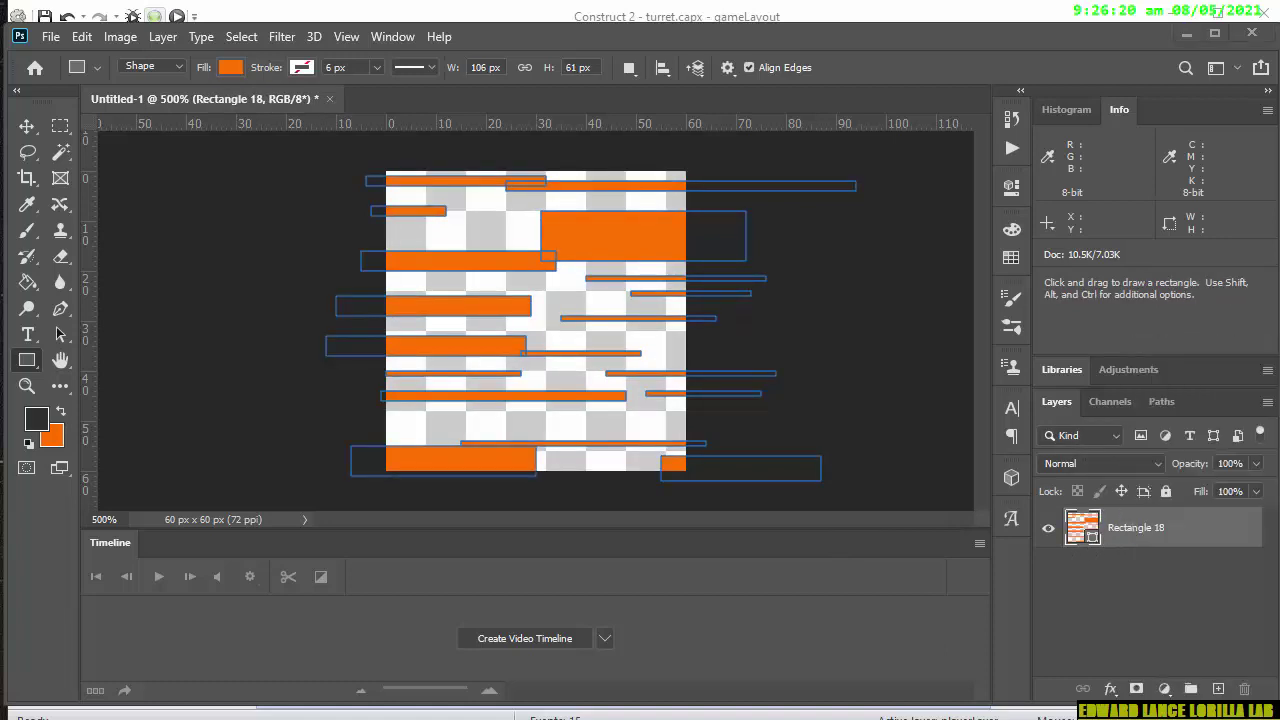
{"action": "right_click", "coordinate": [1121, 539]}
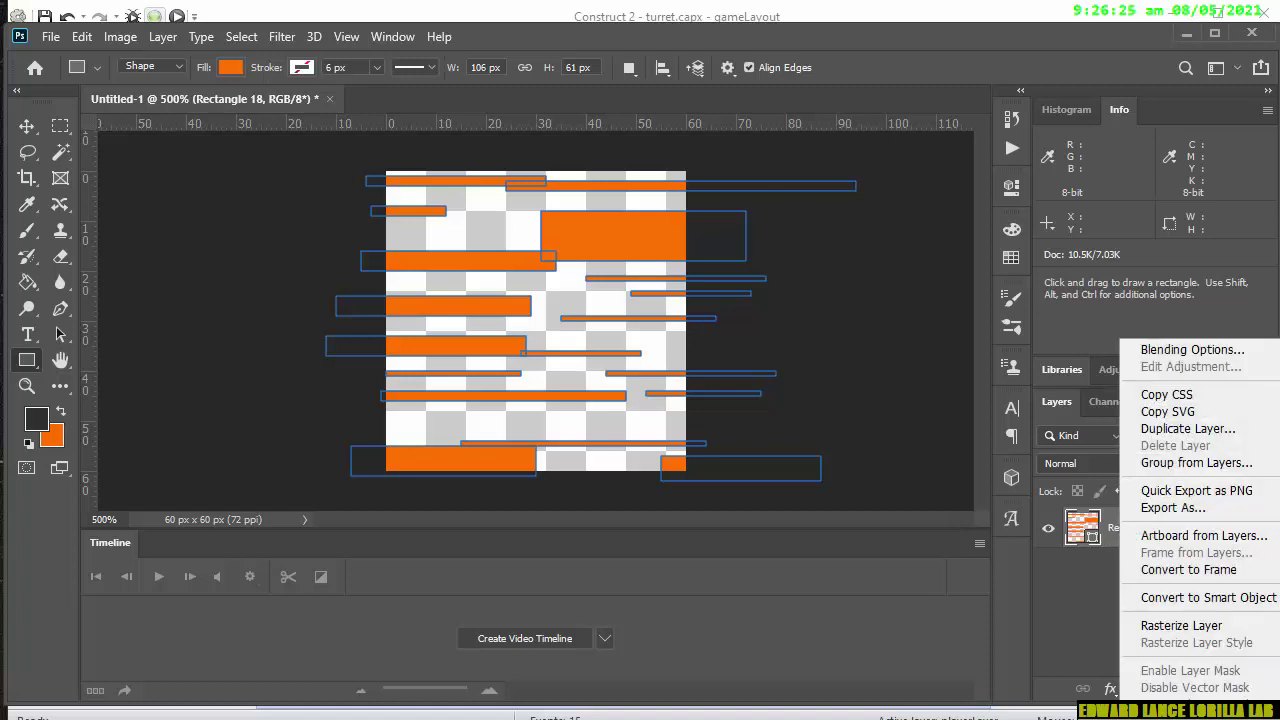
{"action": "left_click", "coordinate": [1151, 628]}
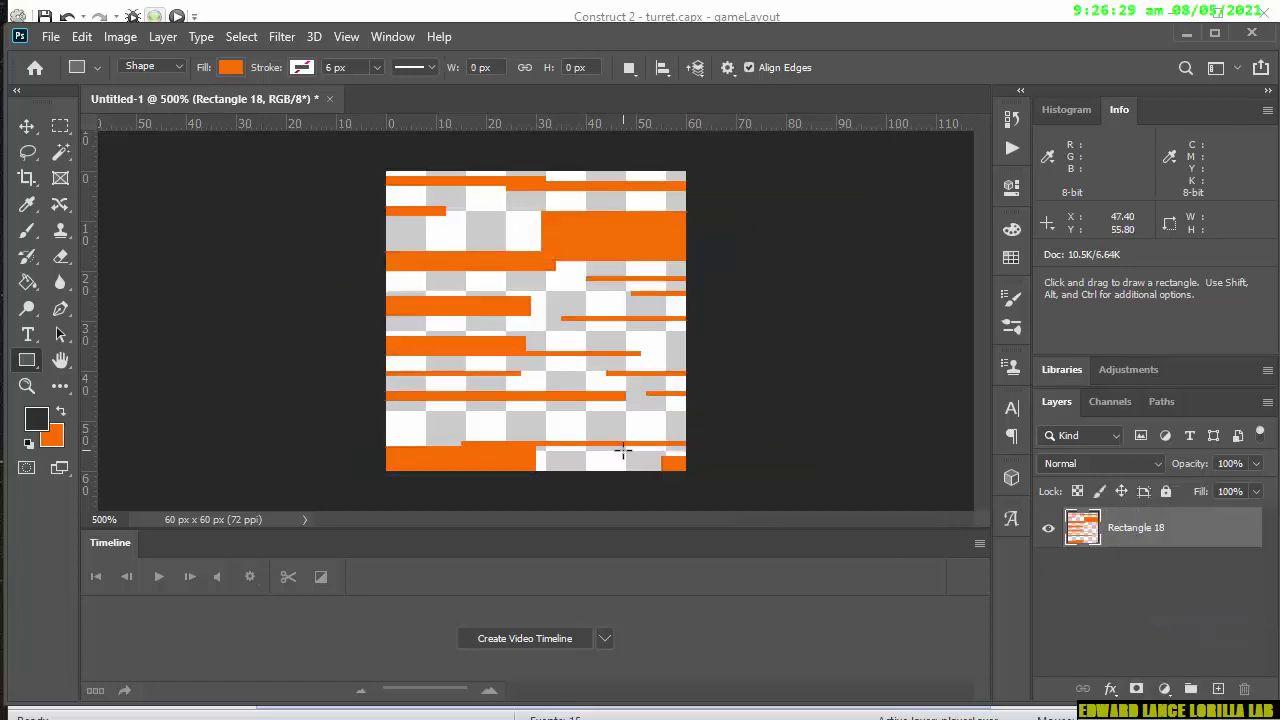
- Apply the Polar Coordinates distort filter to the rasterized stripe layer with Rectangular to Polar
{"action": "left_click", "coordinate": [236, 40]}
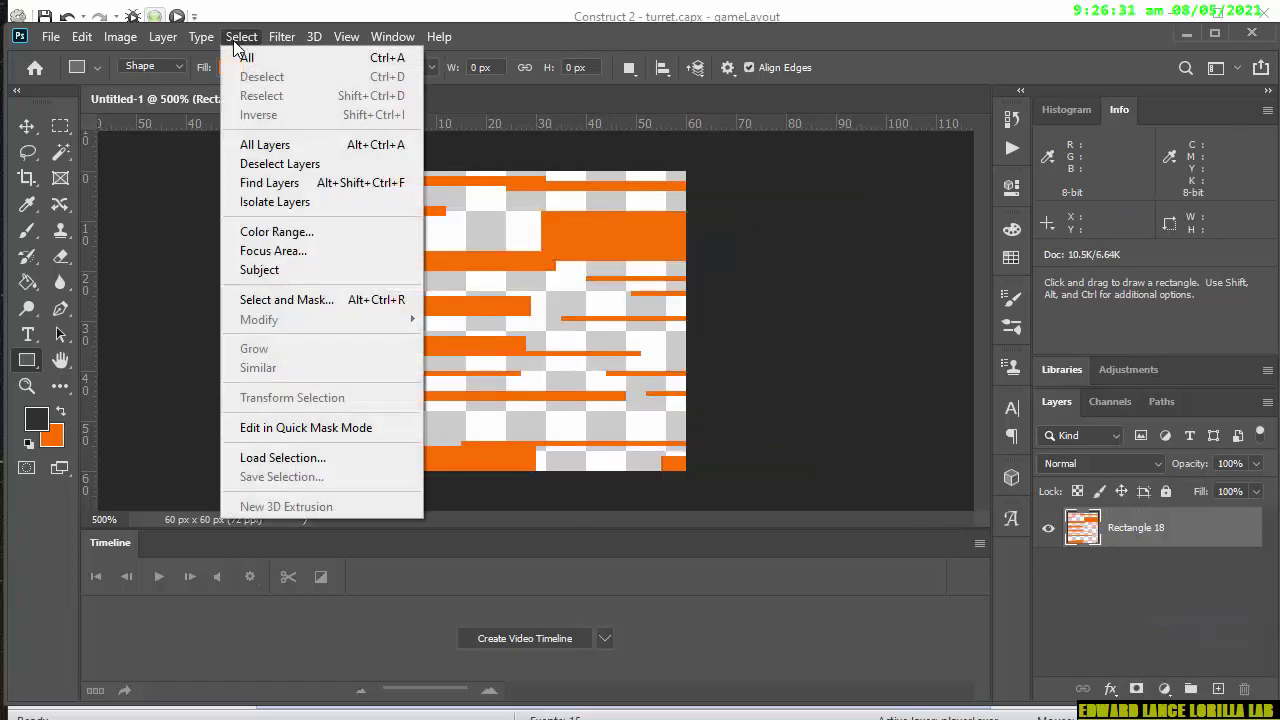
{"action": "mouse_move", "coordinate": [281, 37]}
{"action": "mouse_move", "coordinate": [361, 300]}
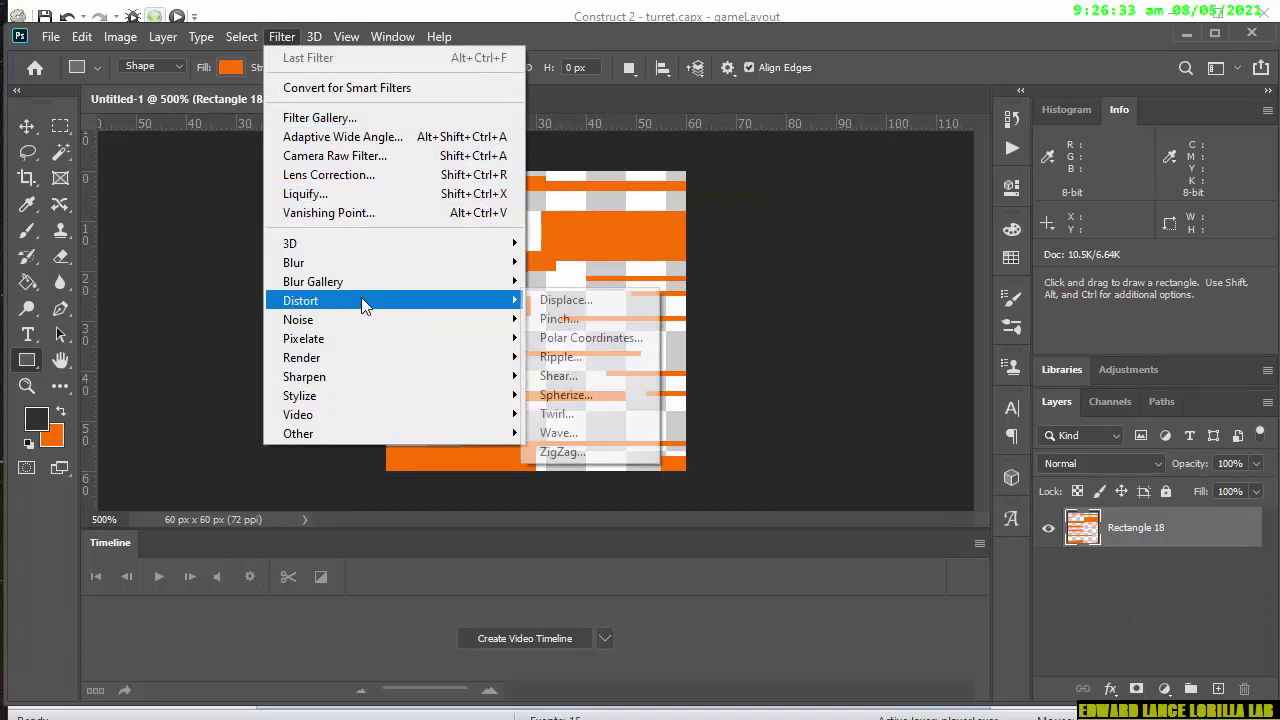
{"action": "left_click", "coordinate": [586, 335]}
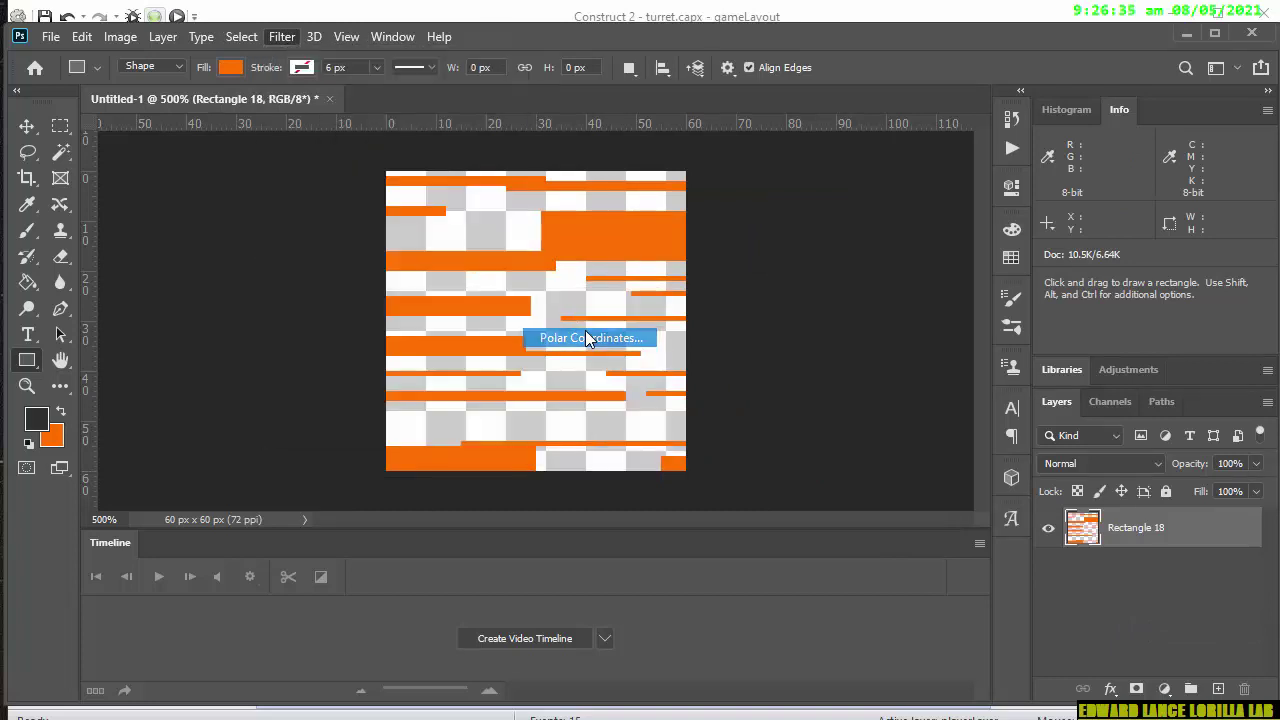
{"action": "left_click", "coordinate": [1081, 312]}
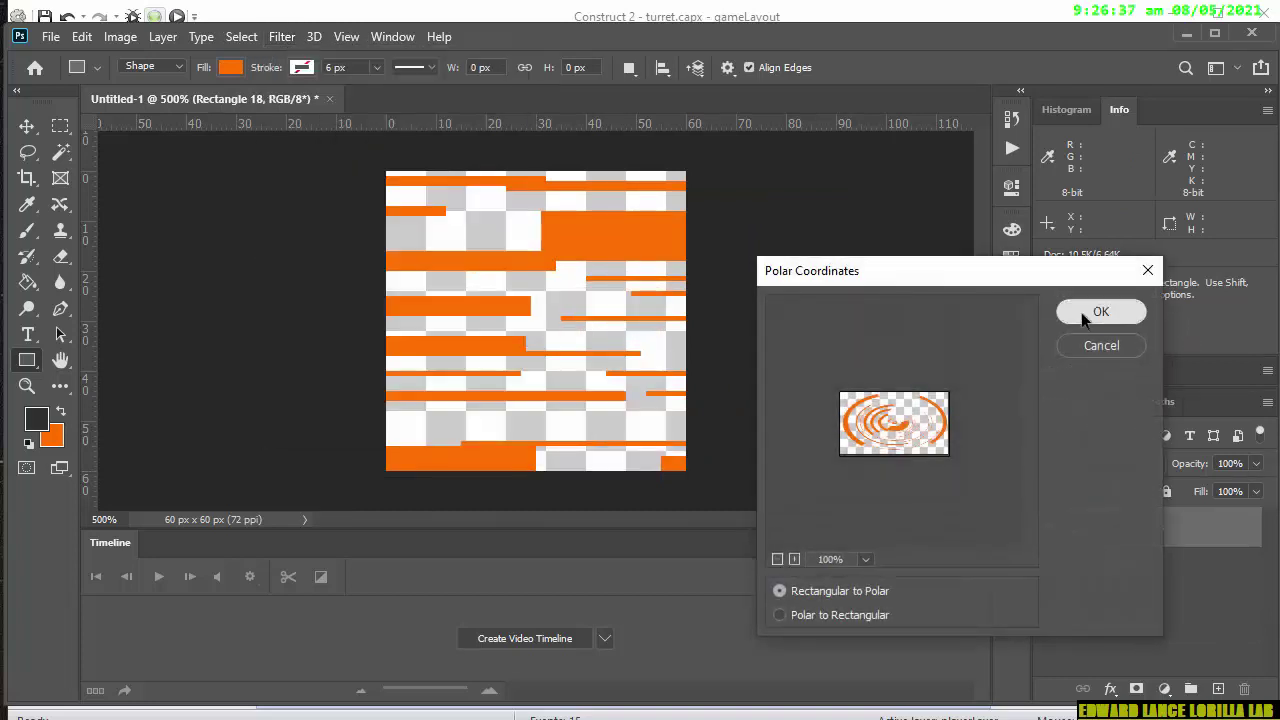
- Free-transform the swirl layer to 60 x 60 px so it fits the canvas exactly
{"action": "key", "text": "ctrl+t"}
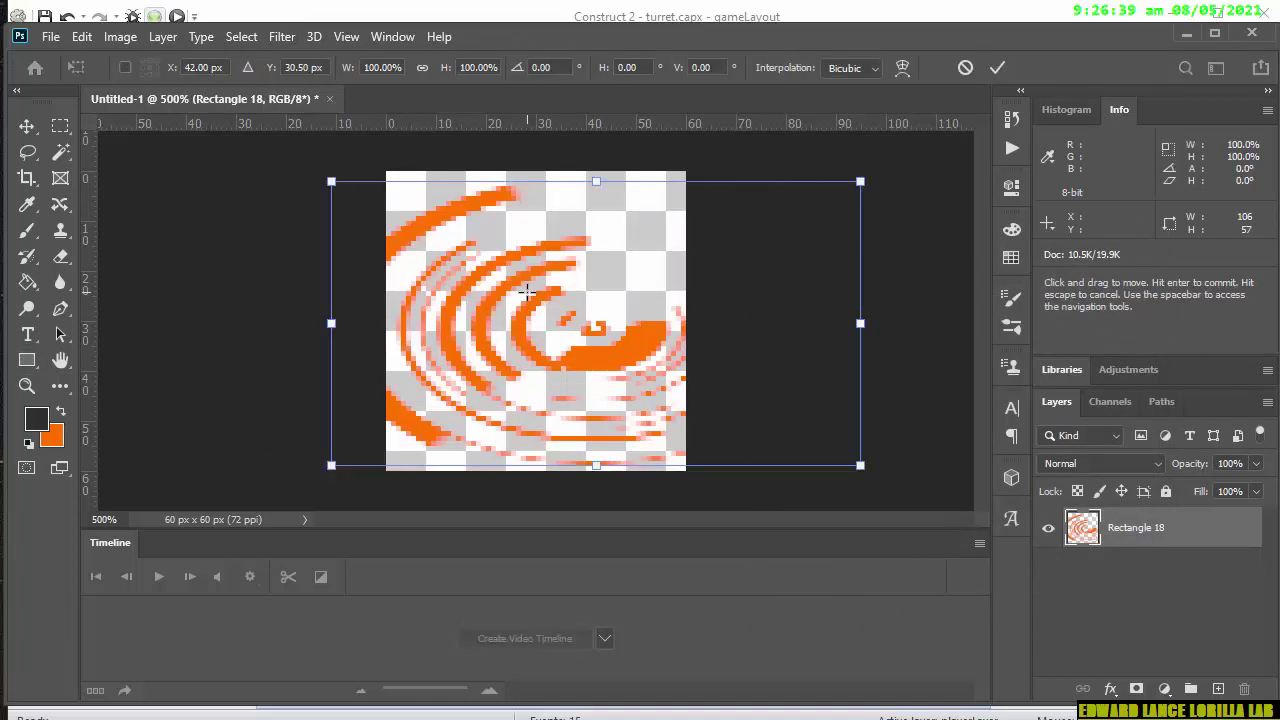
{"action": "left_click_drag", "start_coordinate": [483, 312], "coordinate": [538, 302]}
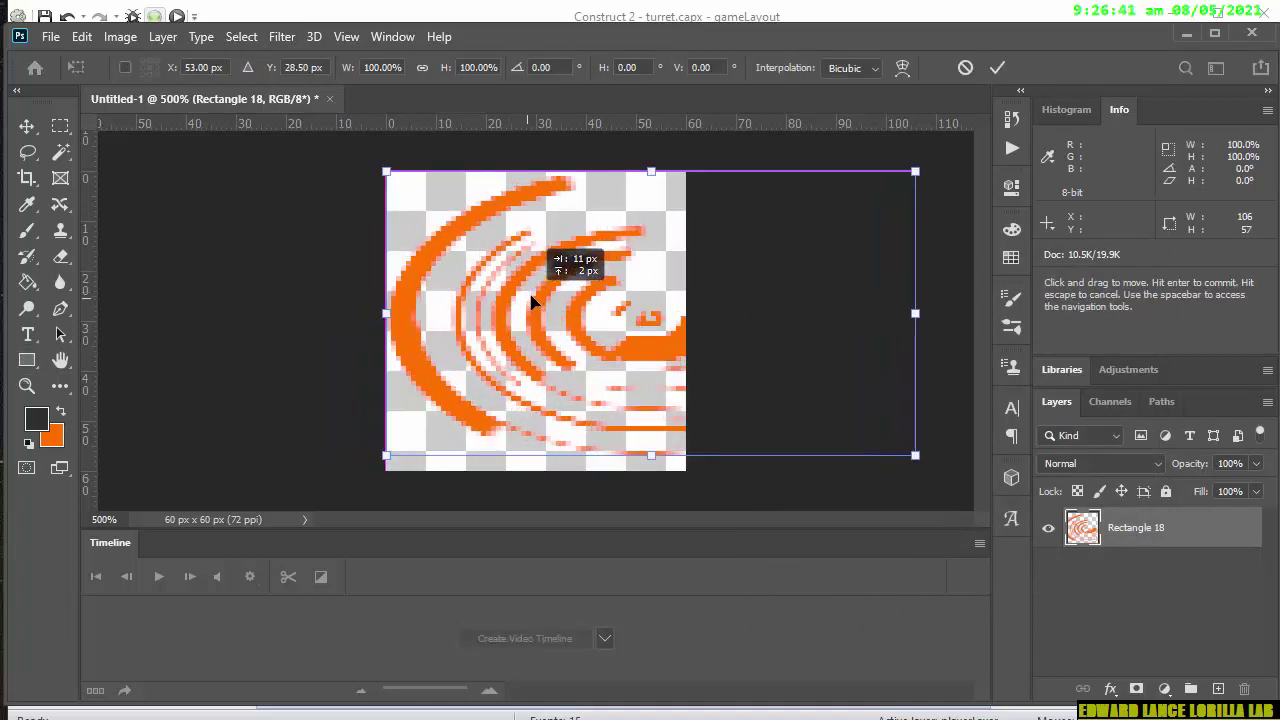
{"action": "left_click_drag", "start_coordinate": [887, 313], "coordinate": [686, 315]}
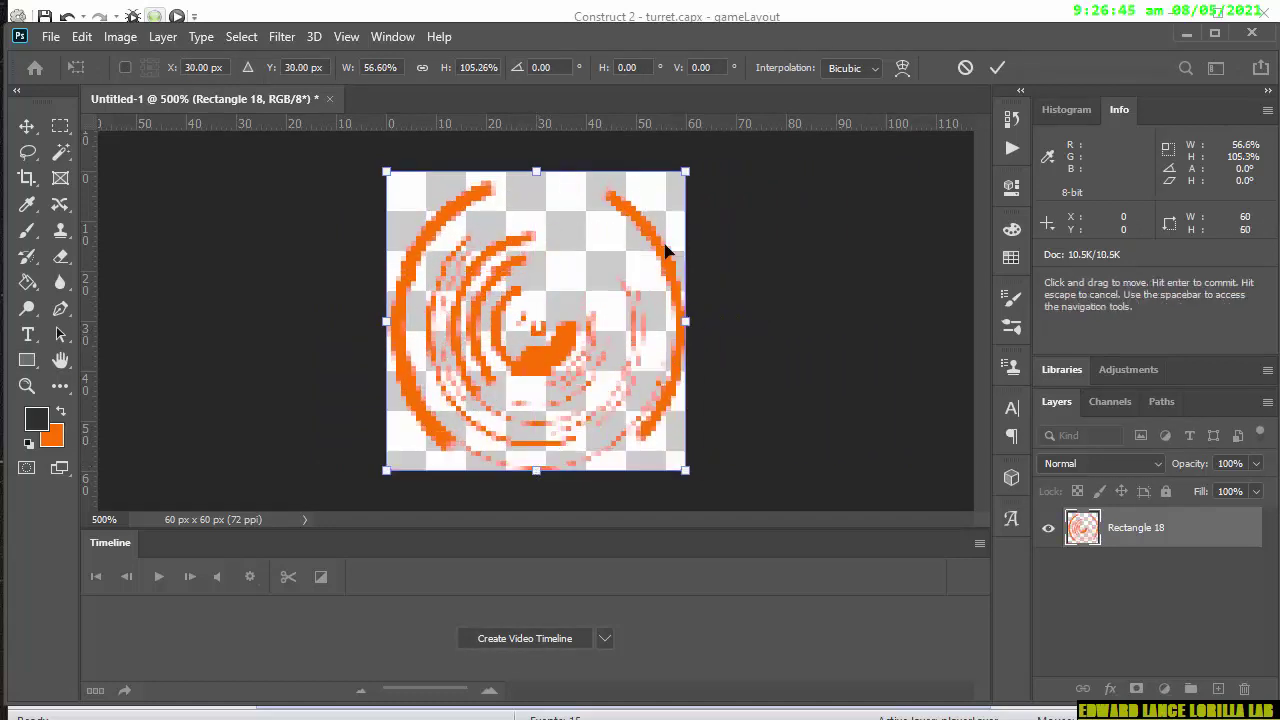
{"action": "left_click", "coordinate": [997, 67]}
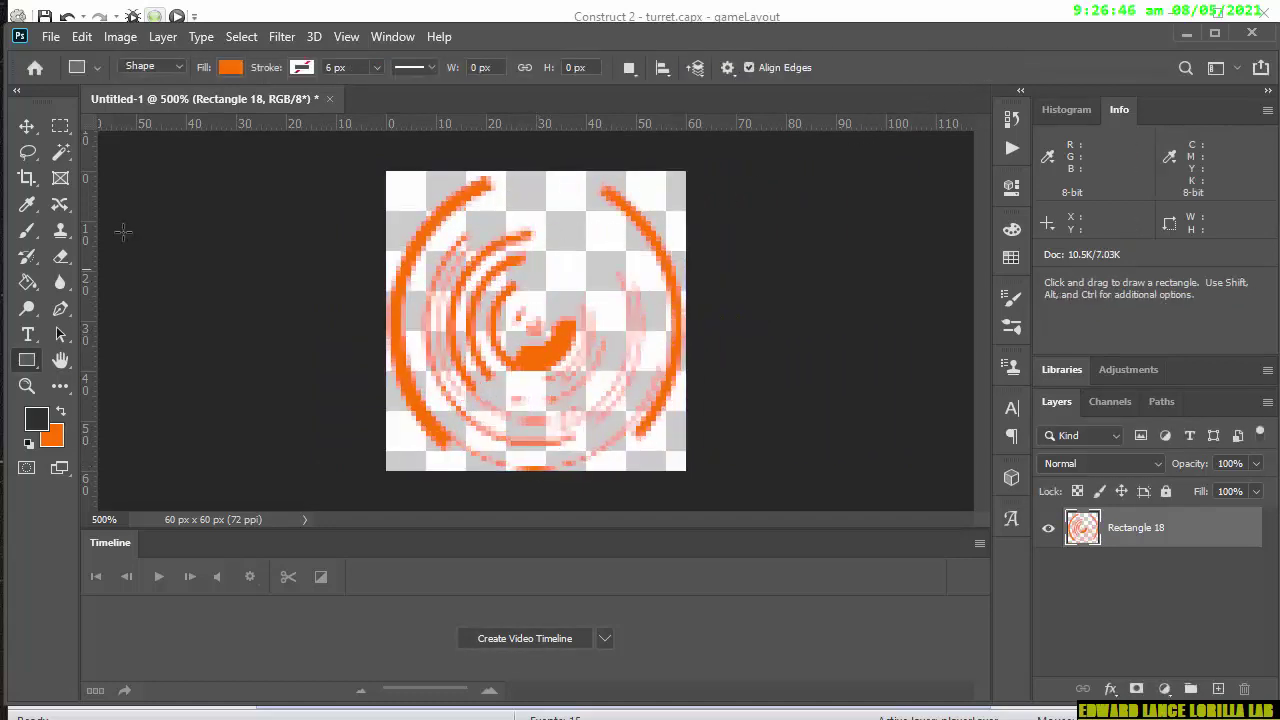
- Export the graphic for web as a transparent PNG-24 named turrent in the turretavoid folder
{"action": "left_click", "coordinate": [50, 36]}
{"action": "left_click", "coordinate": [560, 197]}
{"action": "key", "text": "ctrl+alt"}
{"action": "key", "text": "ctrl+alt+shift+s"}
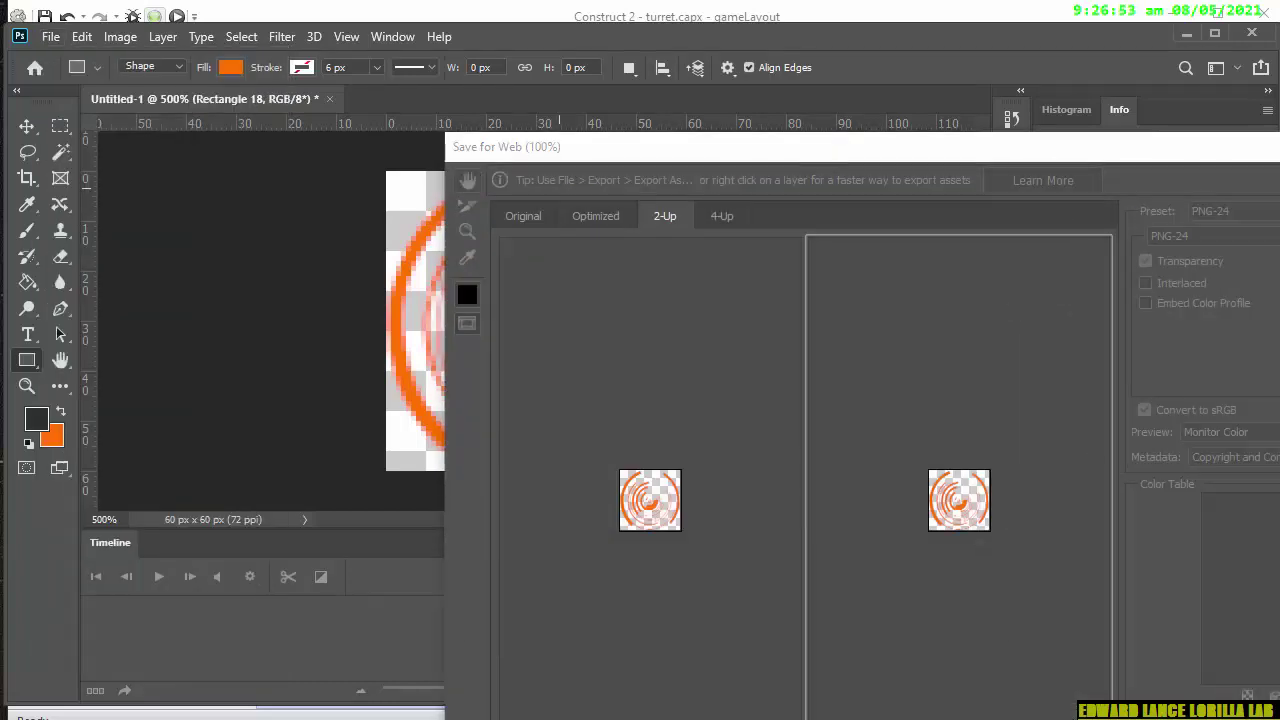
{"action": "key", "text": "Return"}
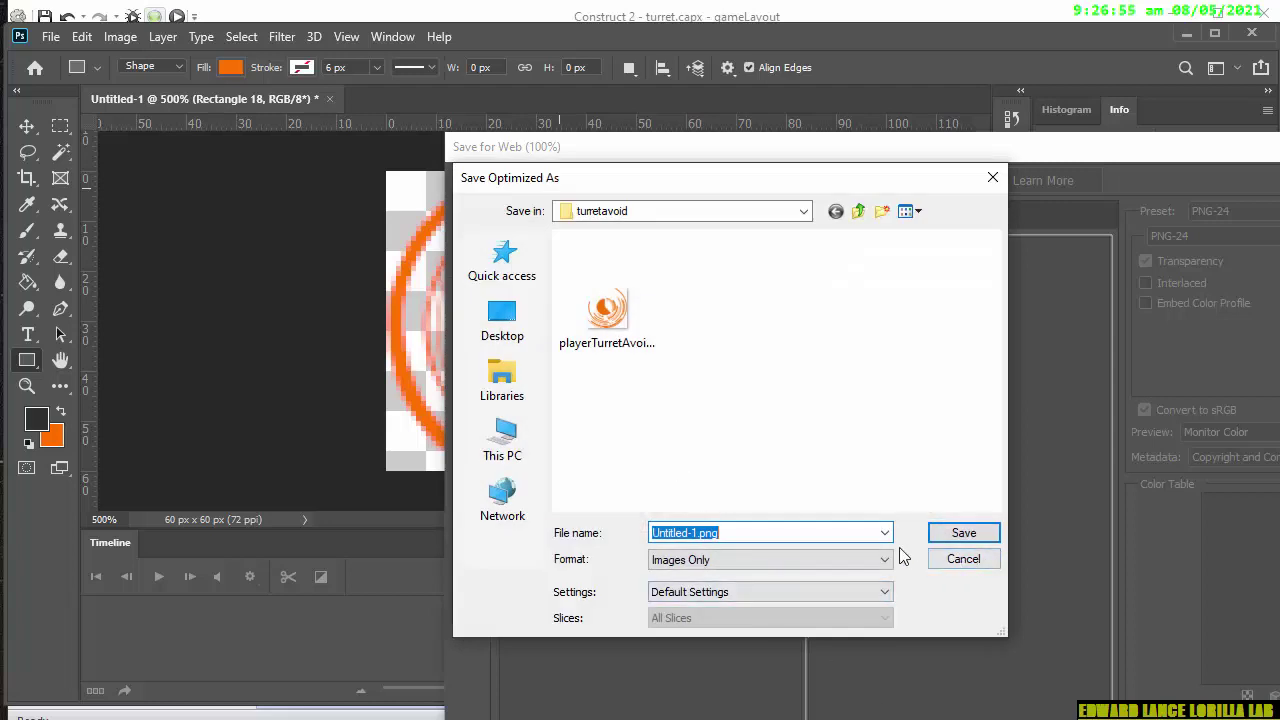
{"action": "type", "text": "turrent"}
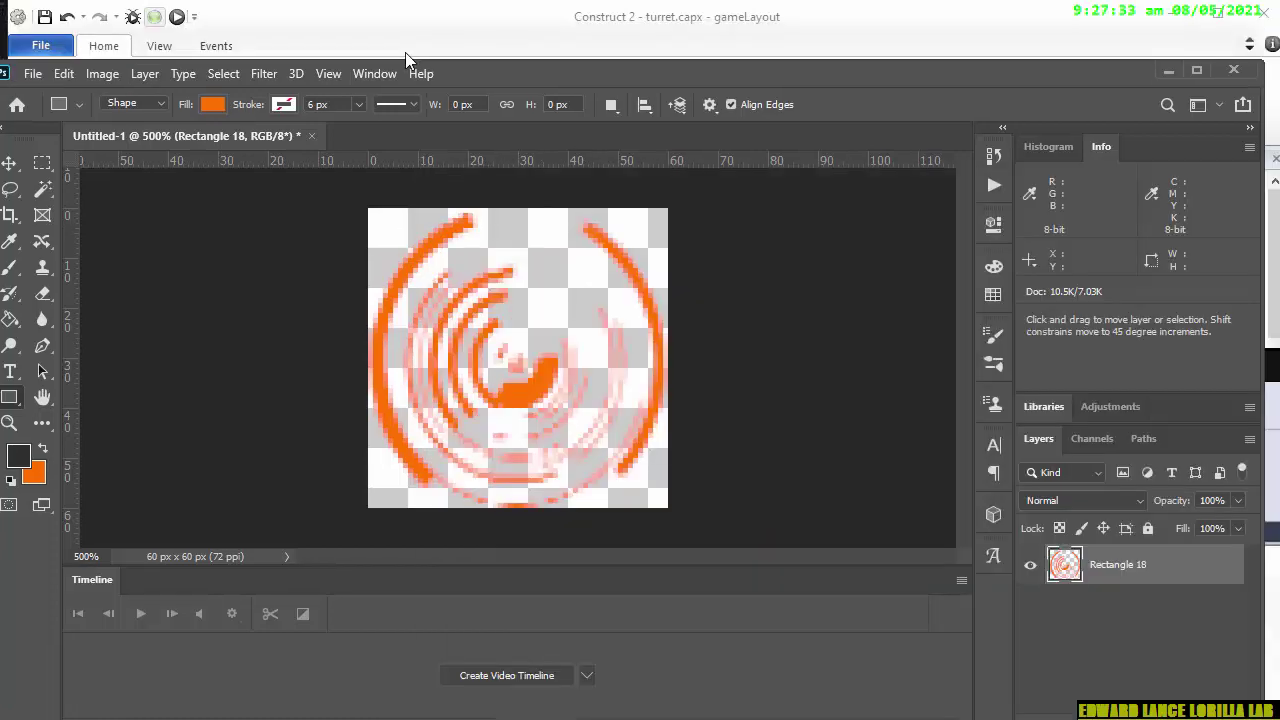
- Save the document as Untitled-1.psd in the turretavoid folder with Maximize Compatibility, without replacing the existing file in Pictures
{"action": "key", "text": "ctrl+shift+s"}
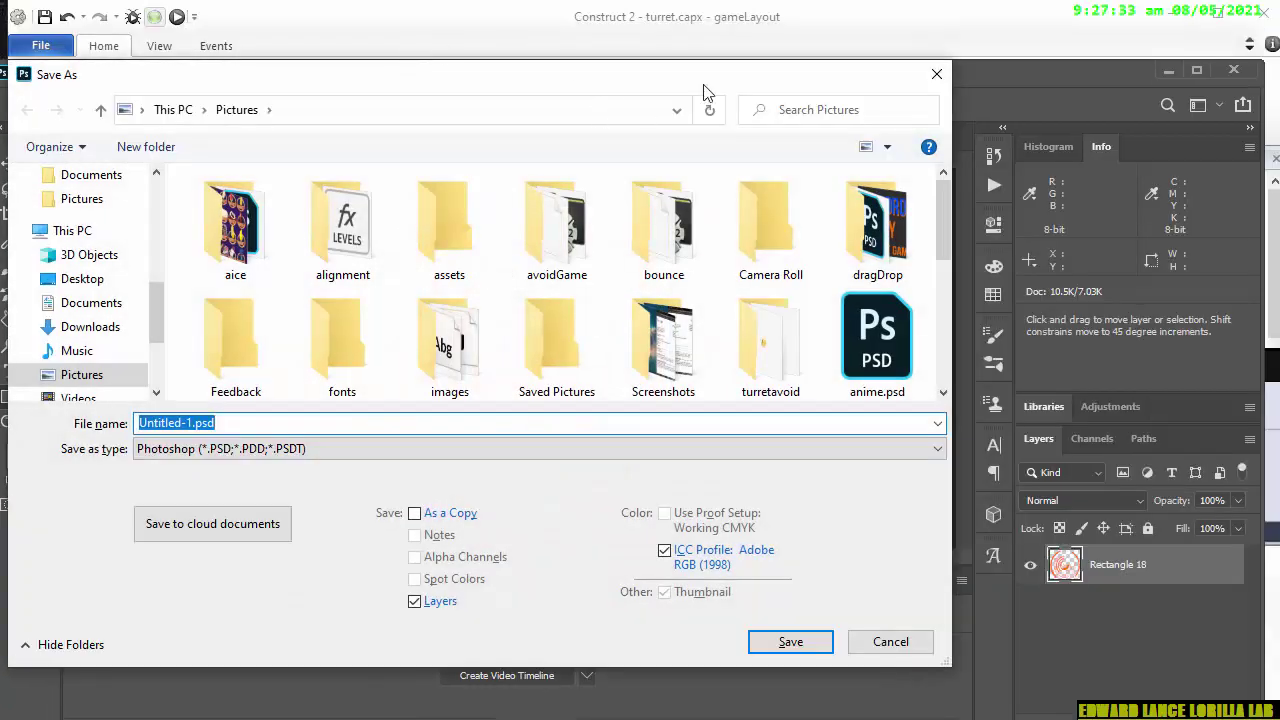
{"action": "left_click", "coordinate": [783, 641]}
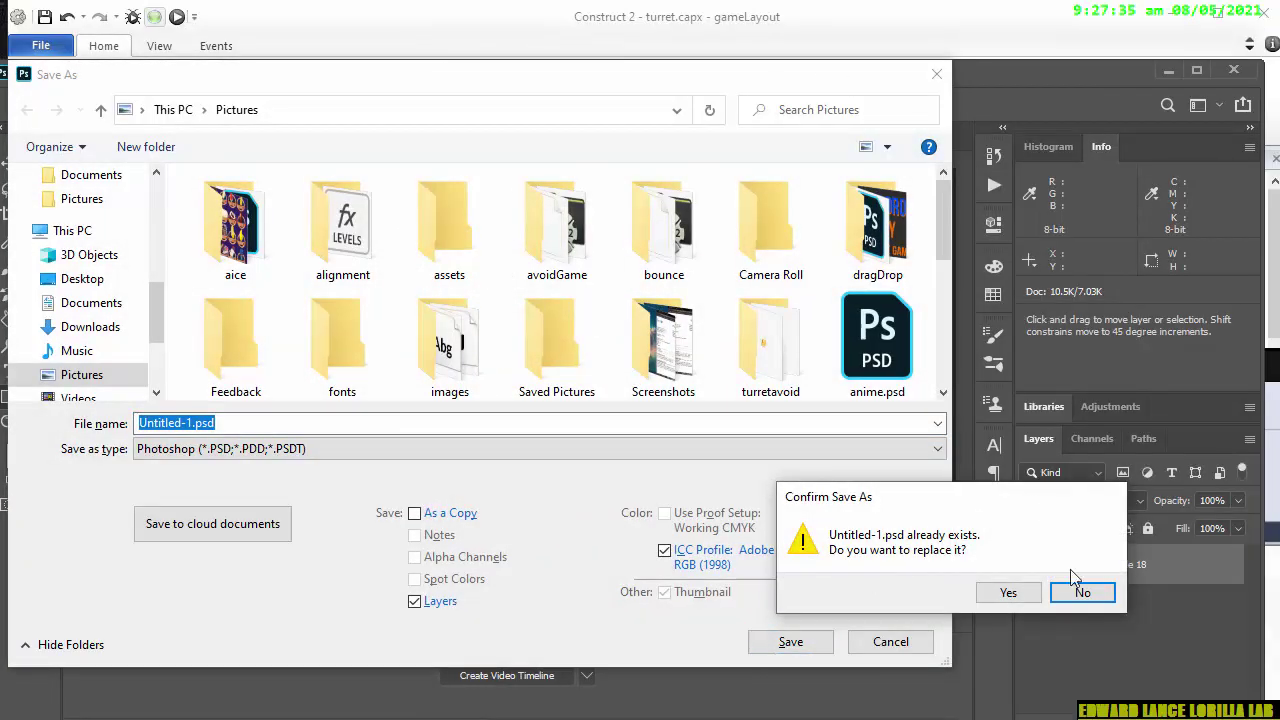
{"action": "left_click", "coordinate": [1066, 600]}
{"action": "double_click", "coordinate": [765, 345]}
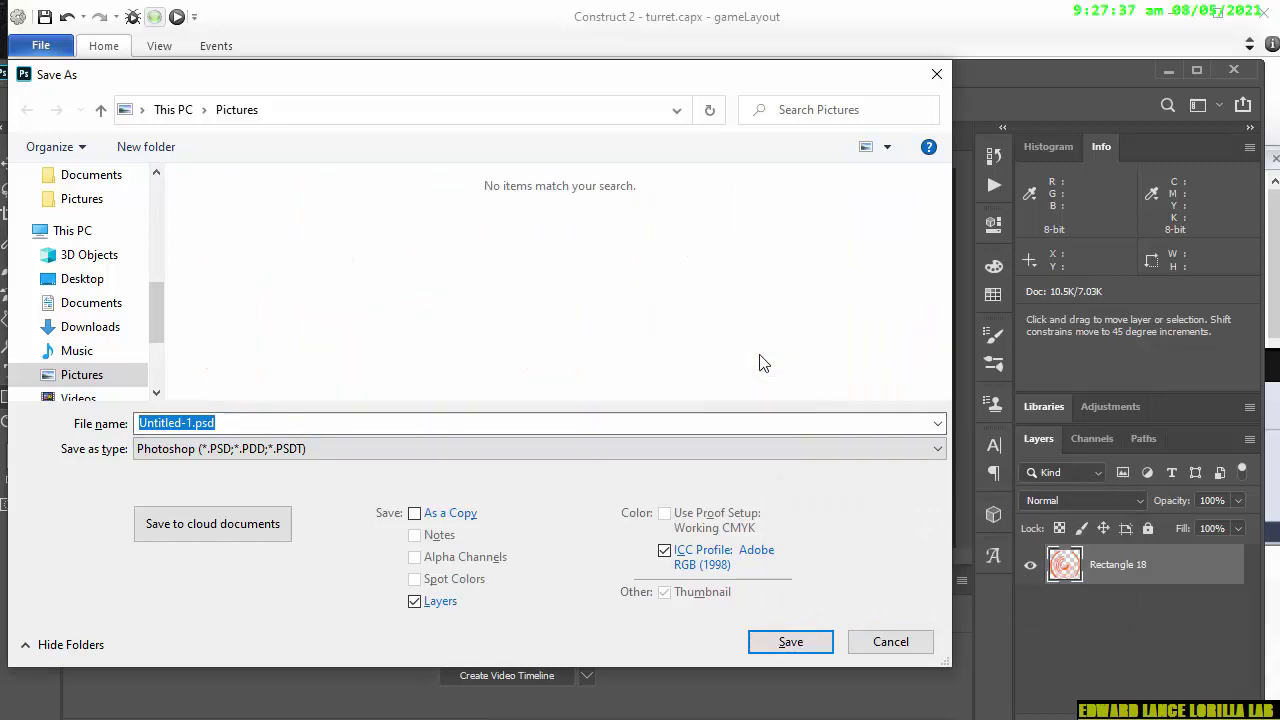
{"action": "left_click", "coordinate": [763, 641]}
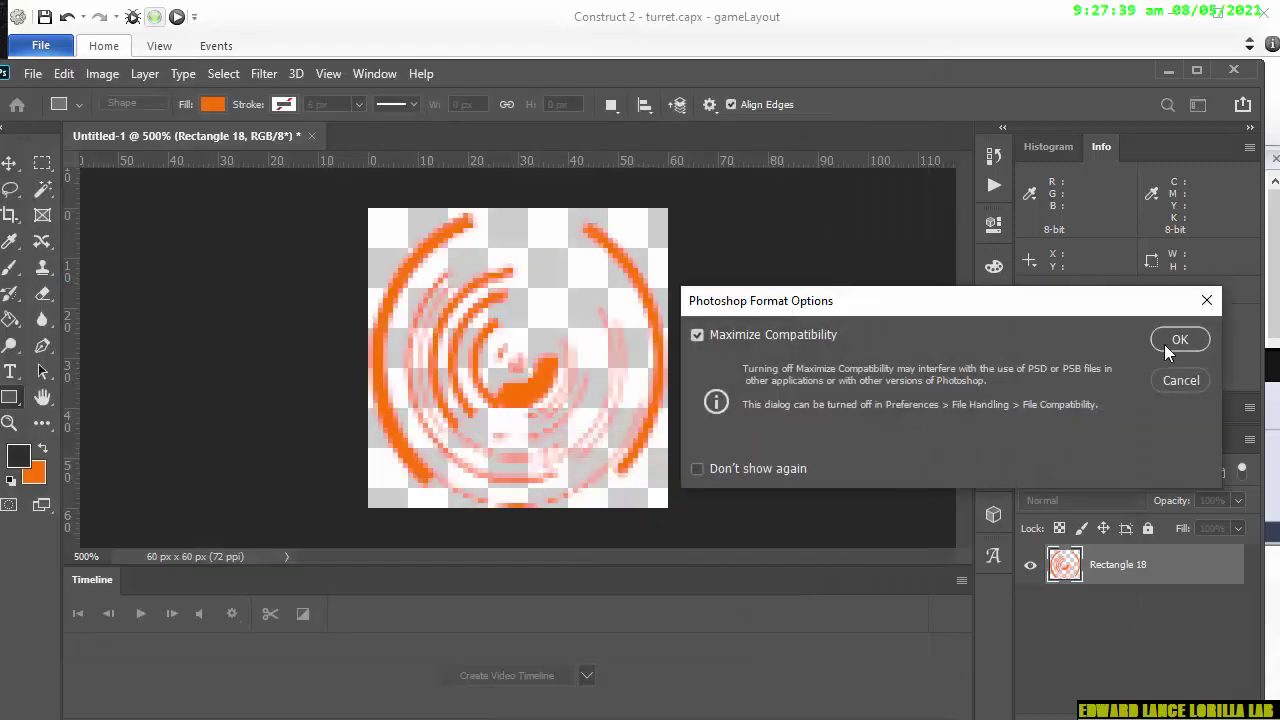
{"action": "left_click", "coordinate": [1178, 340]}
- Switch to Construct 2, load turrent.png as the turret2 sprite's image and set its collision polygon to the bounding box
{"action": "left_click", "coordinate": [780, 52]}
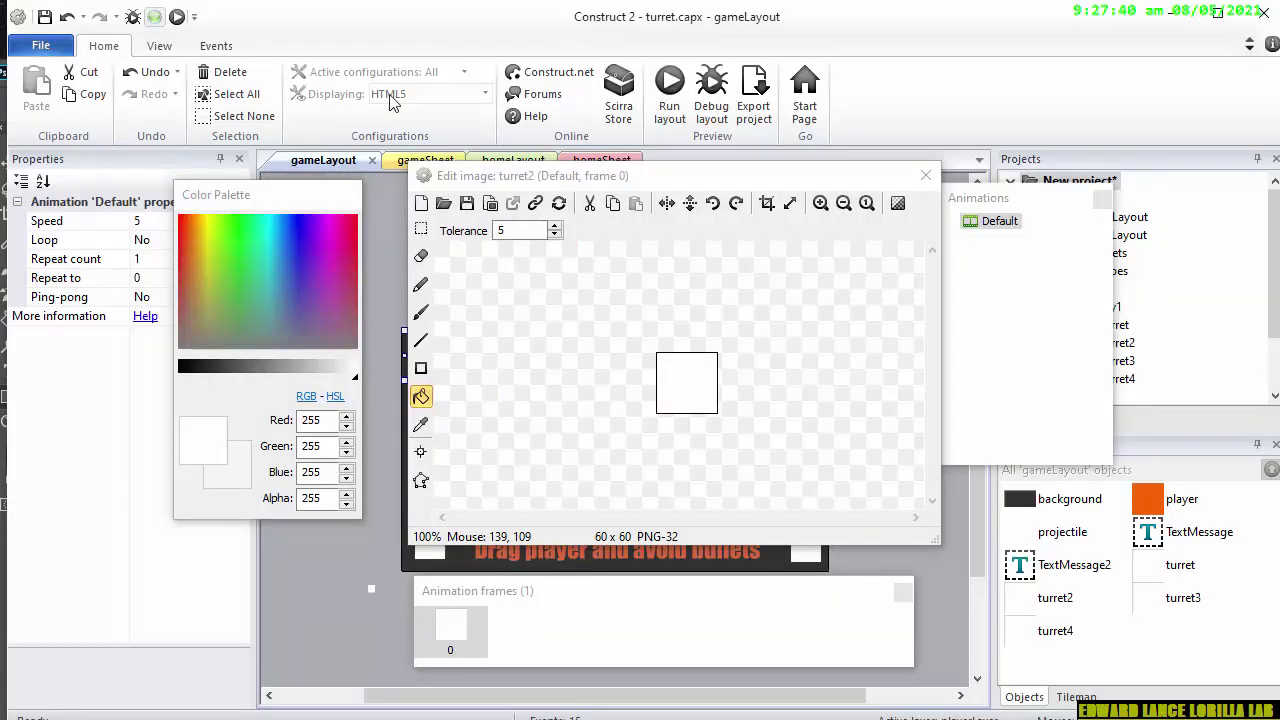
{"action": "left_click", "coordinate": [443, 203]}
{"action": "double_click", "coordinate": [684, 290]}
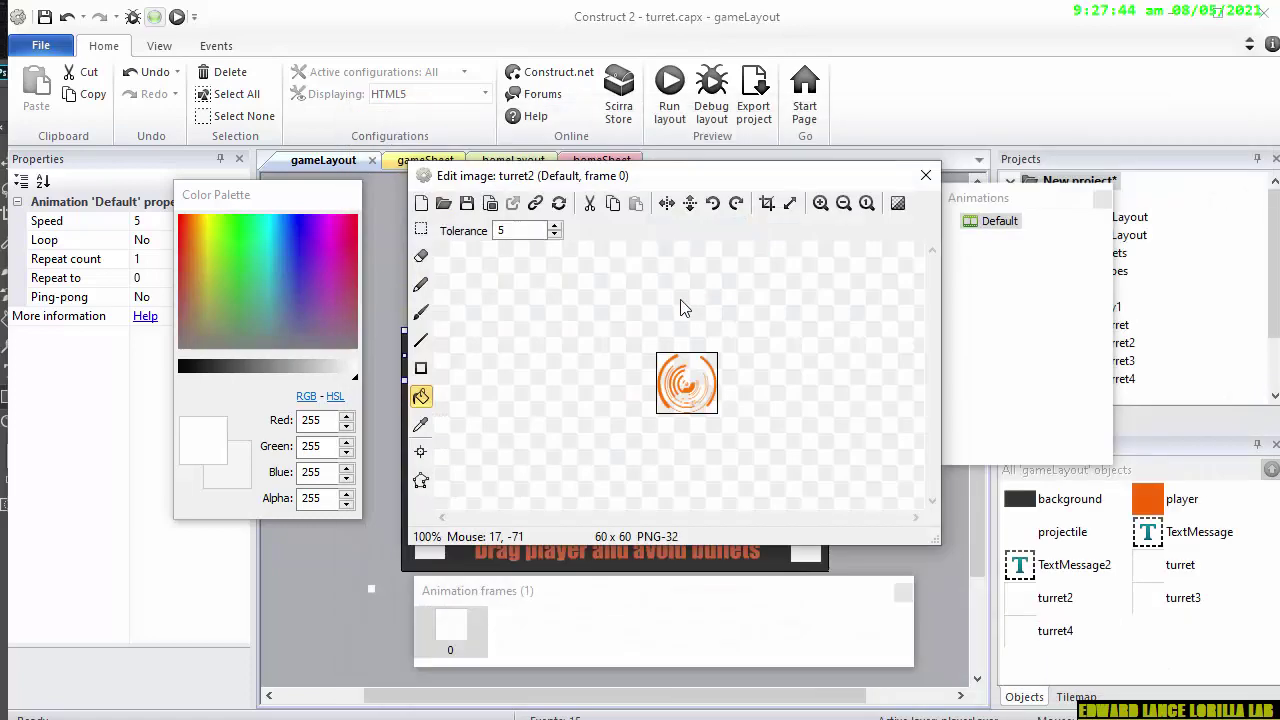
{"action": "left_click", "coordinate": [421, 480]}
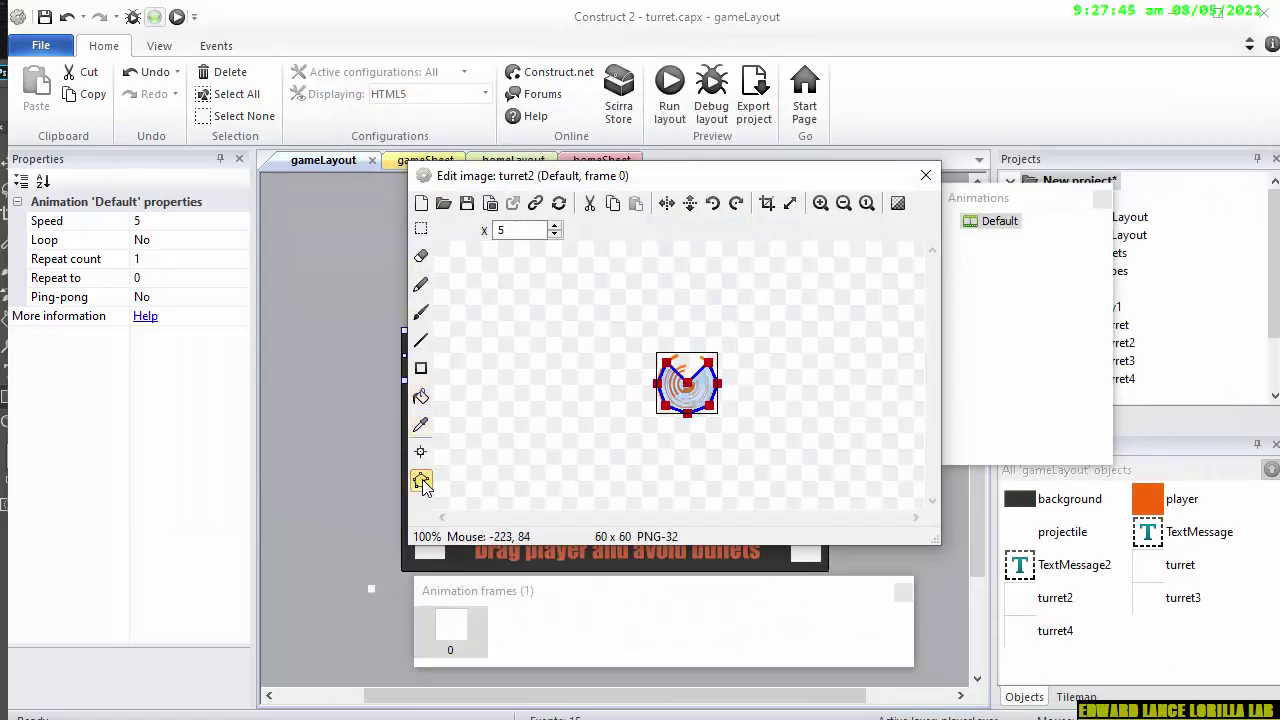
{"action": "right_click", "coordinate": [662, 382]}
{"action": "left_click", "coordinate": [732, 541]}
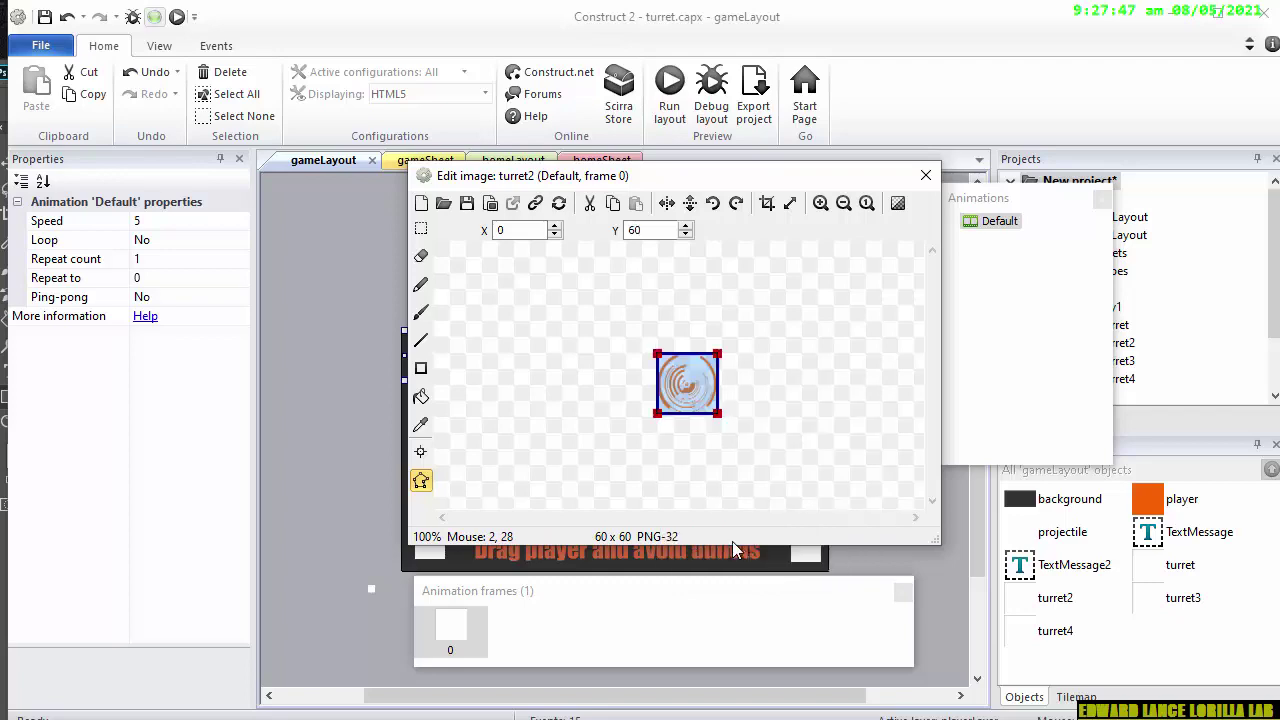
{"action": "left_click", "coordinate": [925, 175]}
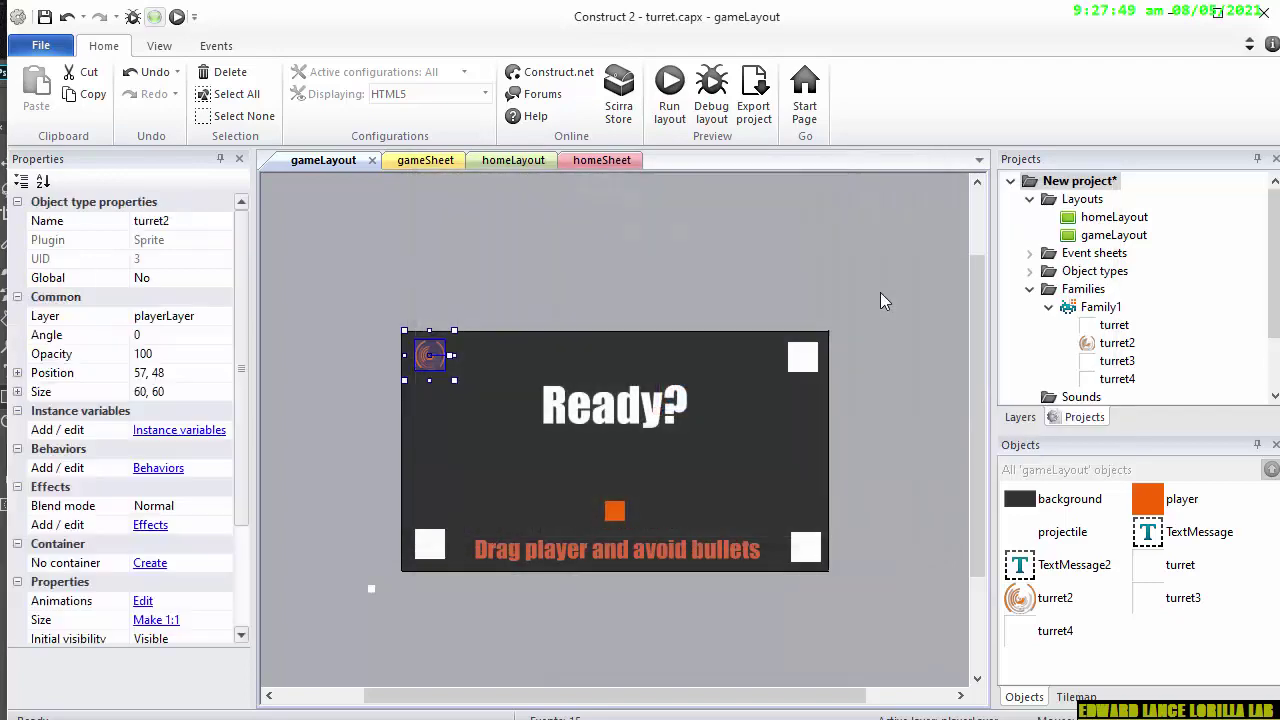
- Load turrent.png as the turret3 sprite's image and set its collision polygon to the bounding box
{"action": "left_click", "coordinate": [786, 367]}
{"action": "left_click", "coordinate": [804, 357]}
{"action": "double_click", "coordinate": [804, 357]}
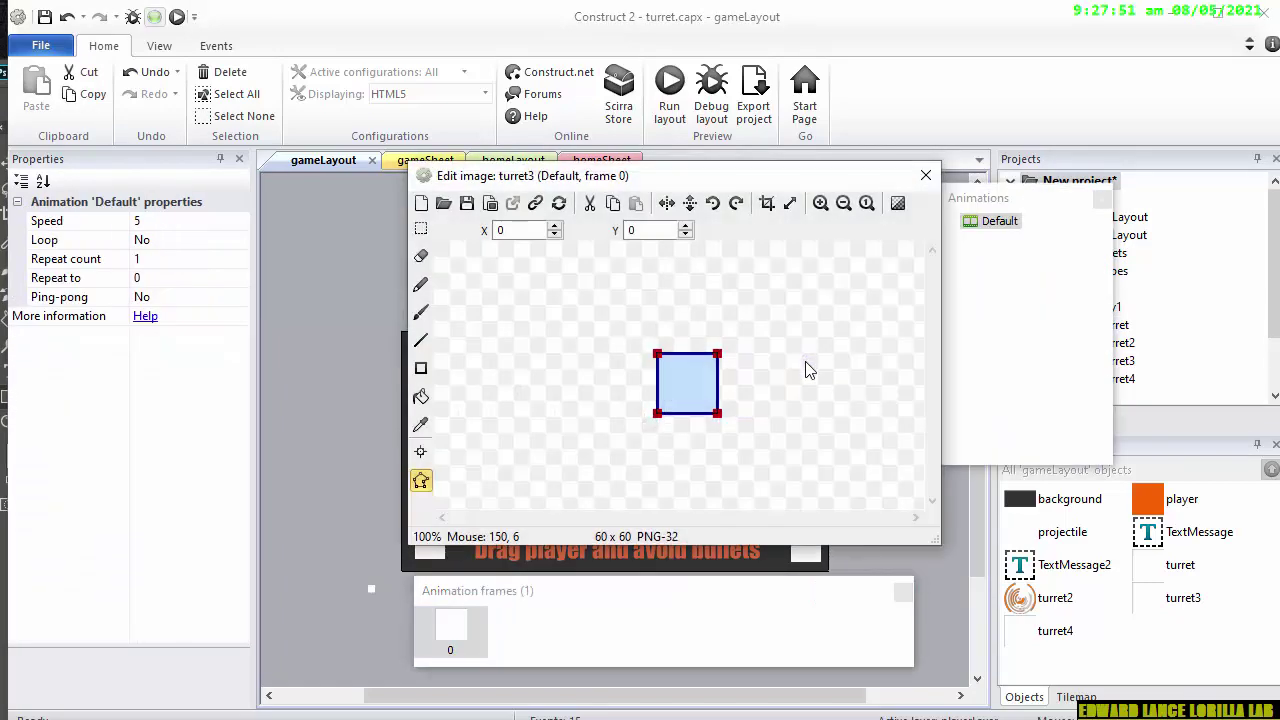
{"action": "left_click", "coordinate": [443, 203]}
{"action": "double_click", "coordinate": [684, 284]}
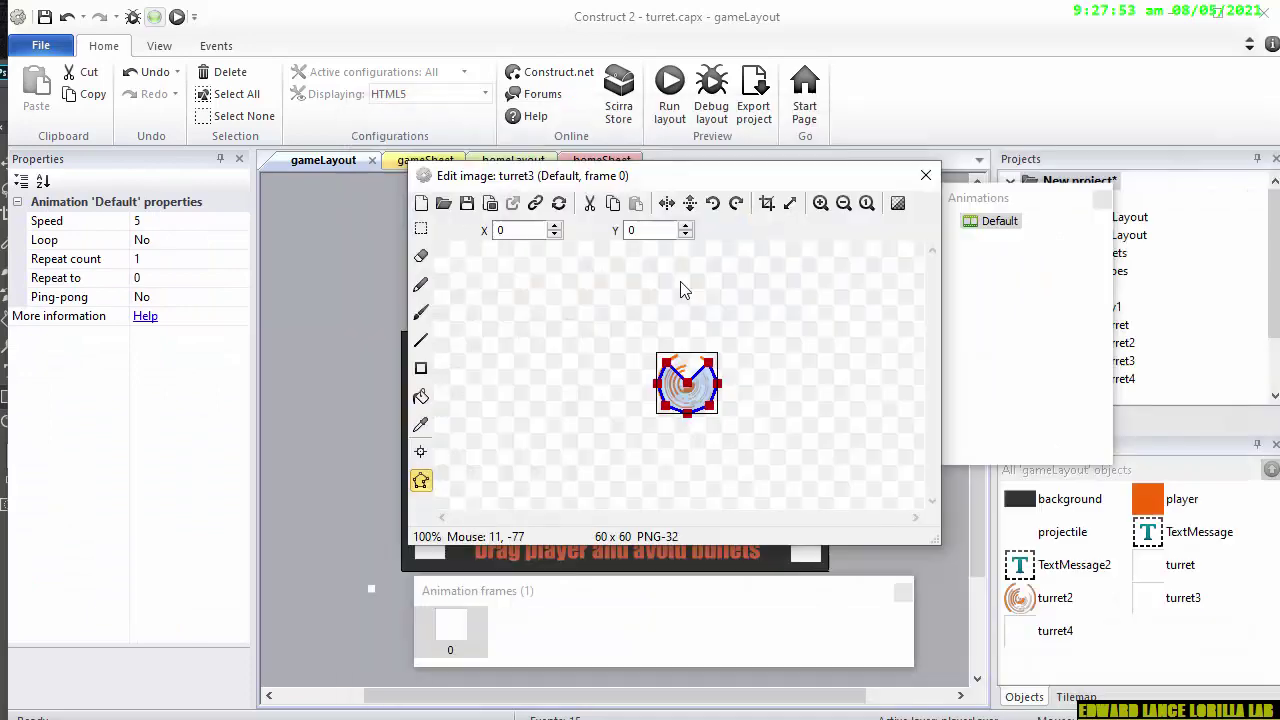
{"action": "right_click", "coordinate": [682, 386]}
{"action": "left_click", "coordinate": [767, 543]}
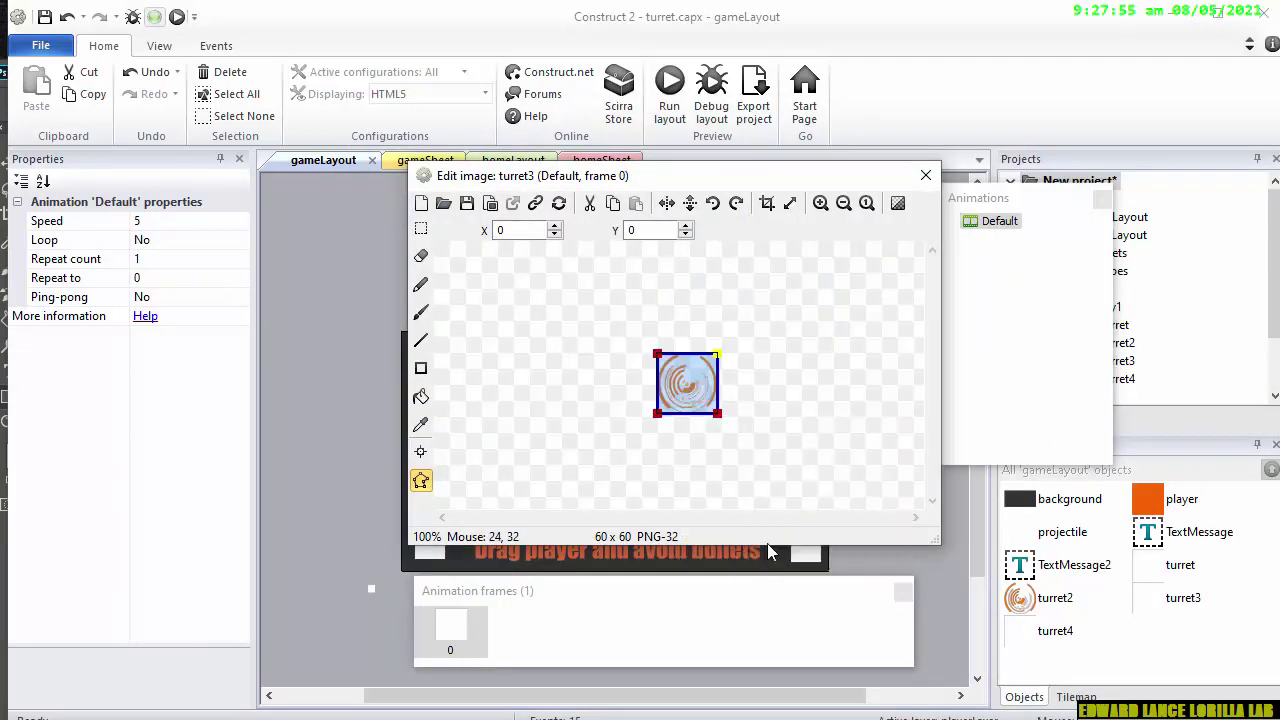
{"action": "left_click", "coordinate": [922, 177]}
- Load turrent.png as the turret sprite's image and set its collision polygon to the bounding box
{"action": "double_click", "coordinate": [430, 545]}
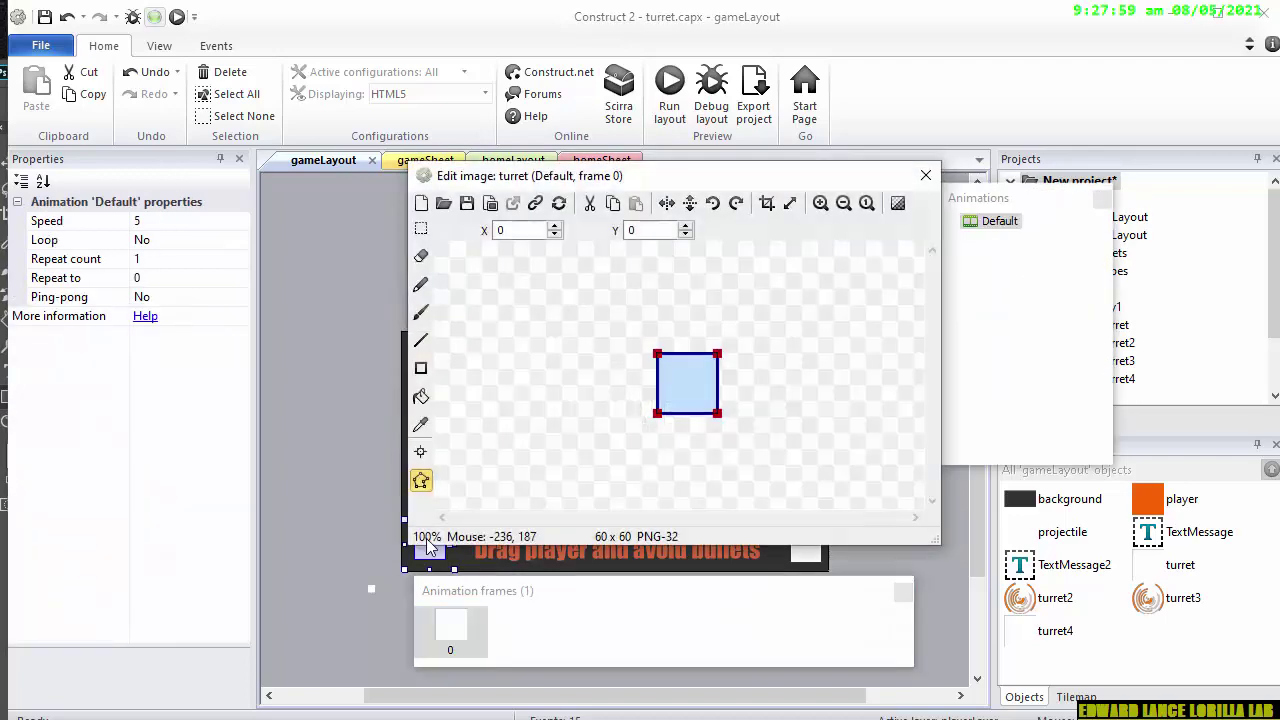
{"action": "left_click", "coordinate": [445, 204]}
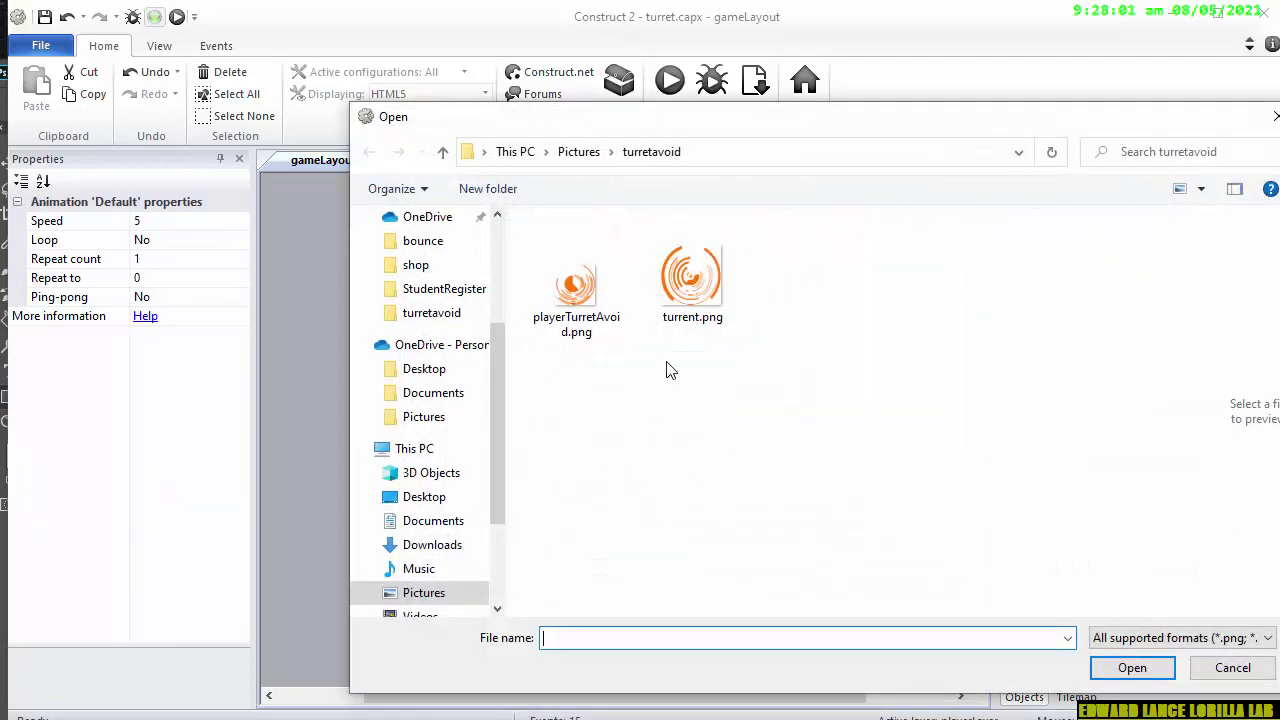
{"action": "double_click", "coordinate": [674, 300]}
{"action": "right_click", "coordinate": [675, 382]}
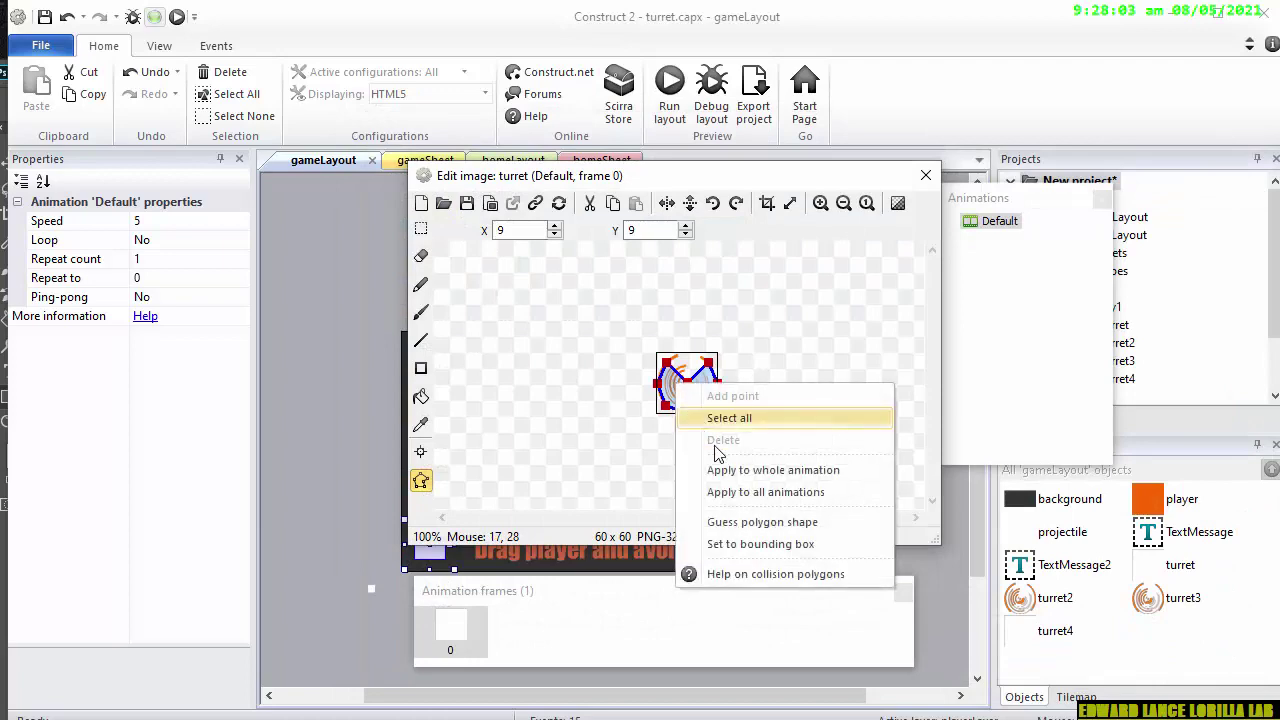
{"action": "left_click", "coordinate": [766, 543]}
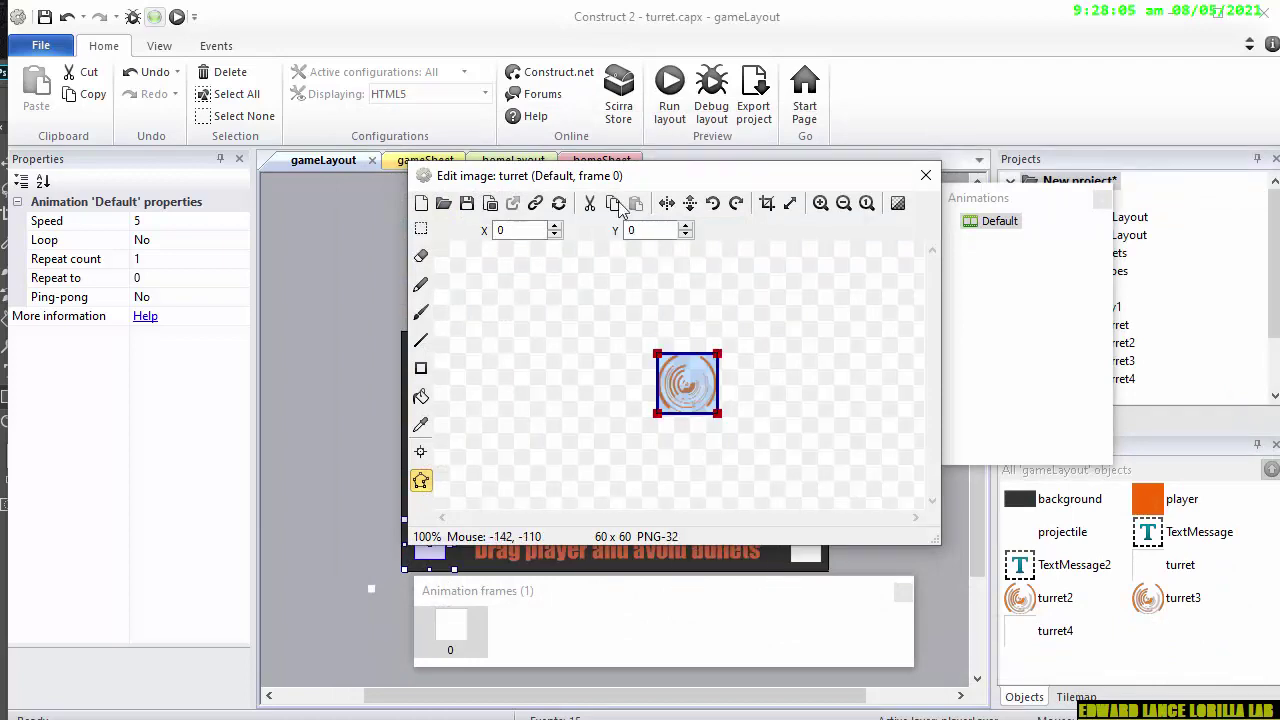
{"action": "left_click", "coordinate": [925, 175]}
- Load turrent.png as the turret4 sprite's image and set its collision polygon to the bounding box
{"action": "double_click", "coordinate": [805, 547]}
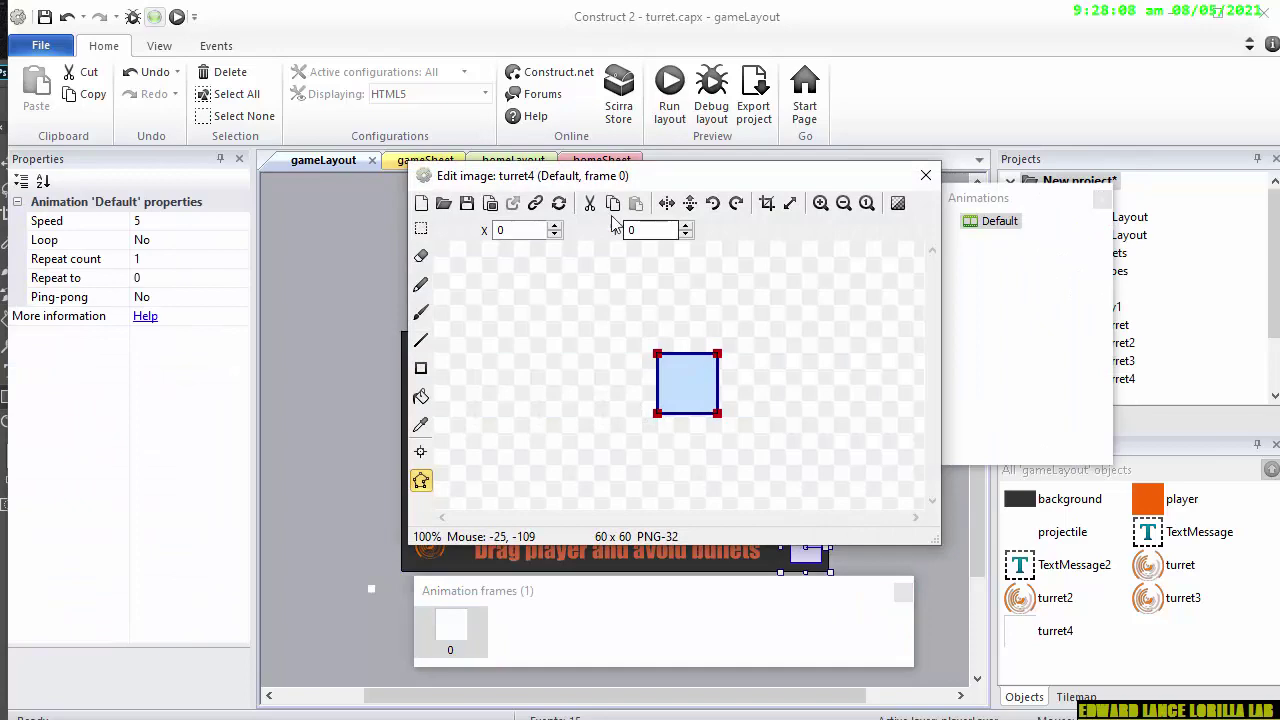
{"action": "left_click", "coordinate": [443, 203]}
{"action": "double_click", "coordinate": [692, 285]}
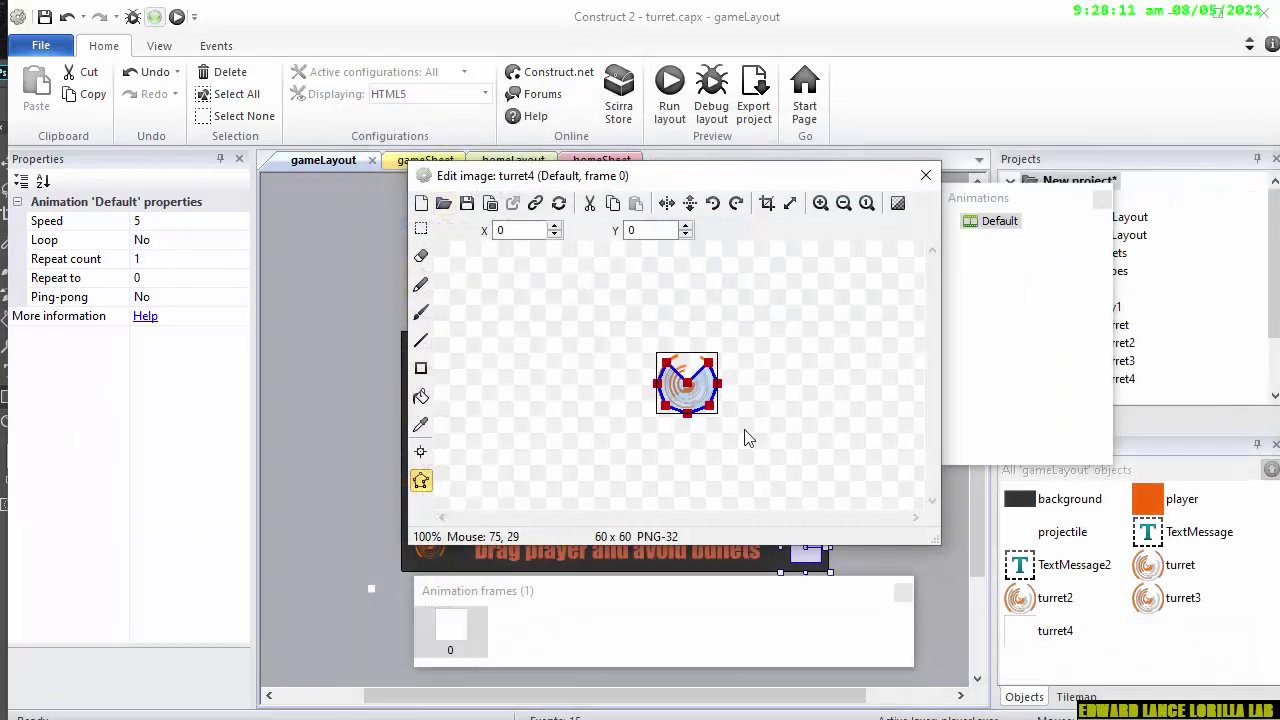
{"action": "right_click", "coordinate": [675, 374]}
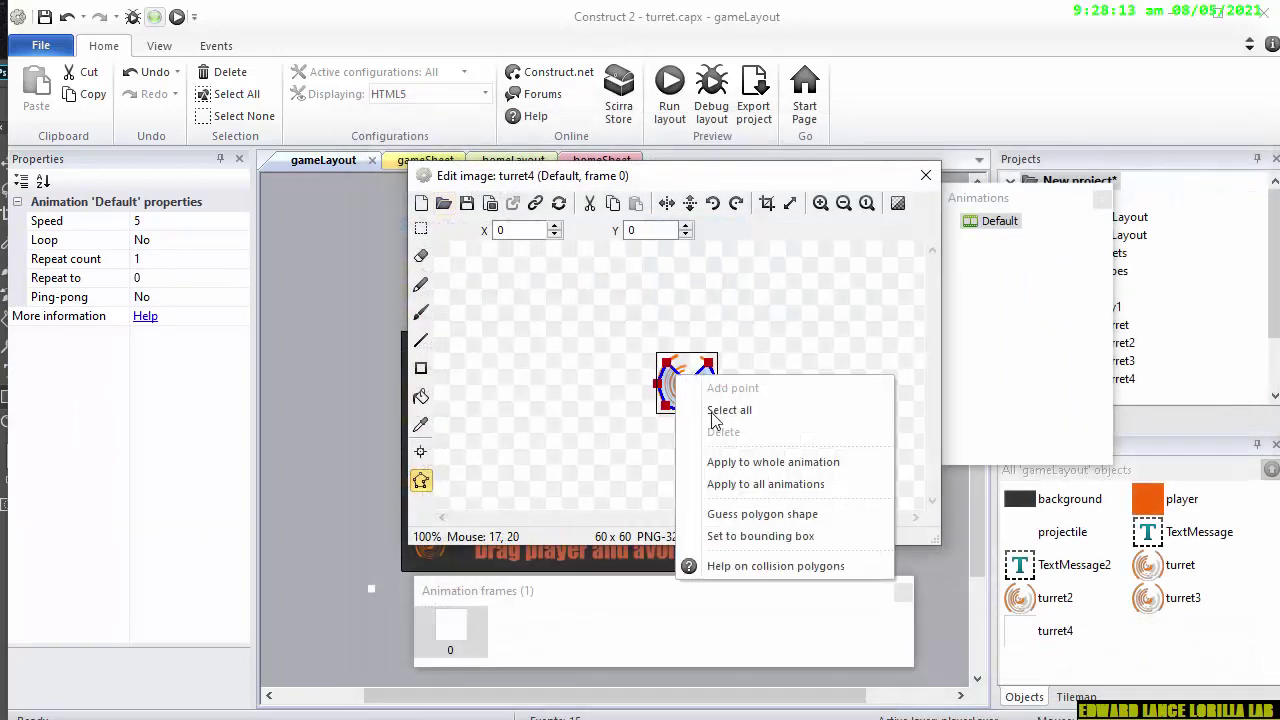
{"action": "left_click", "coordinate": [716, 537]}
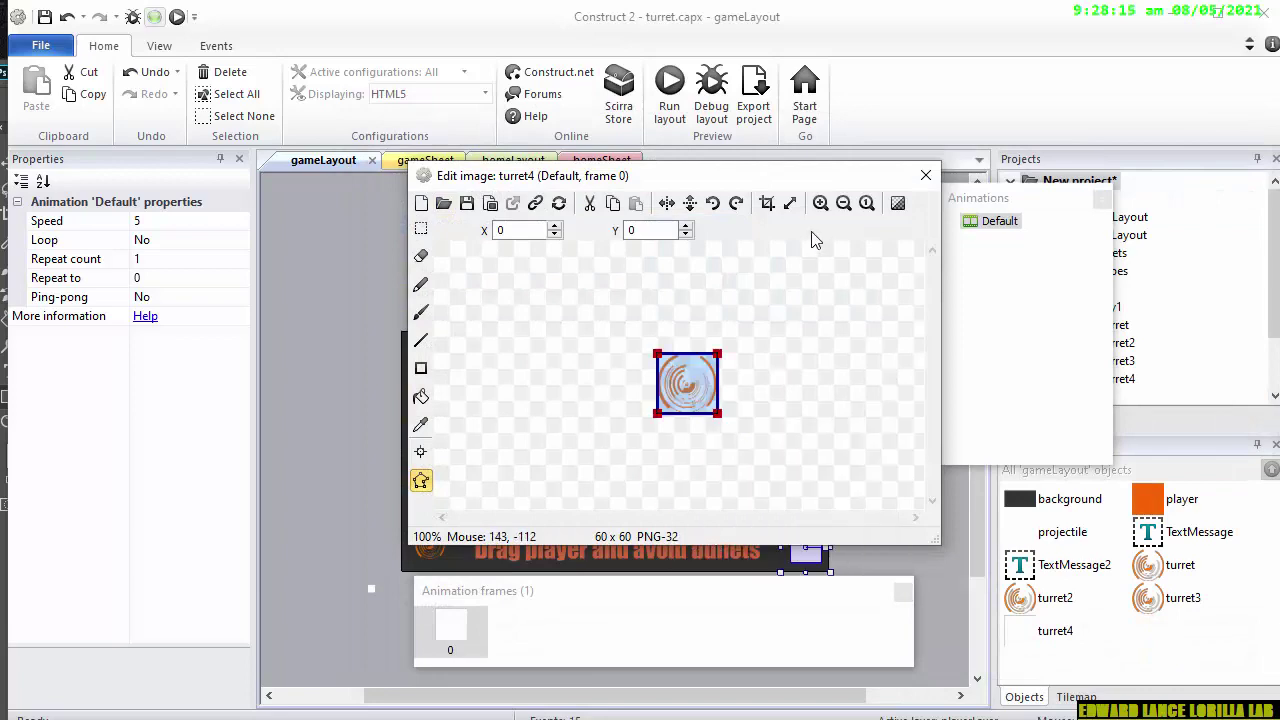
{"action": "left_click", "coordinate": [925, 175]}
- Load playerTurretAvoid.png as the player sprite's image and set its collision polygon to the bounding box
{"action": "double_click", "coordinate": [623, 510]}
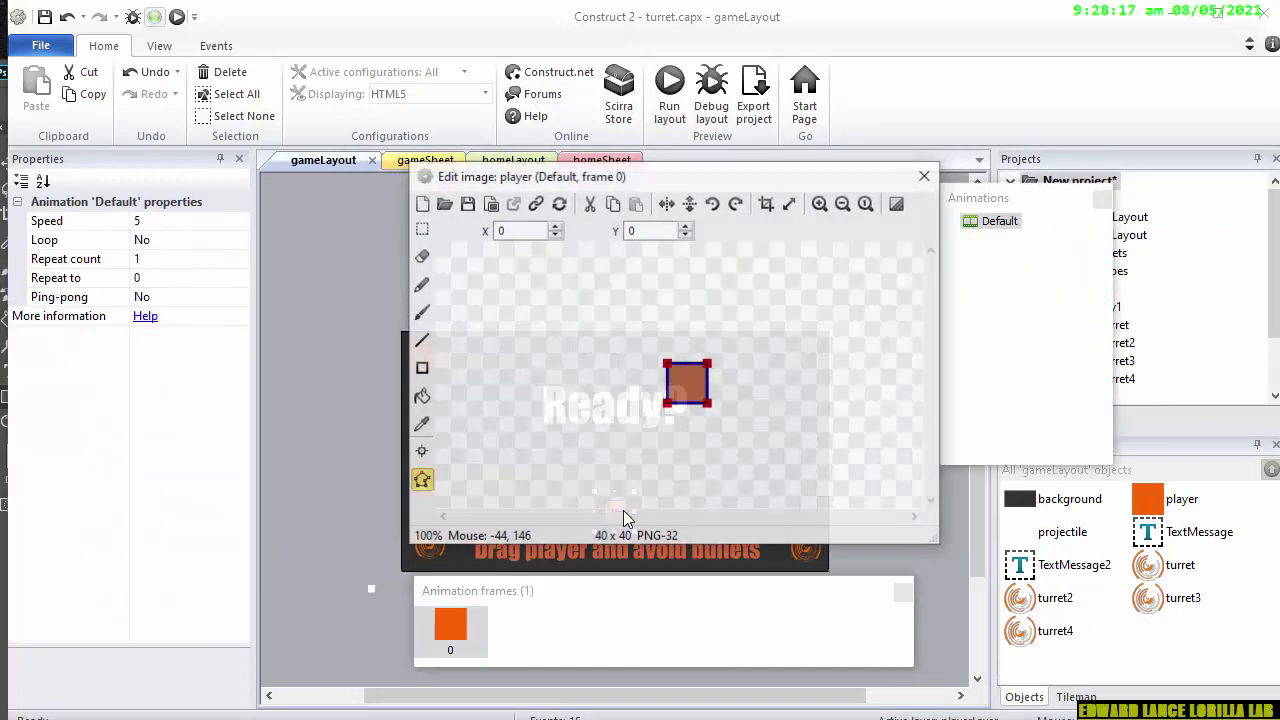
{"action": "left_click", "coordinate": [447, 204]}
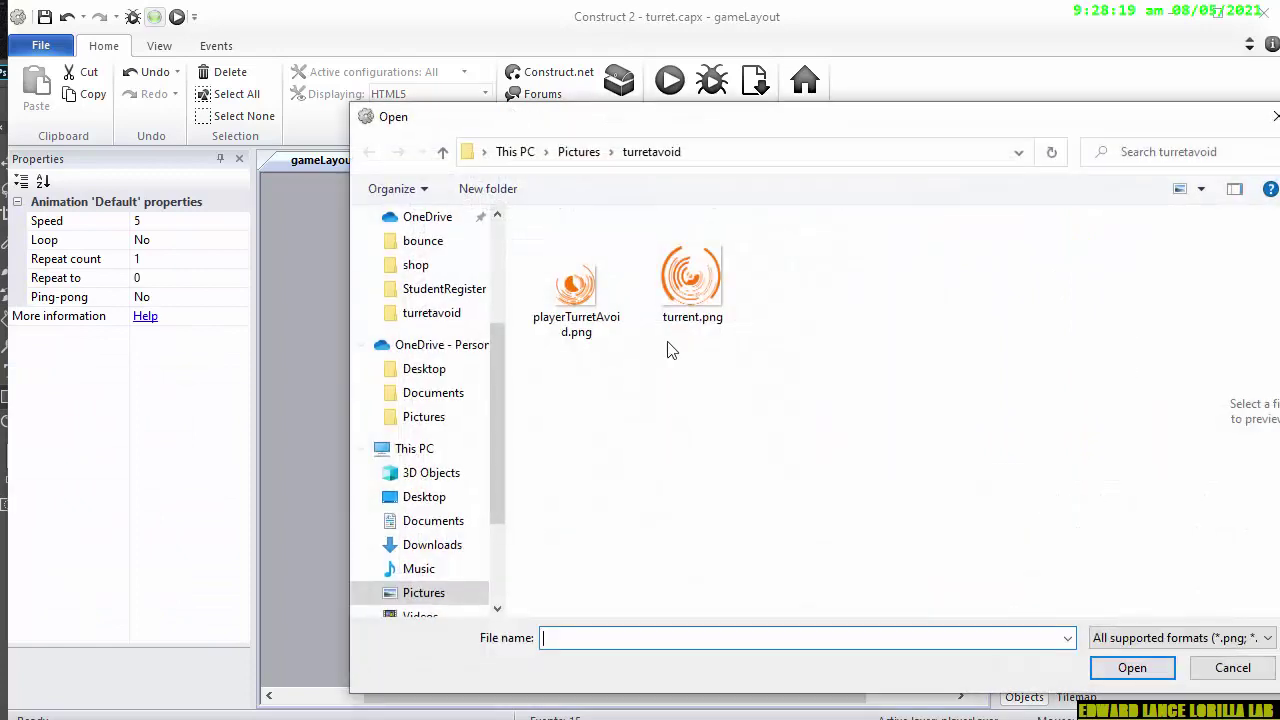
{"action": "double_click", "coordinate": [575, 280]}
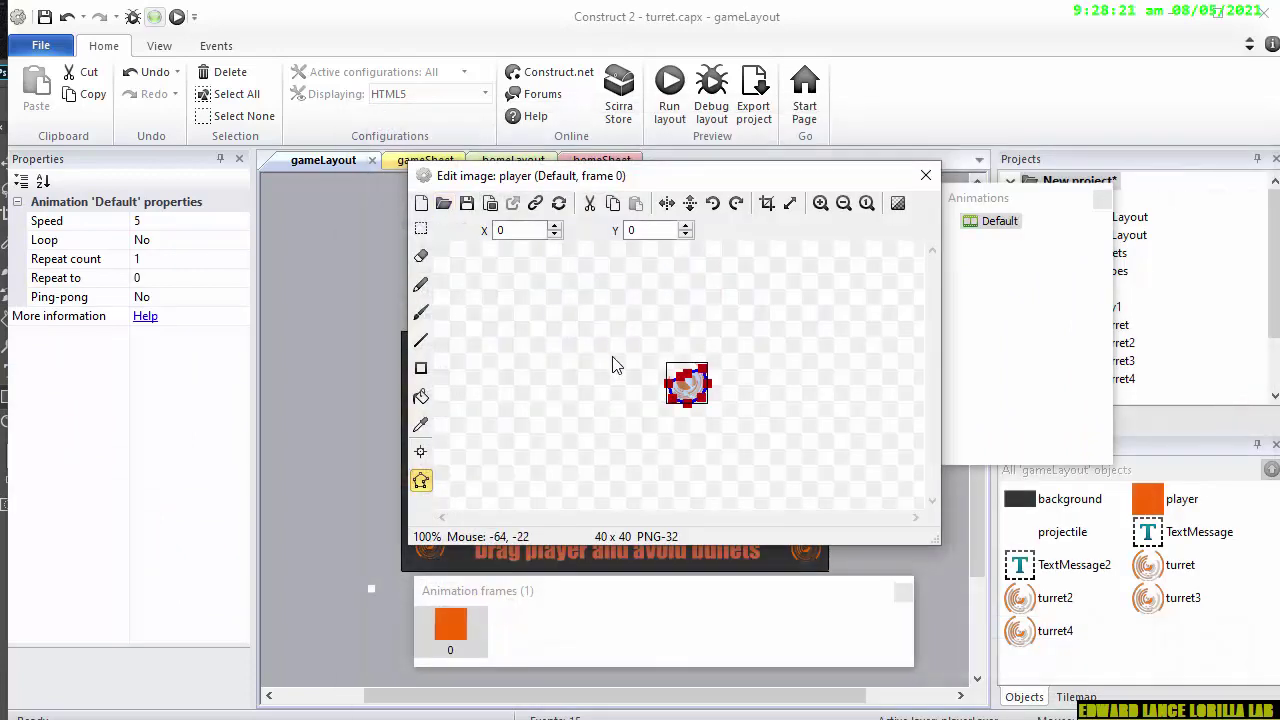
{"action": "right_click", "coordinate": [680, 384]}
{"action": "left_click", "coordinate": [825, 539]}
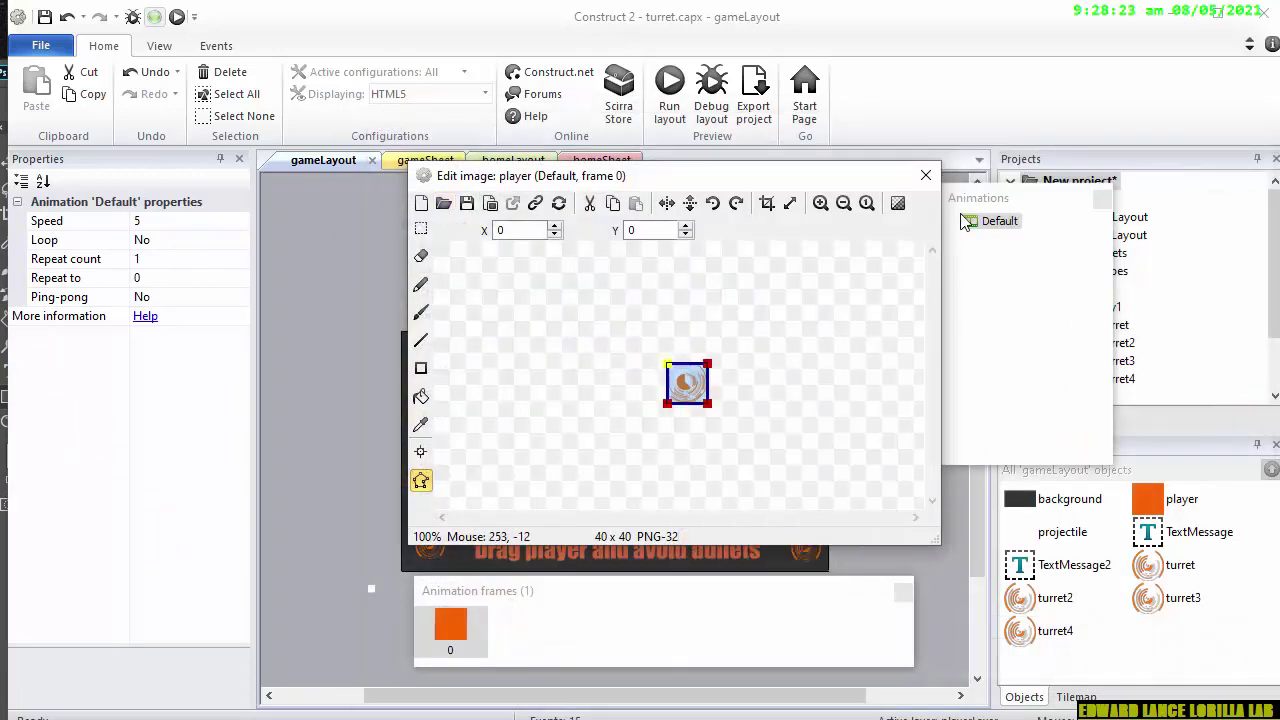
- Close the player sprite's image editor and insert a new sprite near the upper-left corner of homeLayout
{"action": "left_click", "coordinate": [925, 177]}
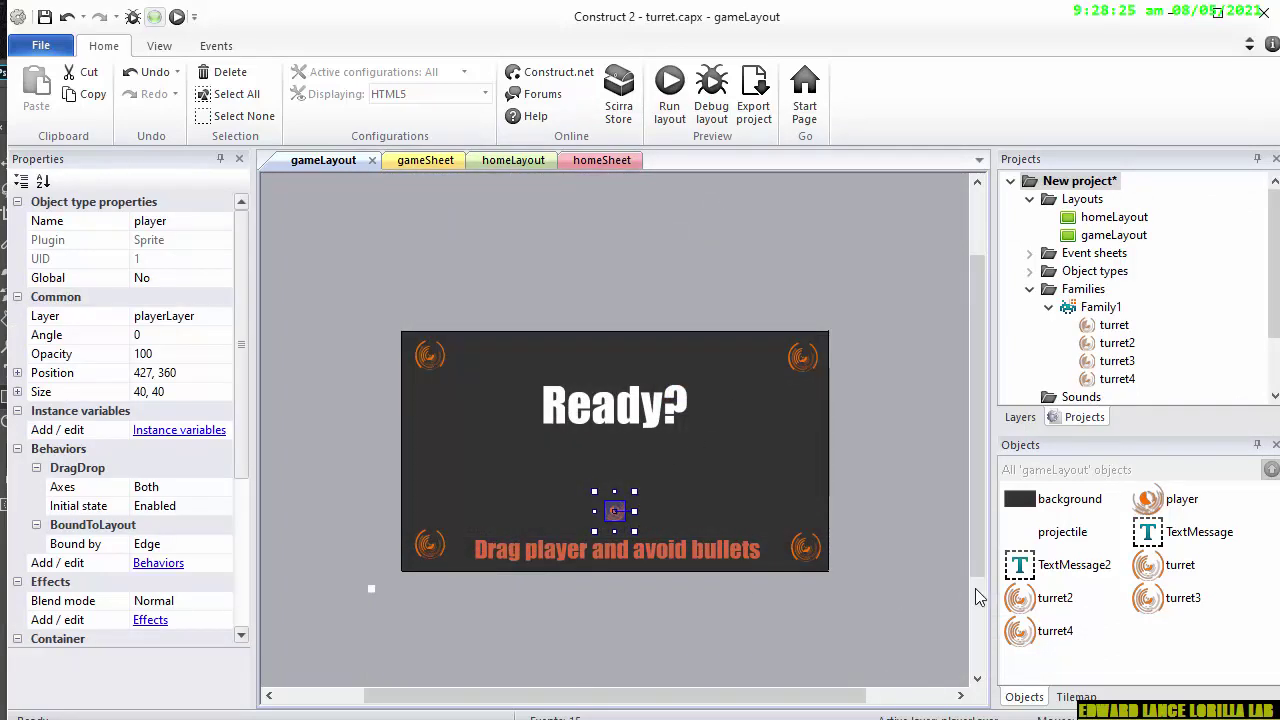
{"action": "double_click", "coordinate": [1128, 218]}
{"action": "right_click", "coordinate": [522, 498]}
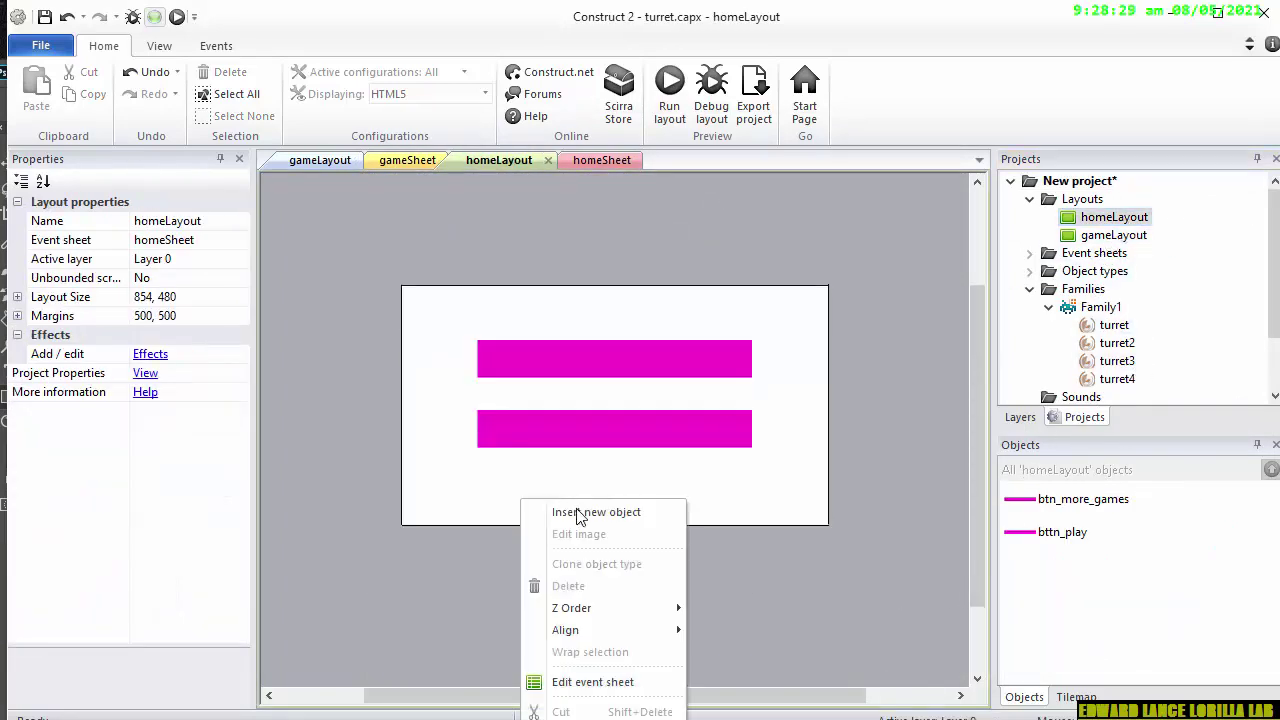
{"action": "mouse_move", "coordinate": [597, 628]}
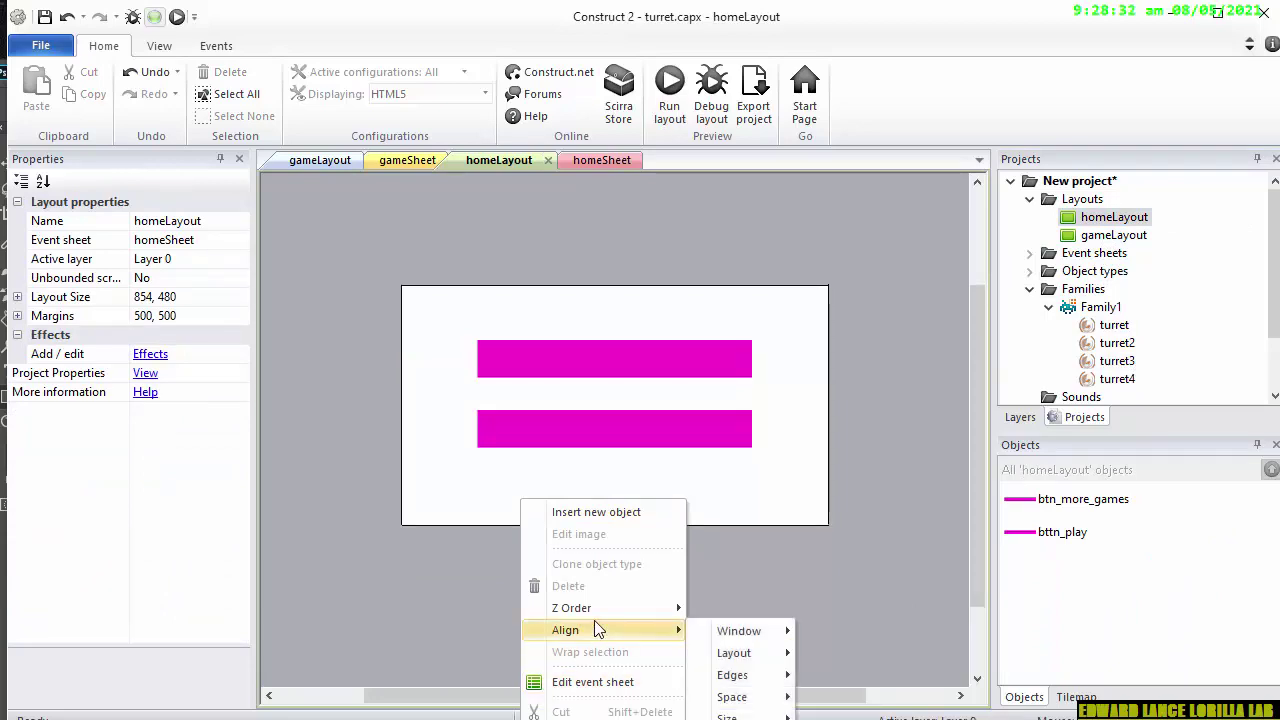
{"action": "double_click", "coordinate": [444, 616]}
{"action": "double_click", "coordinate": [684, 417]}
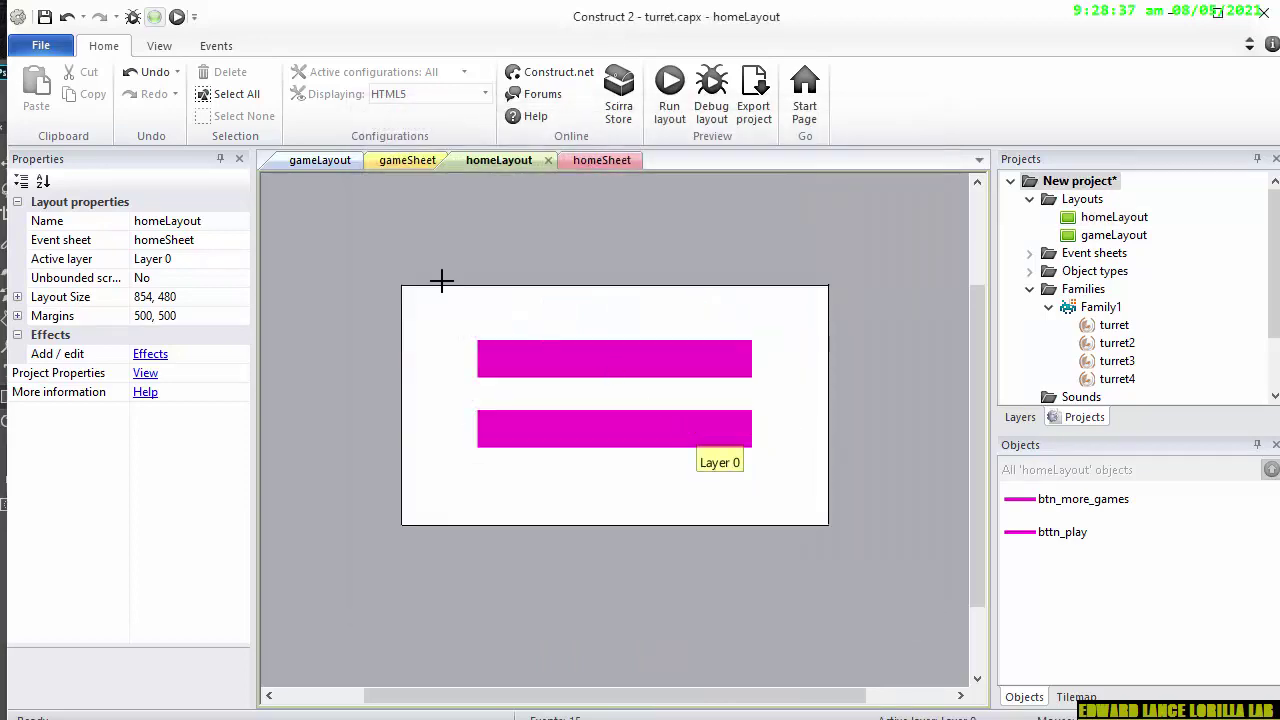
{"action": "left_click", "coordinate": [451, 337]}
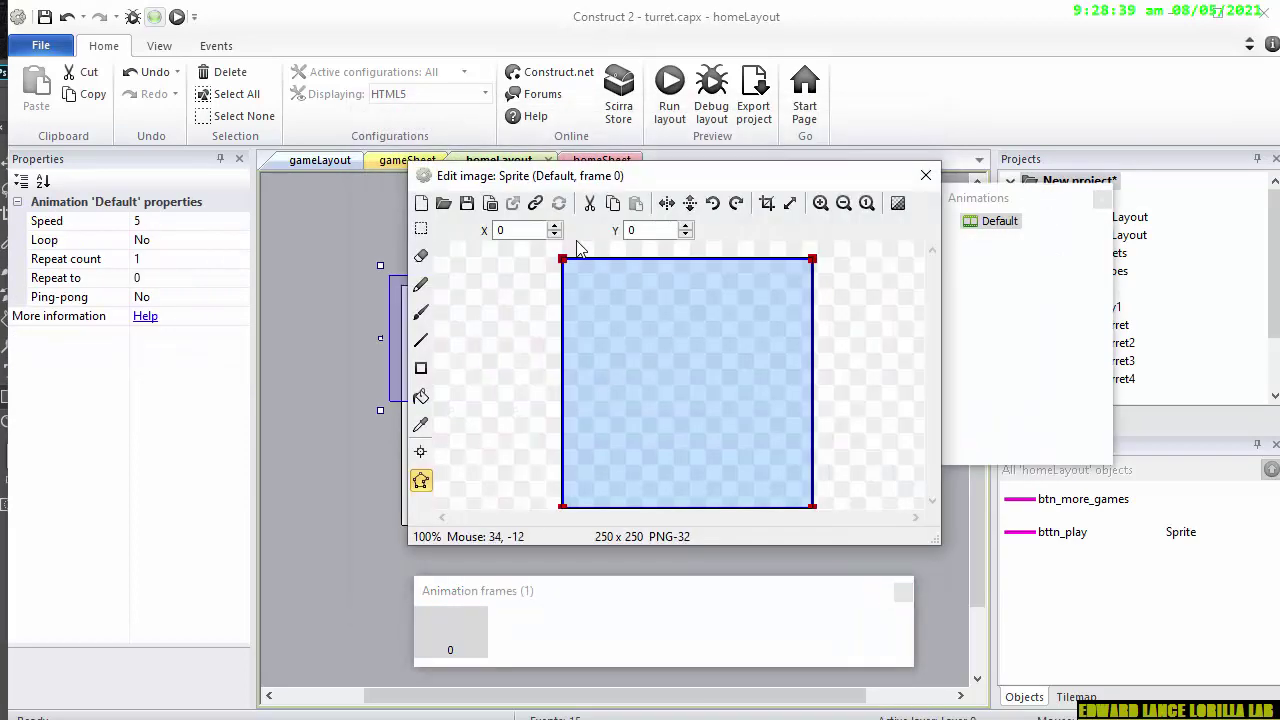
- Load the 854 x 480 TURRET AVOID title image from the Pictures folder as the new sprite's image
{"action": "left_click", "coordinate": [444, 204]}
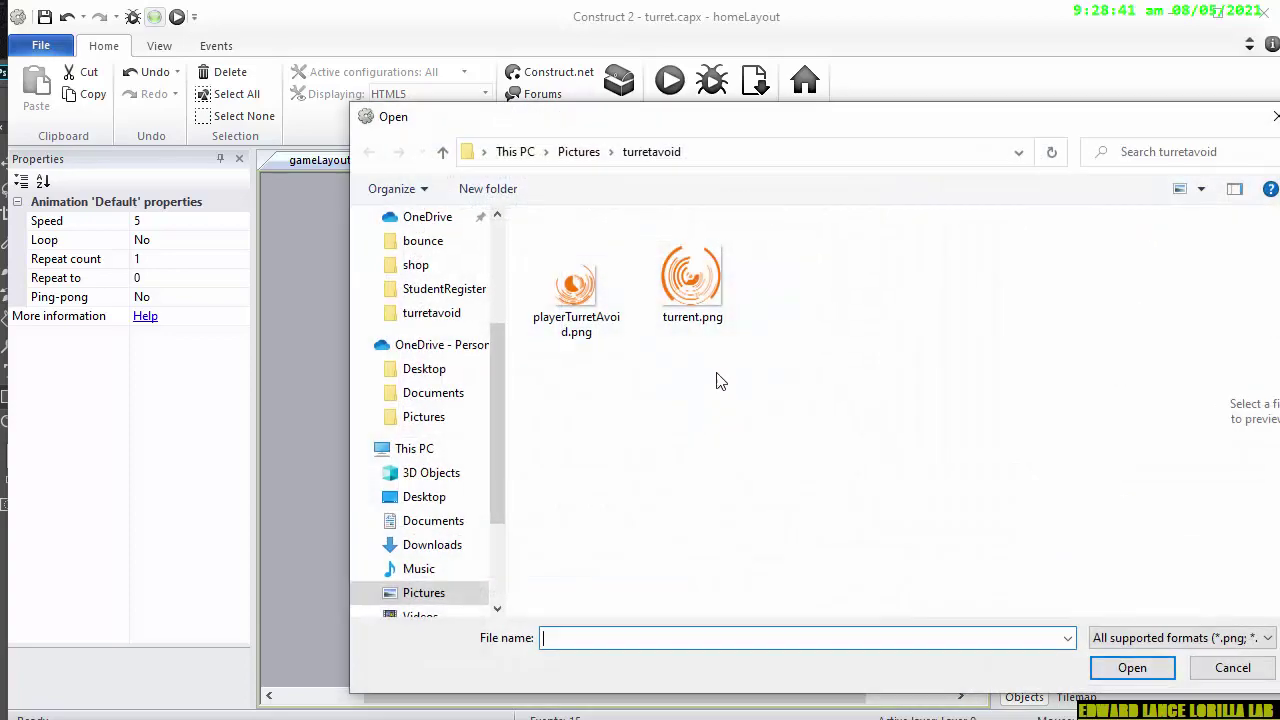
{"action": "left_click", "coordinate": [579, 152]}
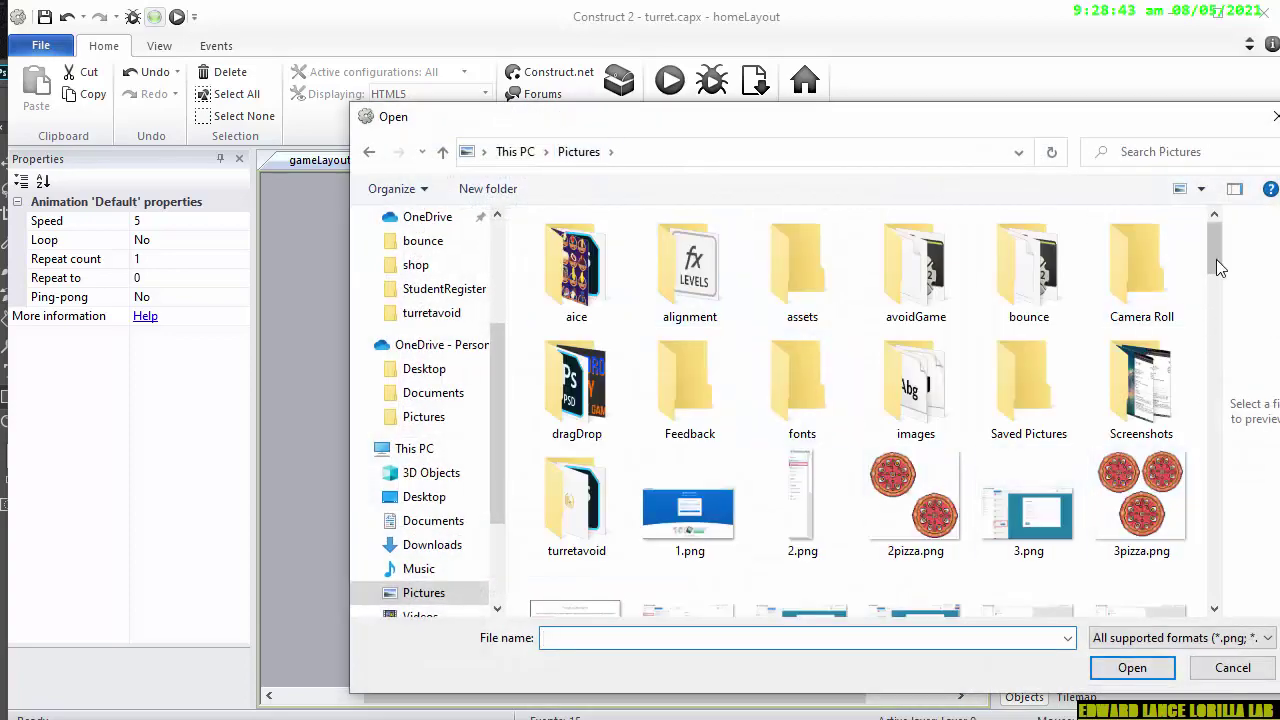
{"action": "scroll", "coordinate": [1220, 330], "scroll_direction": "down", "scroll_amount": 5}
{"action": "scroll", "coordinate": [1227, 368], "scroll_direction": "down", "scroll_amount": 10}
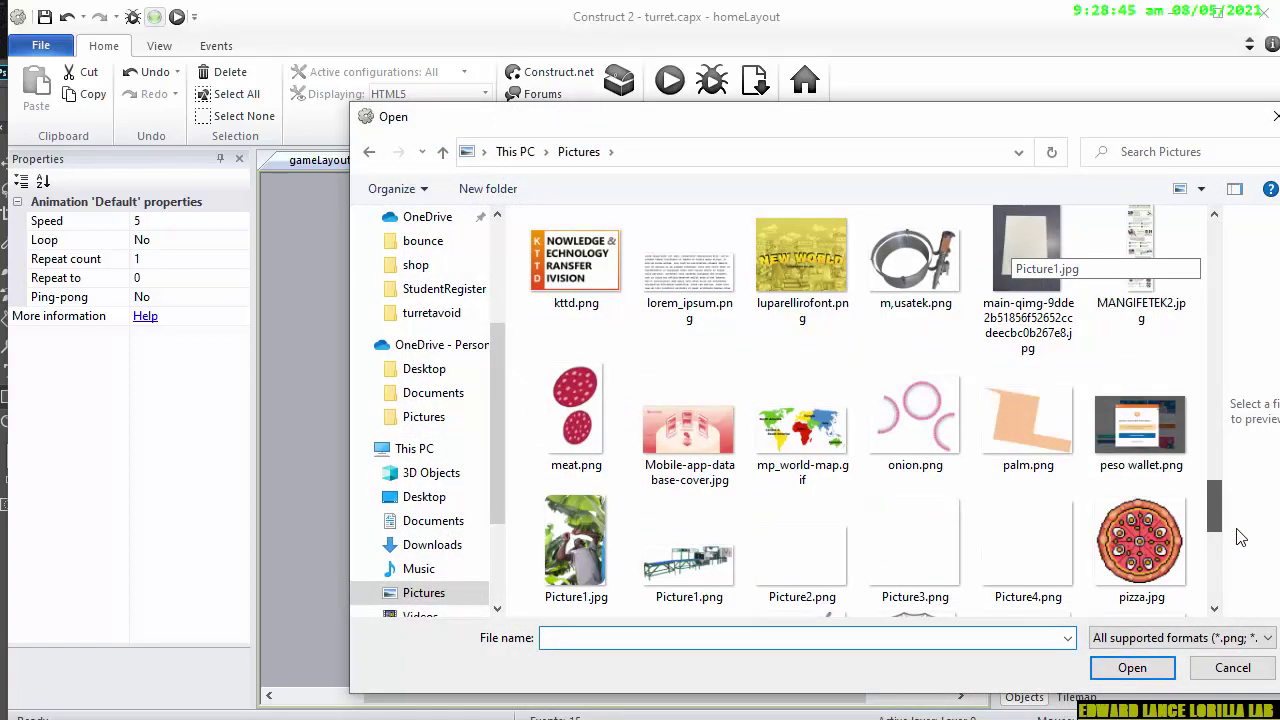
{"action": "scroll", "coordinate": [1240, 566], "scroll_direction": "down", "scroll_amount": 3}
{"action": "double_click", "coordinate": [578, 491]}
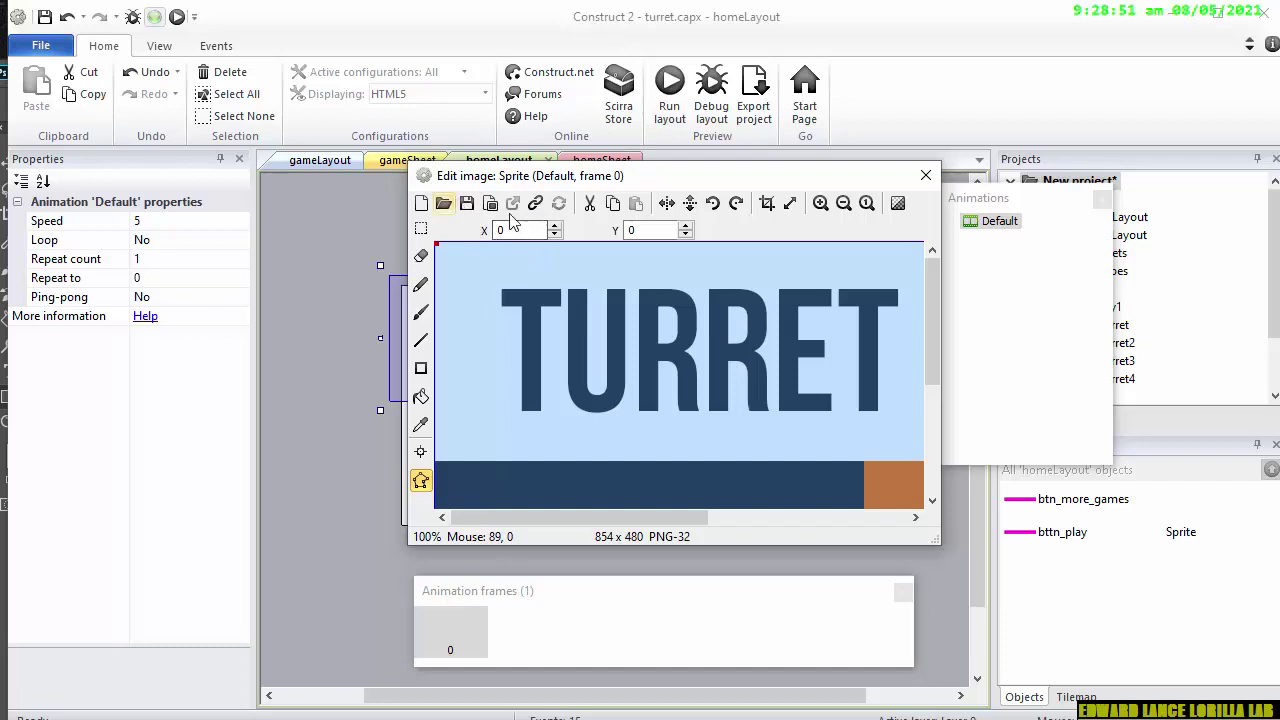
{"action": "left_click", "coordinate": [925, 175]}
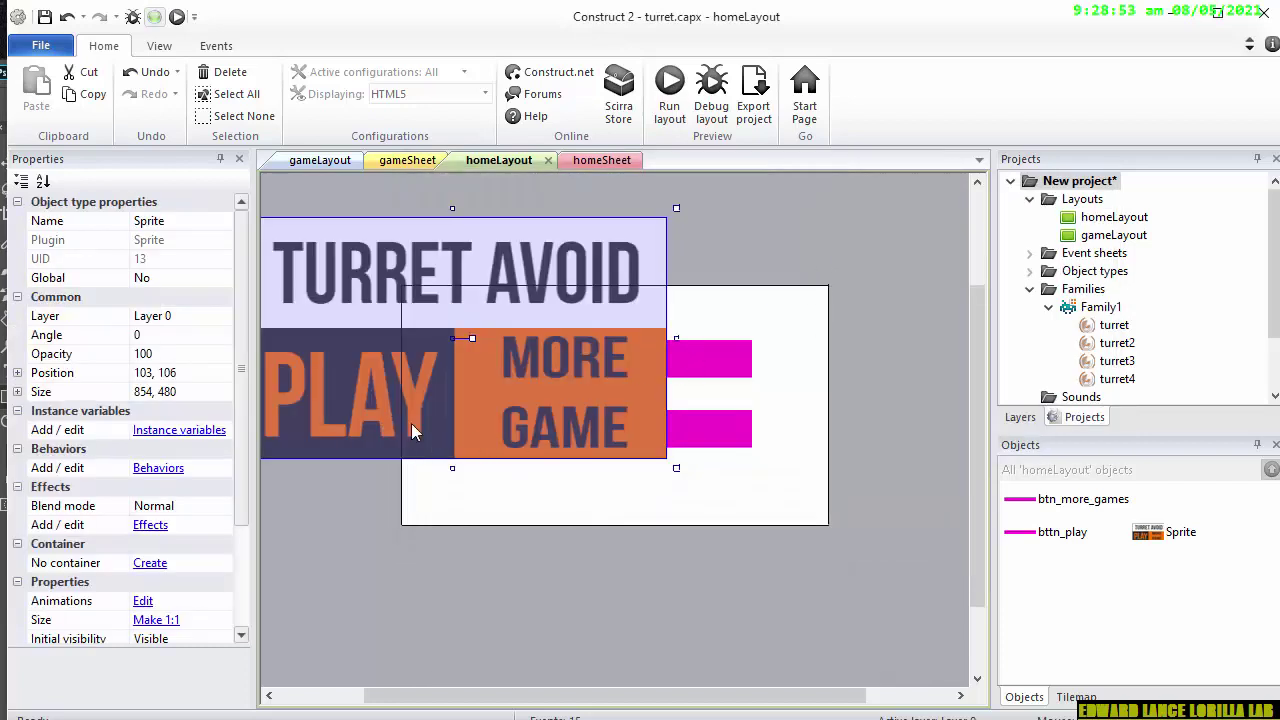
- Align the title sprite to the horizontal and vertical center of the window so it covers homeLayout
{"action": "right_click", "coordinate": [411, 423]}
{"action": "mouse_move", "coordinate": [470, 577]}
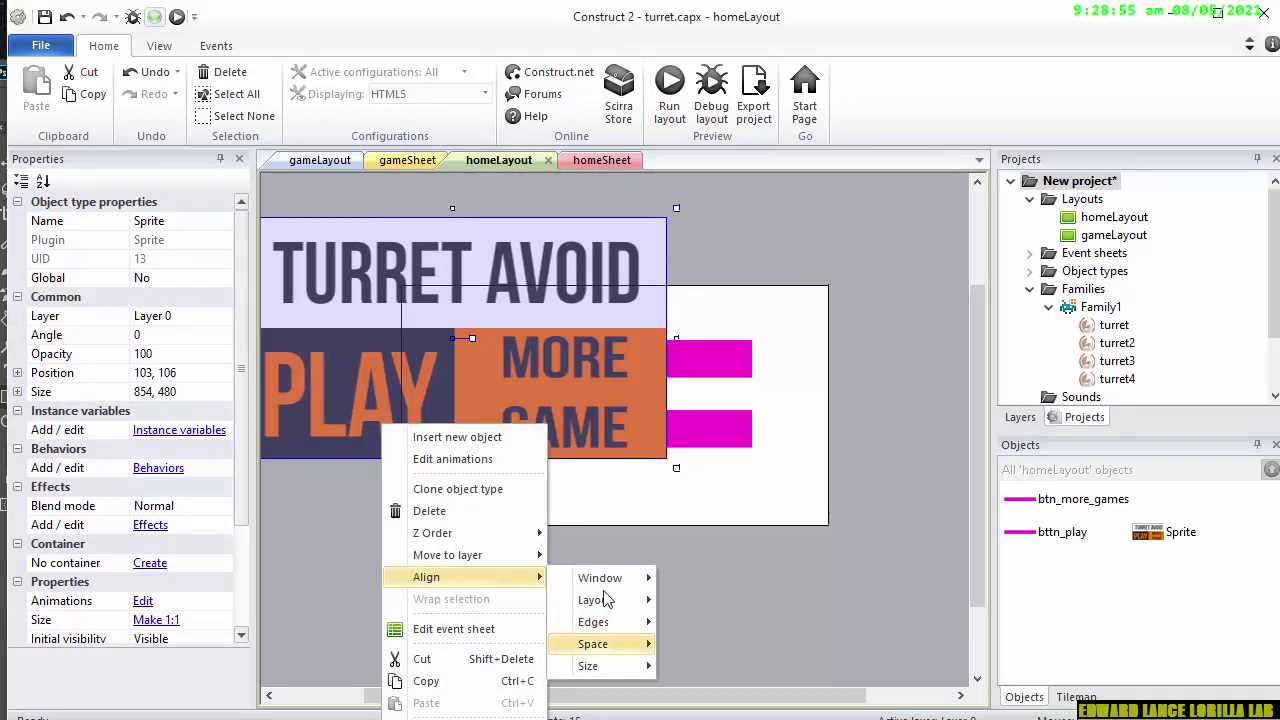
{"action": "mouse_move", "coordinate": [606, 599]}
{"action": "left_click", "coordinate": [735, 674]}
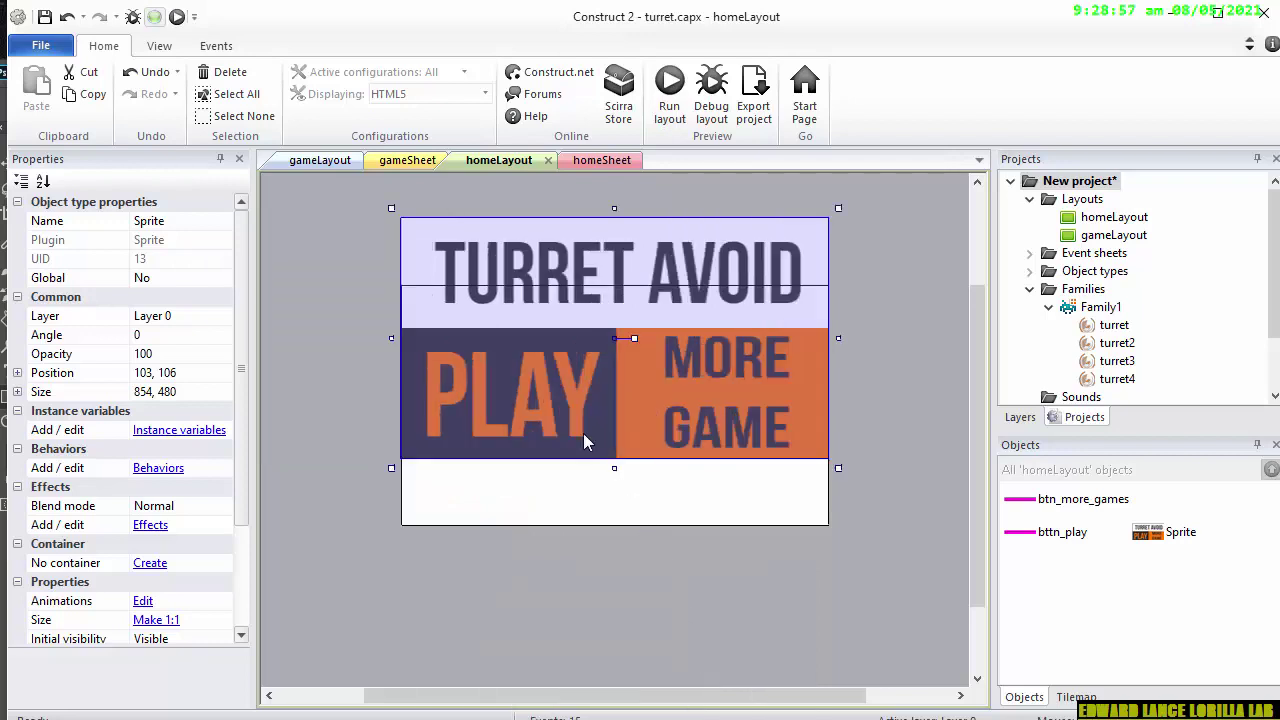
{"action": "right_click", "coordinate": [551, 410]}
{"action": "mouse_move", "coordinate": [705, 566]}
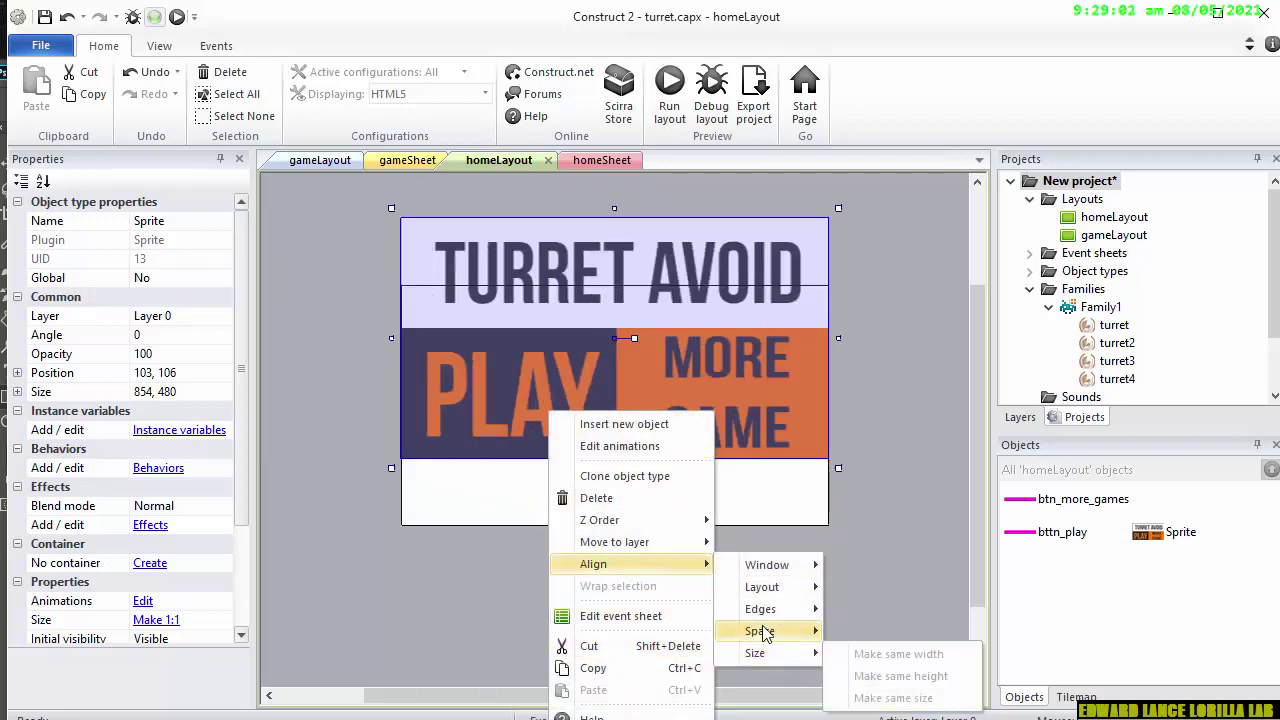
{"action": "mouse_move", "coordinate": [790, 565]}
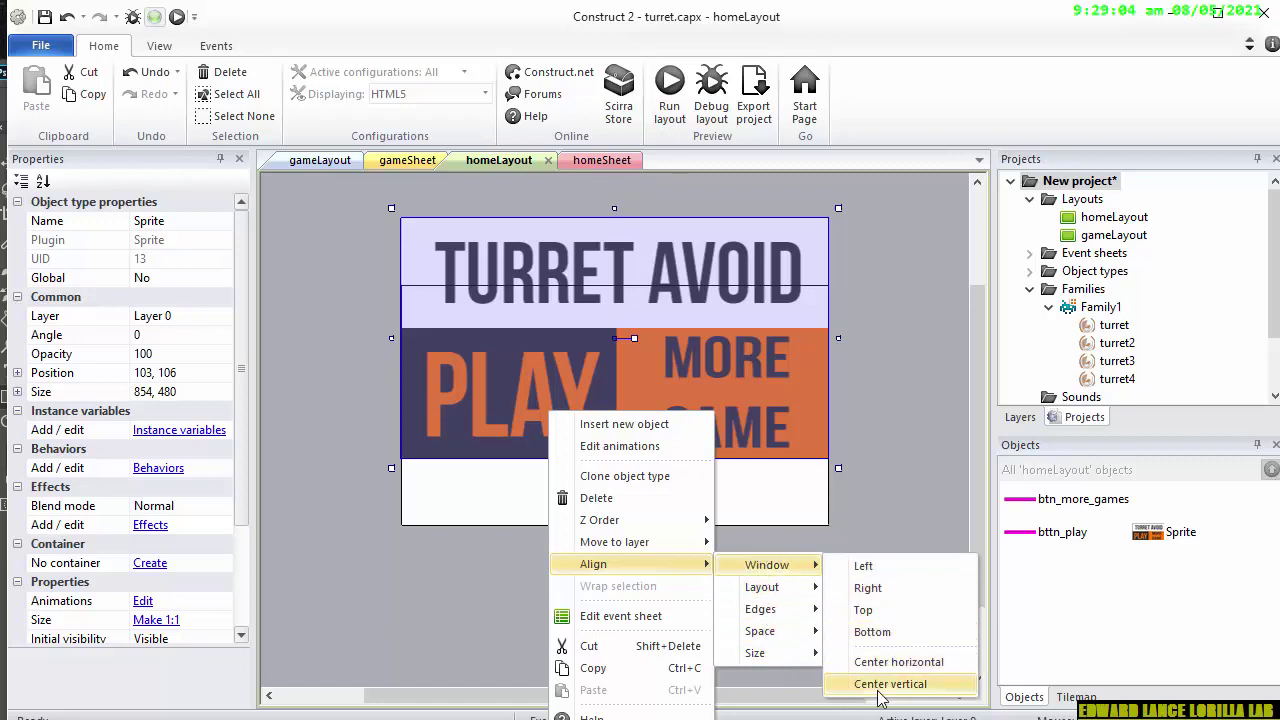
{"action": "left_click", "coordinate": [882, 686]}
- Send the title sprite to the bottom of its layer, behind the two magenta button sprites
{"action": "right_click", "coordinate": [689, 441]}
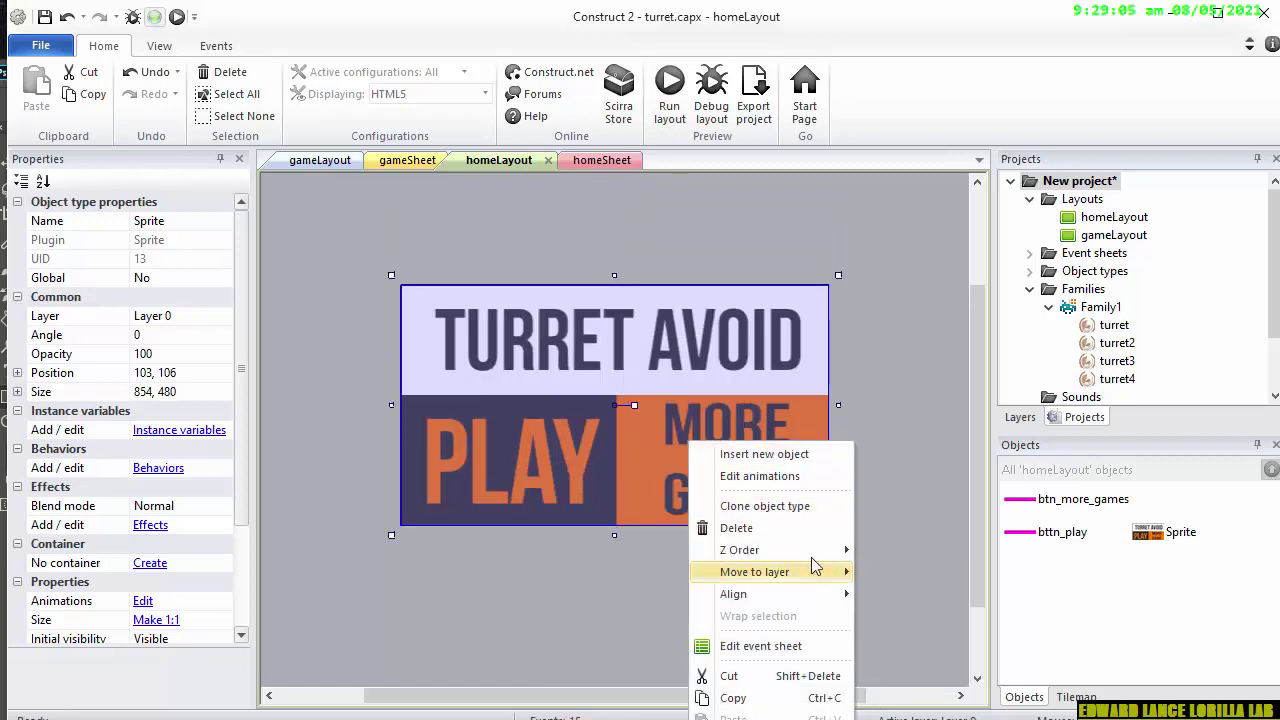
{"action": "mouse_move", "coordinate": [806, 556]}
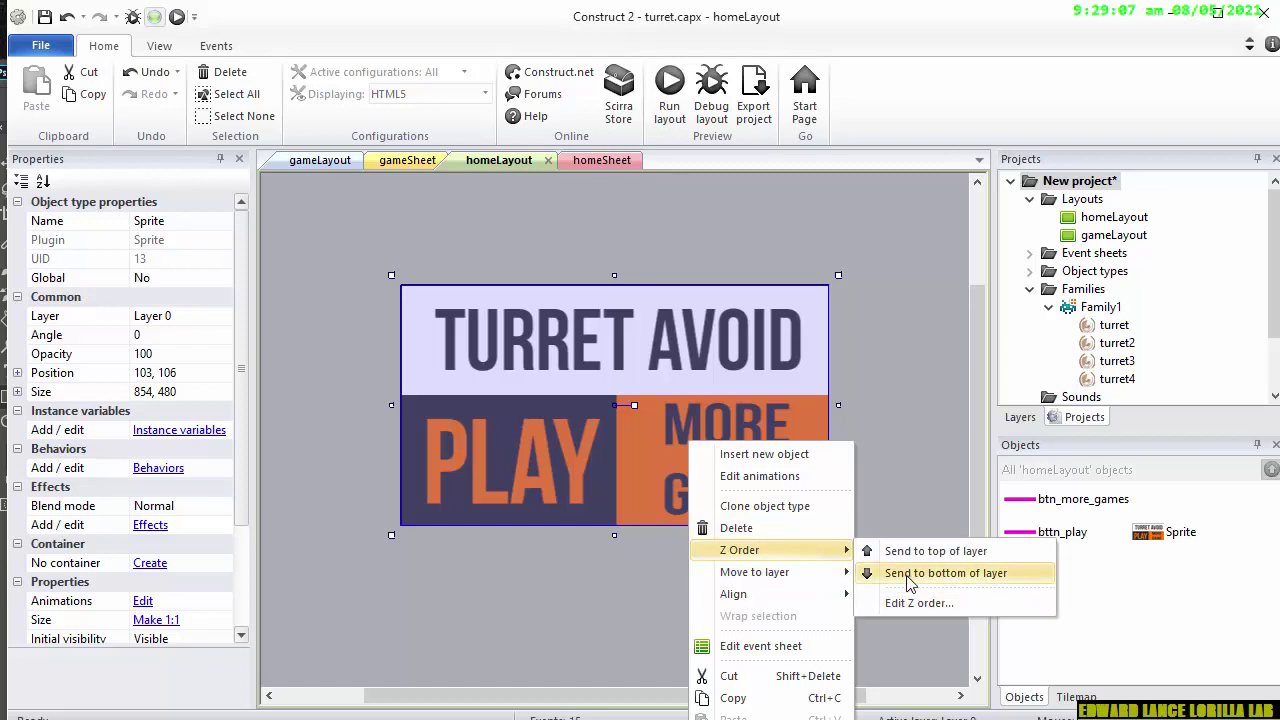
{"action": "left_click", "coordinate": [906, 575]}
{"action": "left_click", "coordinate": [603, 567]}
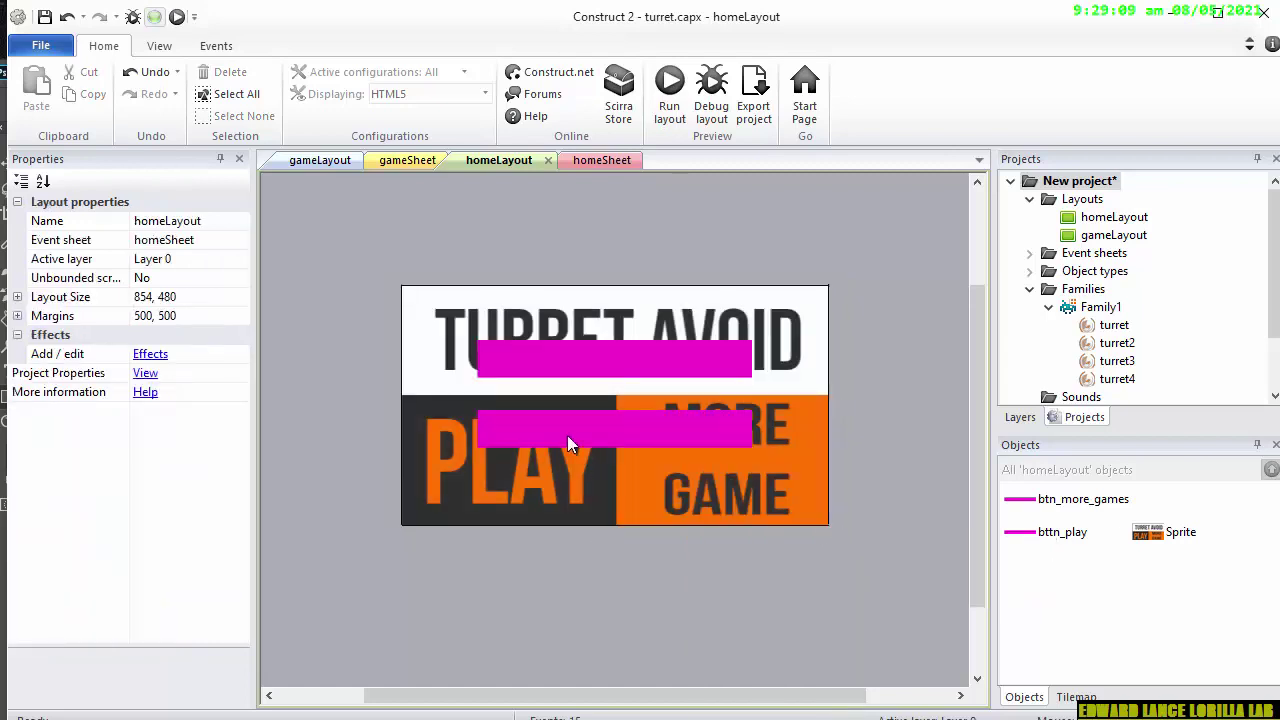
- Move btn_more_games over the MORE GAME area of the title image and resize it to about 400 x 235
{"action": "left_click_drag", "start_coordinate": [567, 435], "coordinate": [712, 424]}
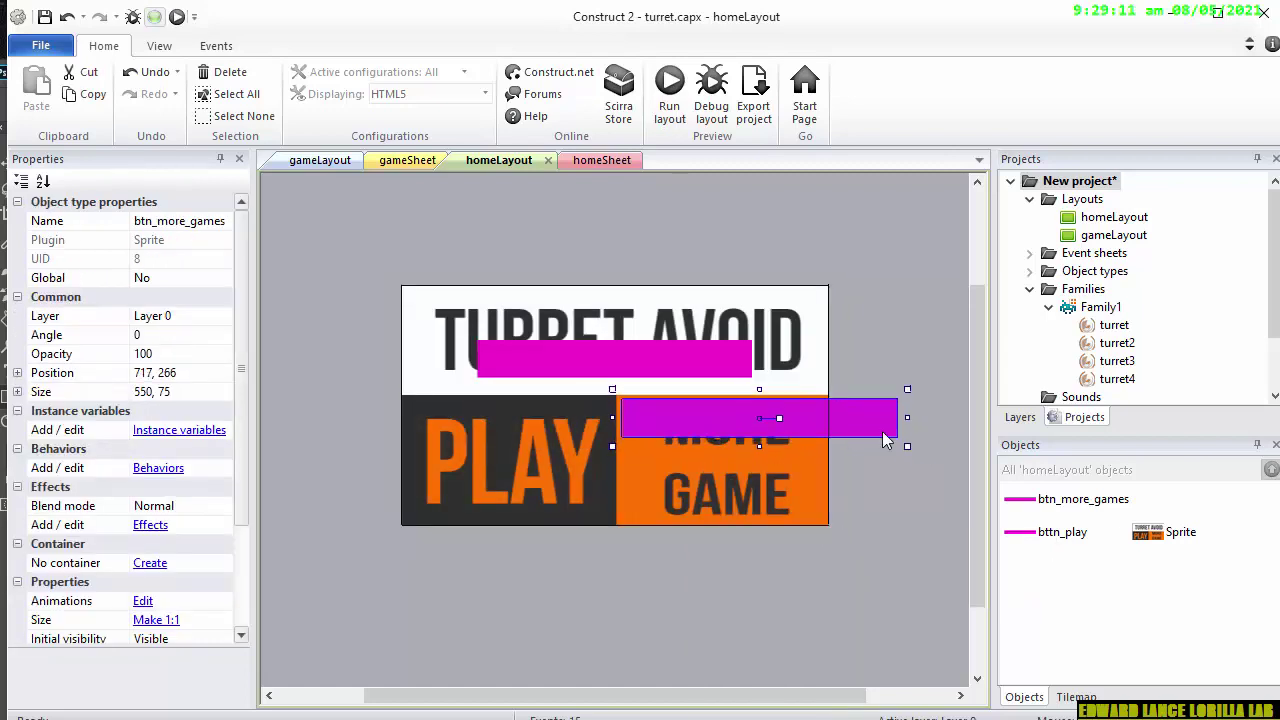
{"action": "left_click_drag", "start_coordinate": [900, 420], "coordinate": [830, 428]}
{"action": "left_click_drag", "start_coordinate": [721, 450], "coordinate": [723, 528]}
- Move bttn_play over the PLAY area of the title image and resize it to about 404 x 231
{"action": "left_click_drag", "start_coordinate": [605, 378], "coordinate": [515, 427]}
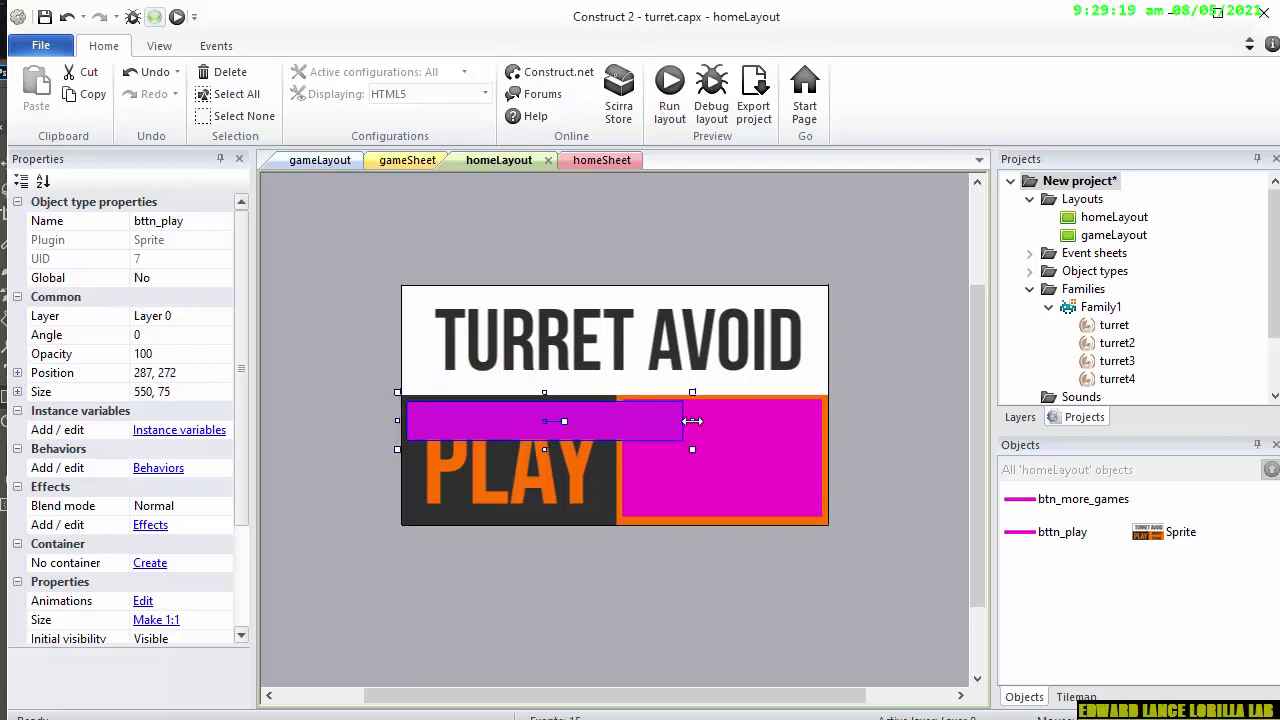
{"action": "left_click_drag", "start_coordinate": [693, 428], "coordinate": [619, 438]}
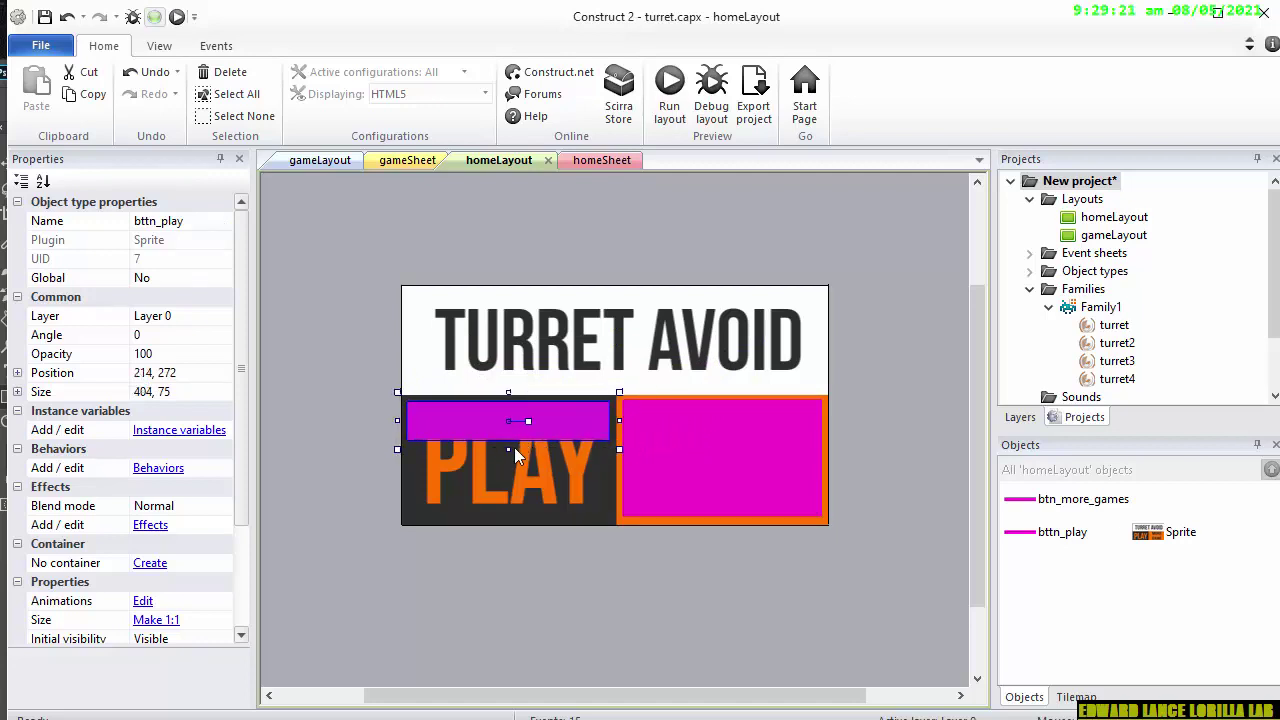
{"action": "left_click_drag", "start_coordinate": [513, 451], "coordinate": [512, 530]}
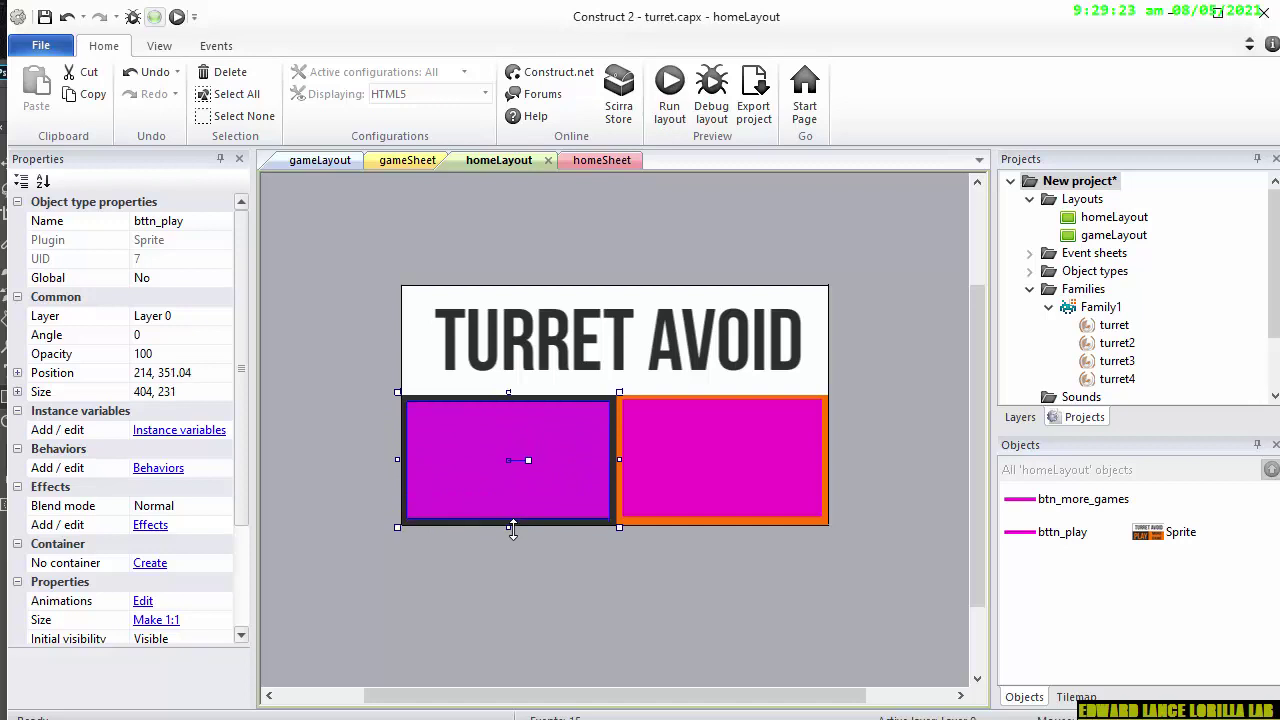
- Set the opacity of the bttn_play sprite to 0
{"action": "right_click", "coordinate": [664, 474]}
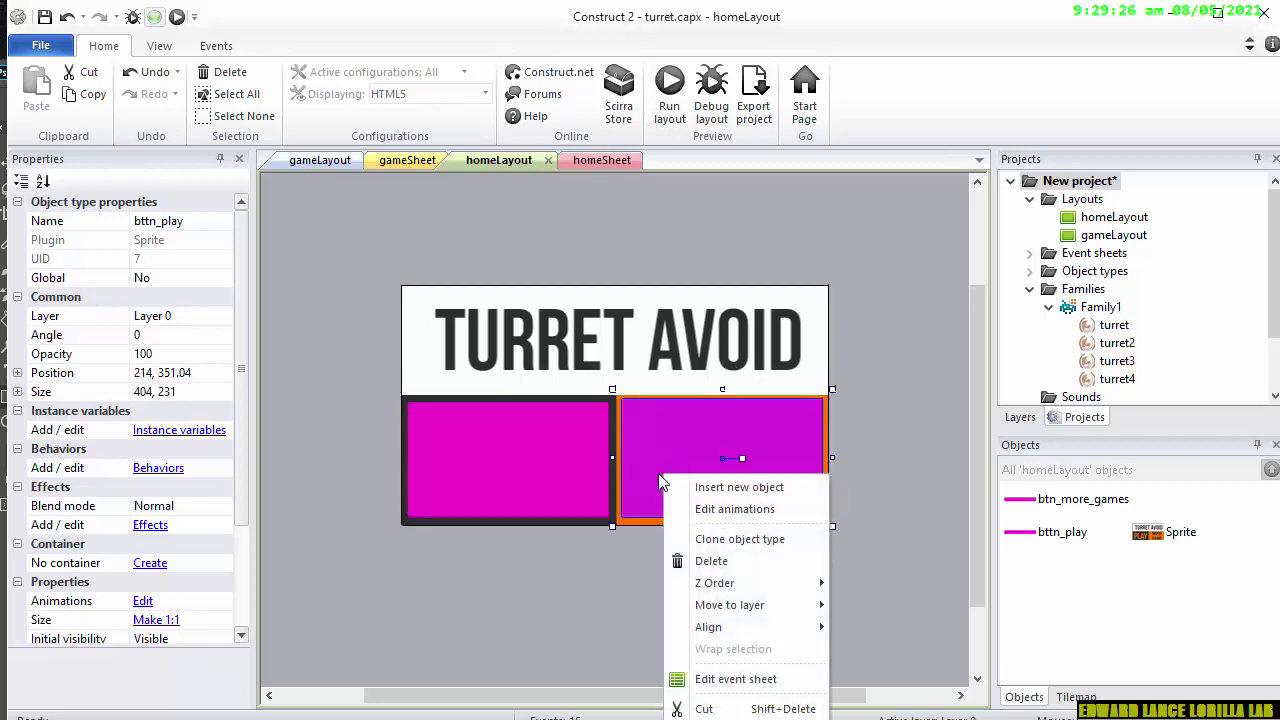
{"action": "left_click", "coordinate": [140, 335]}
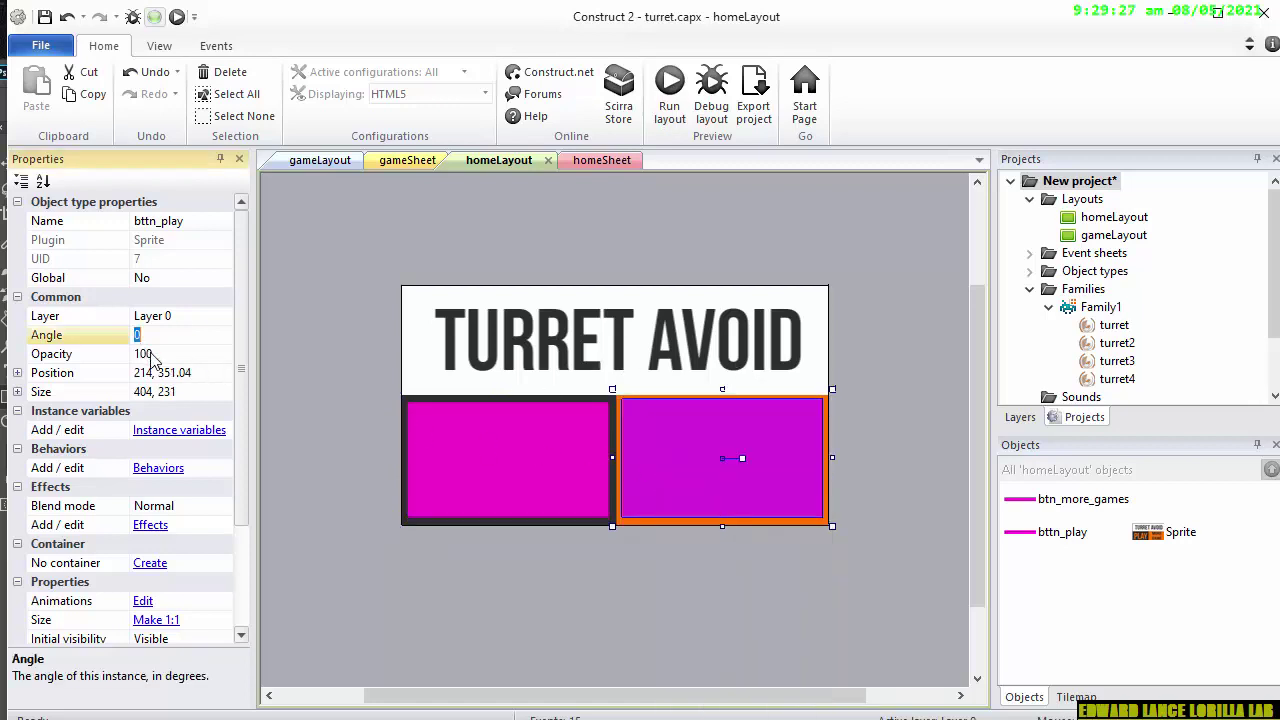
{"action": "left_click", "coordinate": [145, 354]}
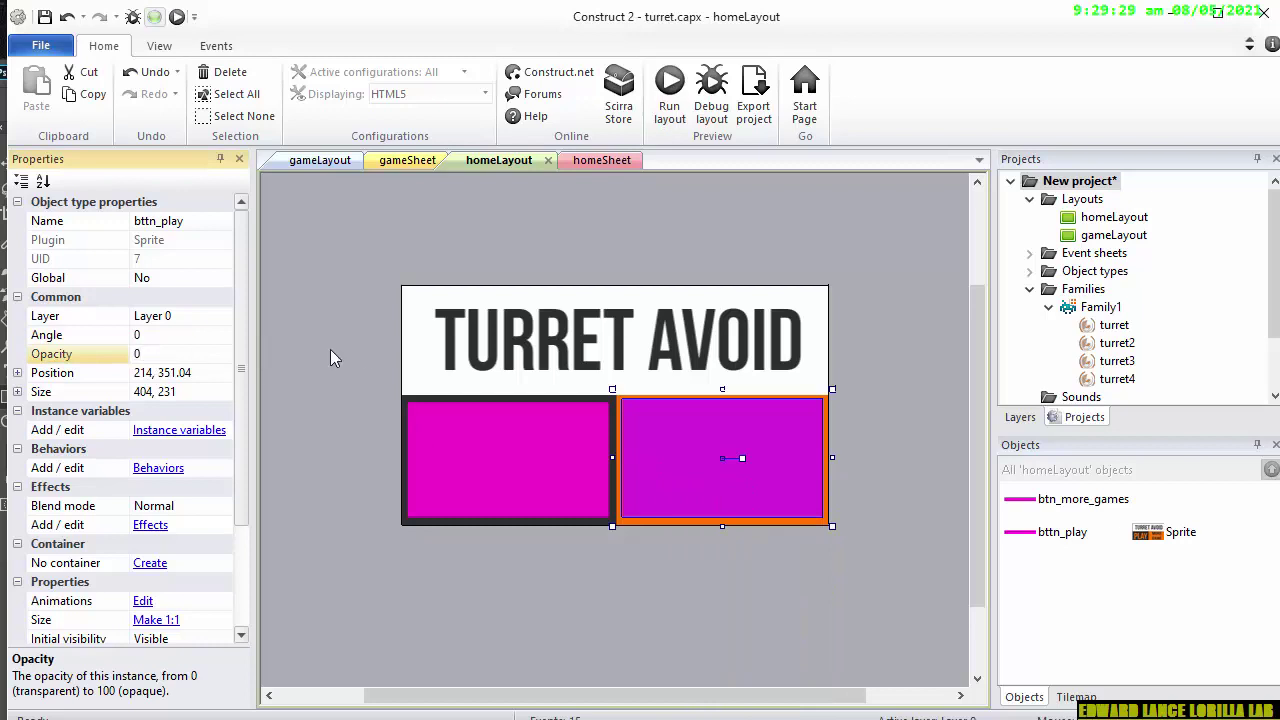
{"action": "left_click", "coordinate": [513, 484]}
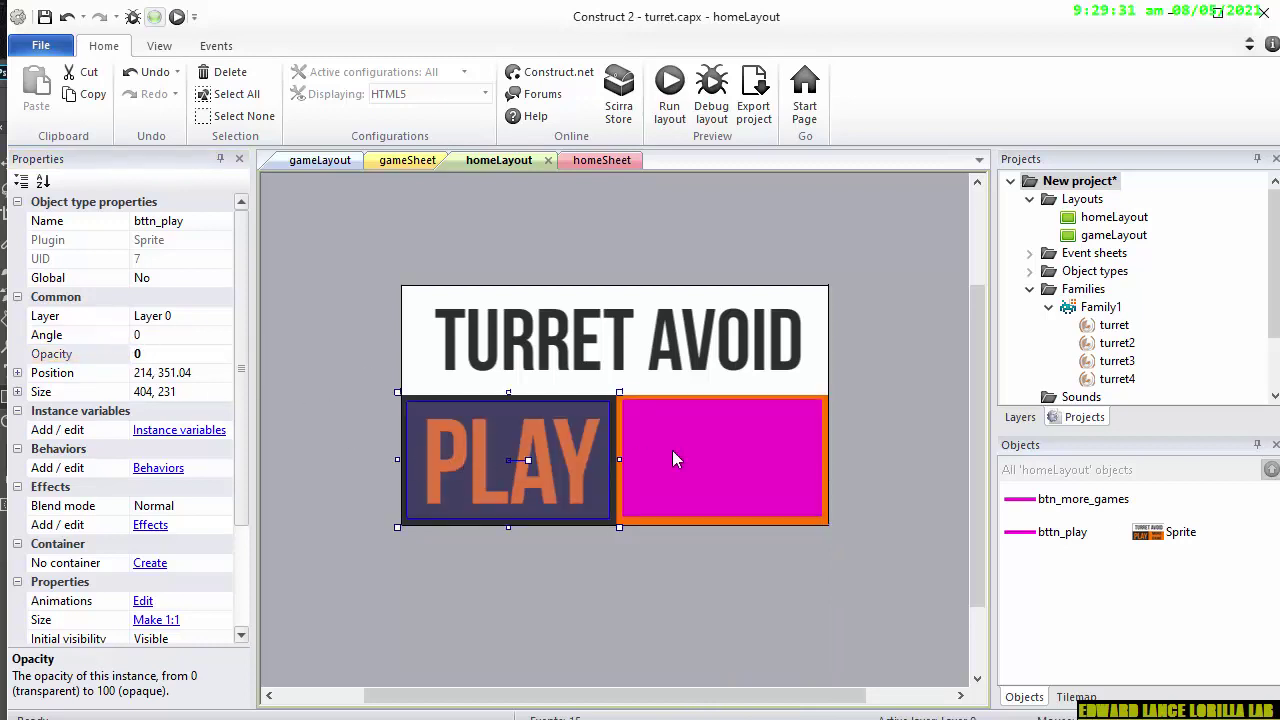
- Set the opacity of the btn_more_games sprite to 0
{"action": "left_click", "coordinate": [641, 458]}
{"action": "left_click", "coordinate": [150, 355]}
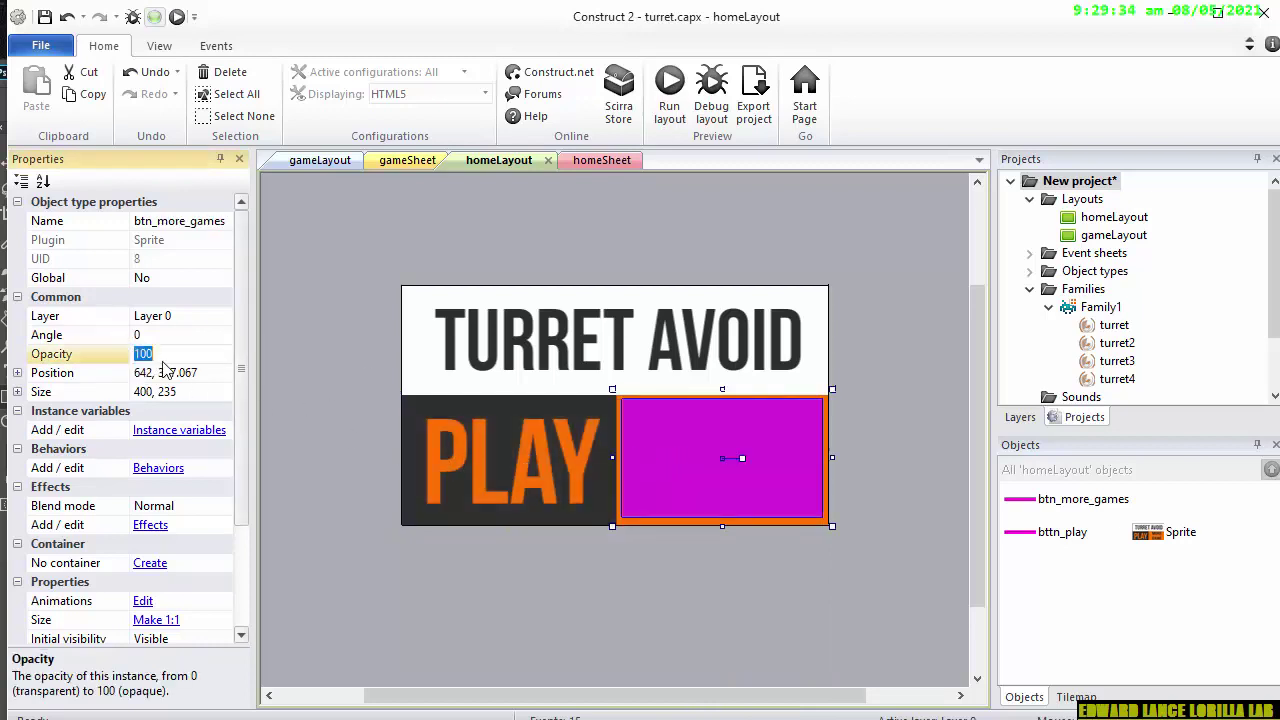
{"action": "type", "text": "0"}
{"action": "key", "text": "Return"}
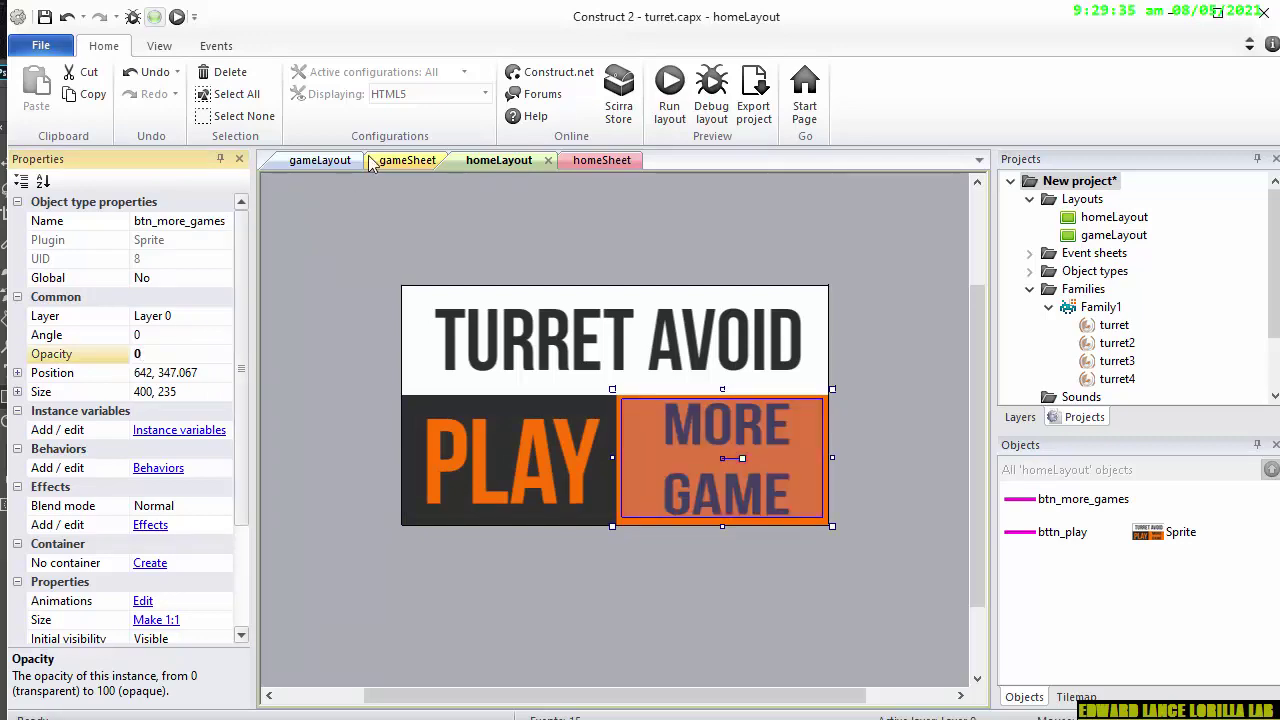
- Preview the layout in the browser, start the game with PLAY, test moving the player, and close the preview
{"action": "left_click", "coordinate": [672, 95]}
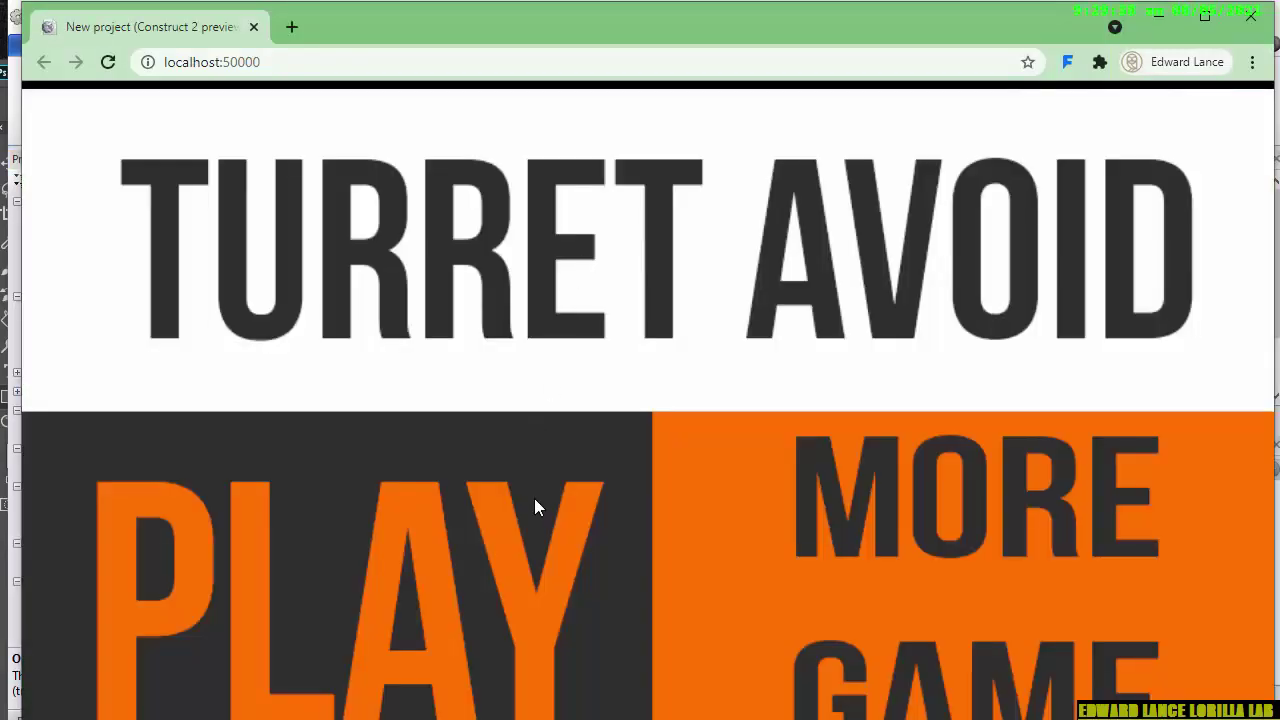
{"action": "left_click", "coordinate": [395, 612]}
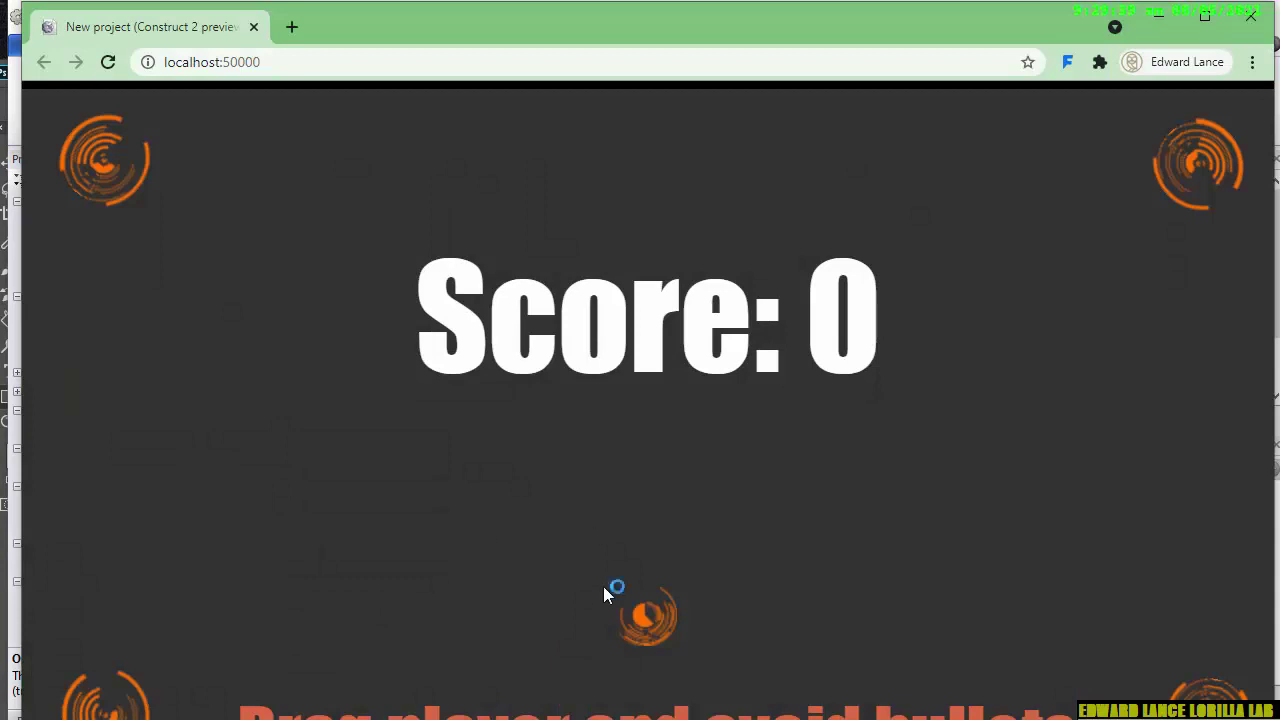
{"action": "left_click_drag", "start_coordinate": [604, 589], "coordinate": [751, 646]}
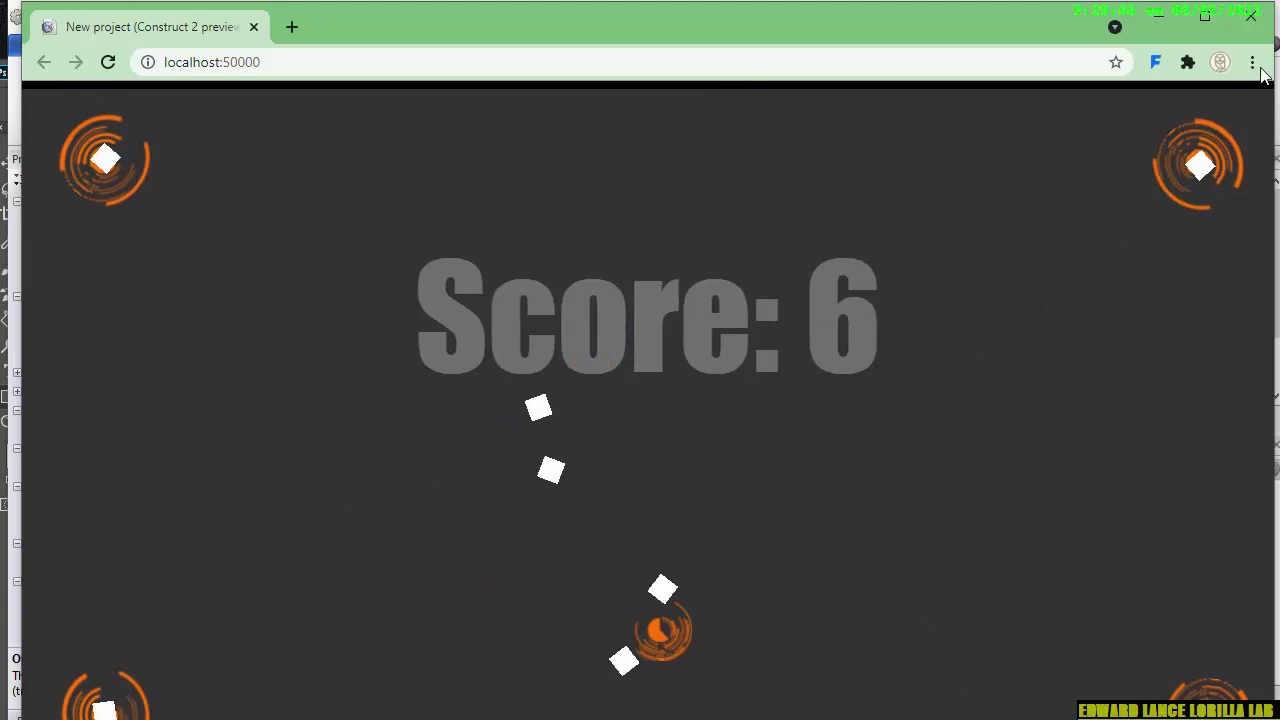
{"action": "left_click", "coordinate": [1250, 16]}
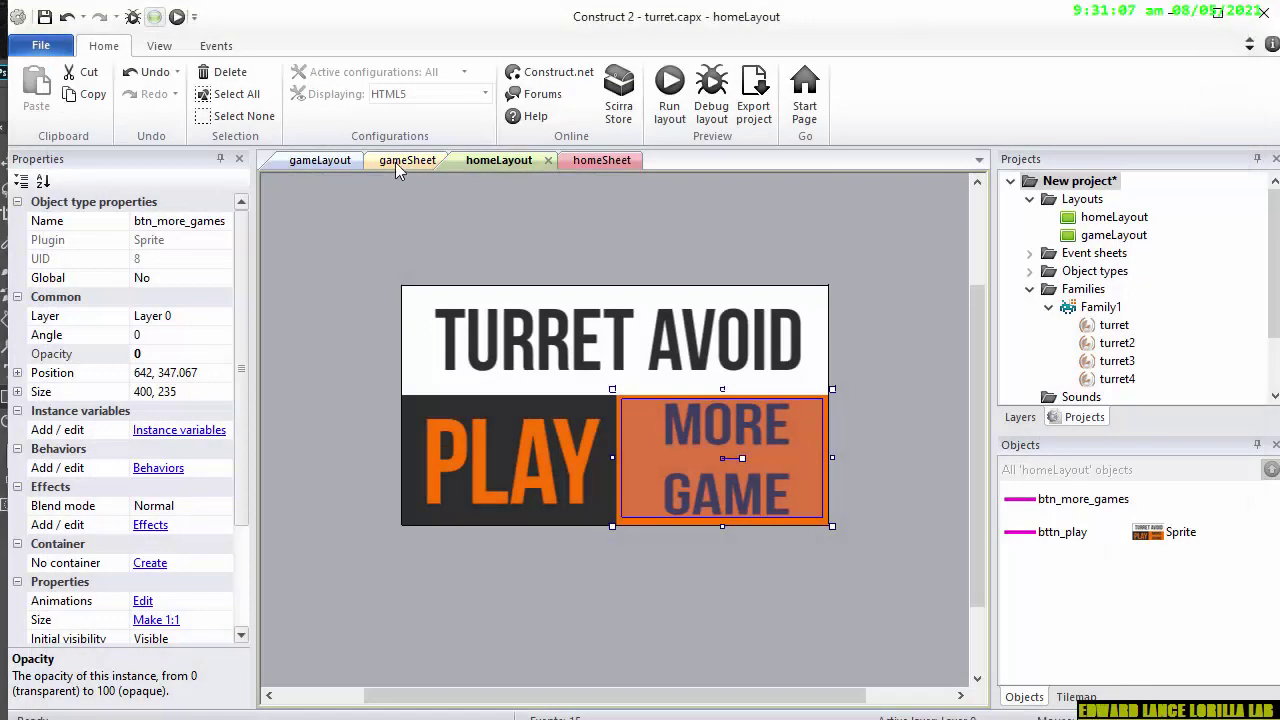
- Add a System "Every tick" event at the end of gameSheet
{"action": "left_click", "coordinate": [397, 162]}
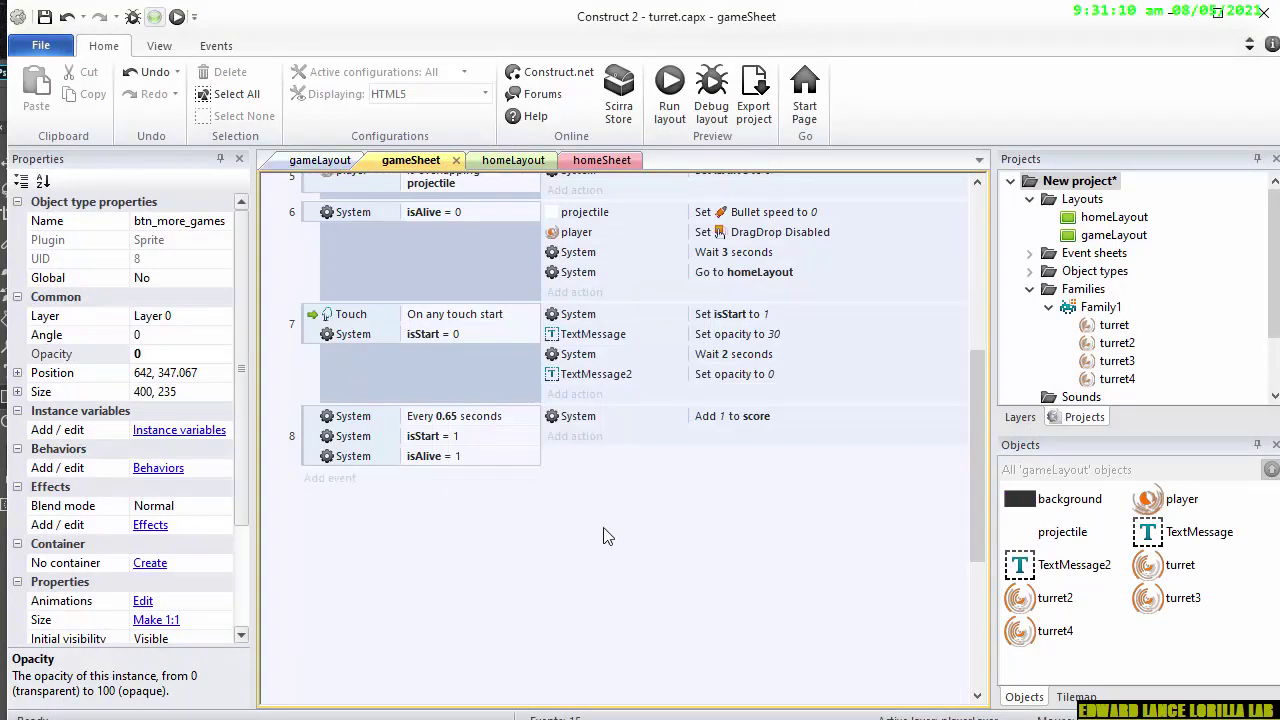
{"action": "left_click", "coordinate": [345, 488]}
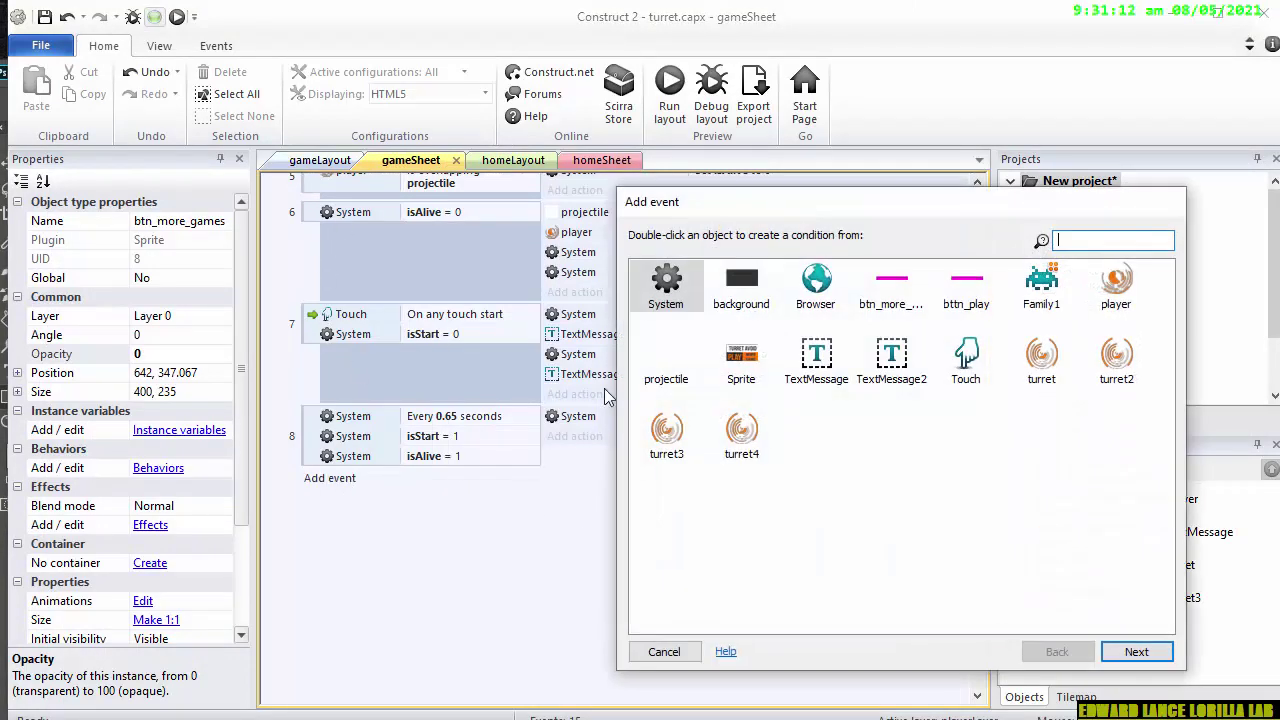
{"action": "double_click", "coordinate": [680, 285]}
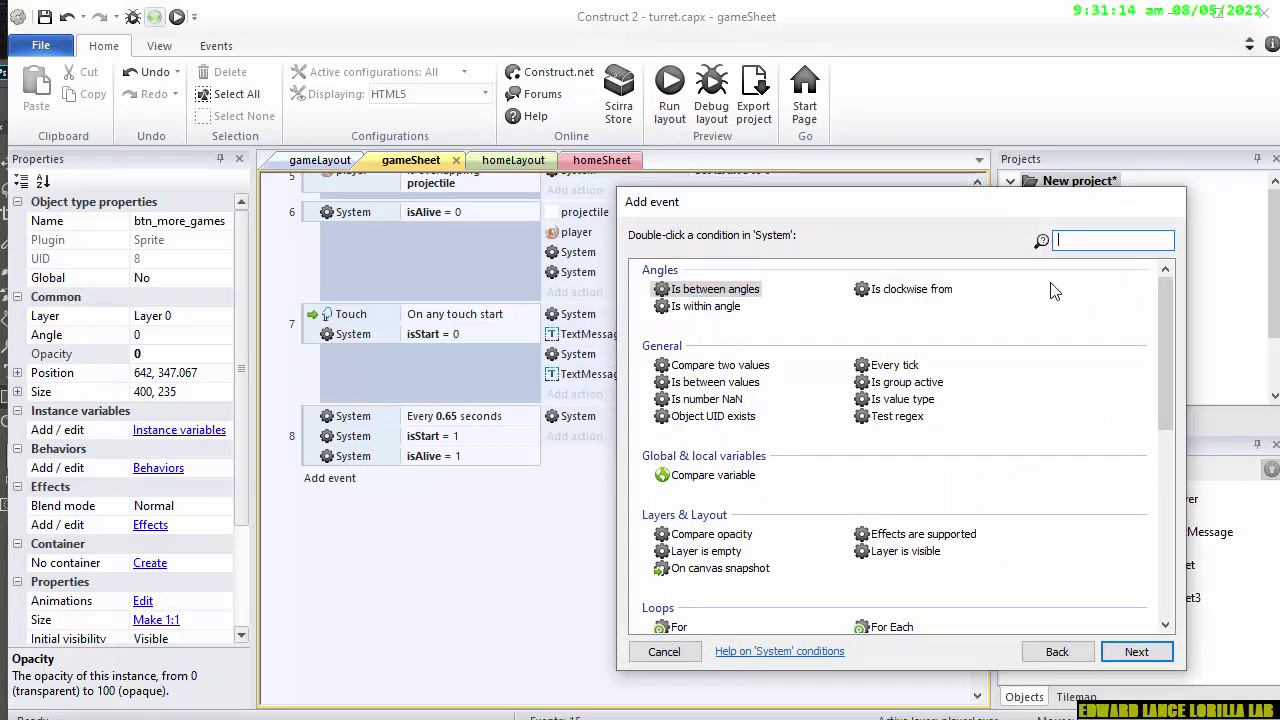
{"action": "type", "text": "ever"}
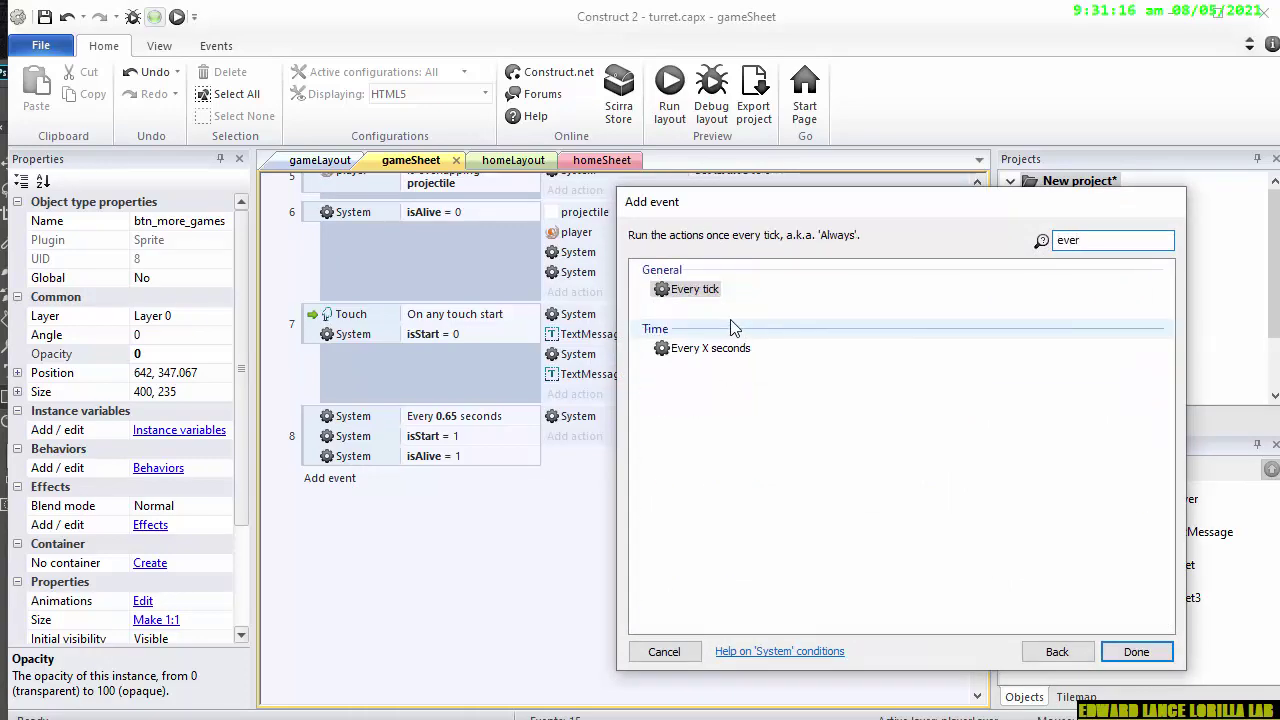
{"action": "double_click", "coordinate": [686, 292]}
- Add an action to the Every tick event that rotates Family1 clockwise by 1 degree
{"action": "left_click", "coordinate": [575, 480]}
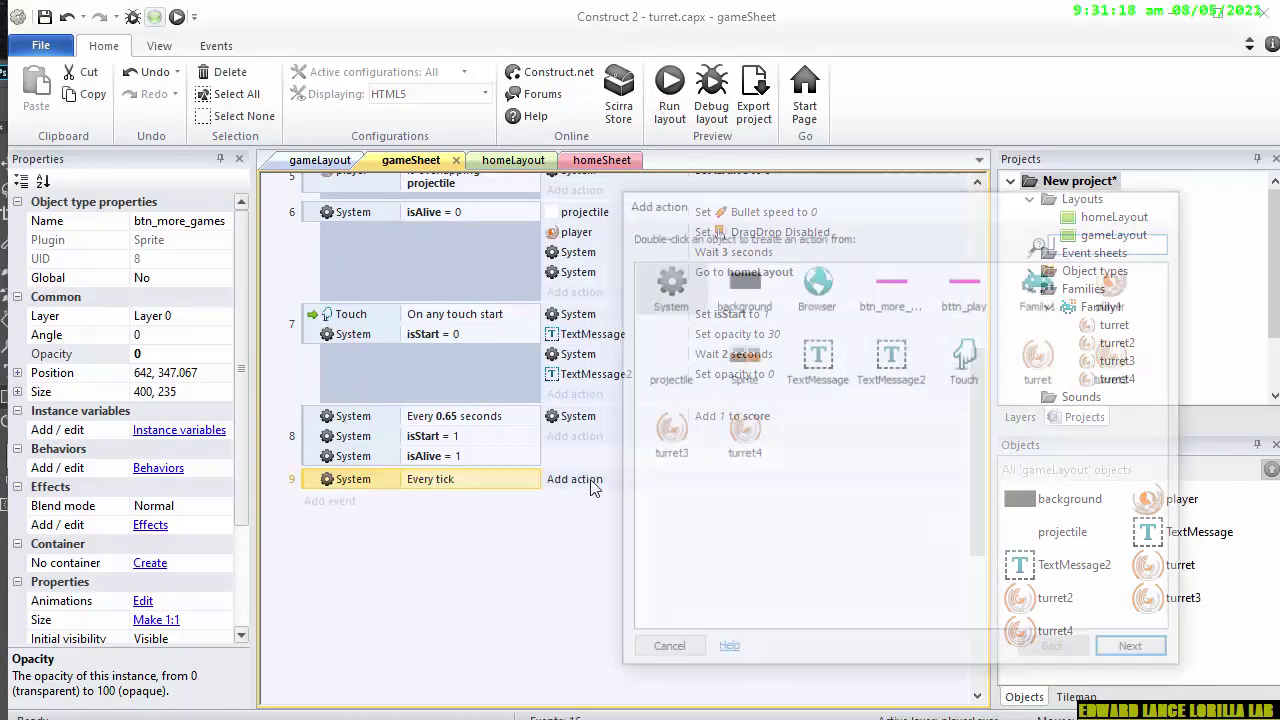
{"action": "left_click", "coordinate": [1058, 370]}
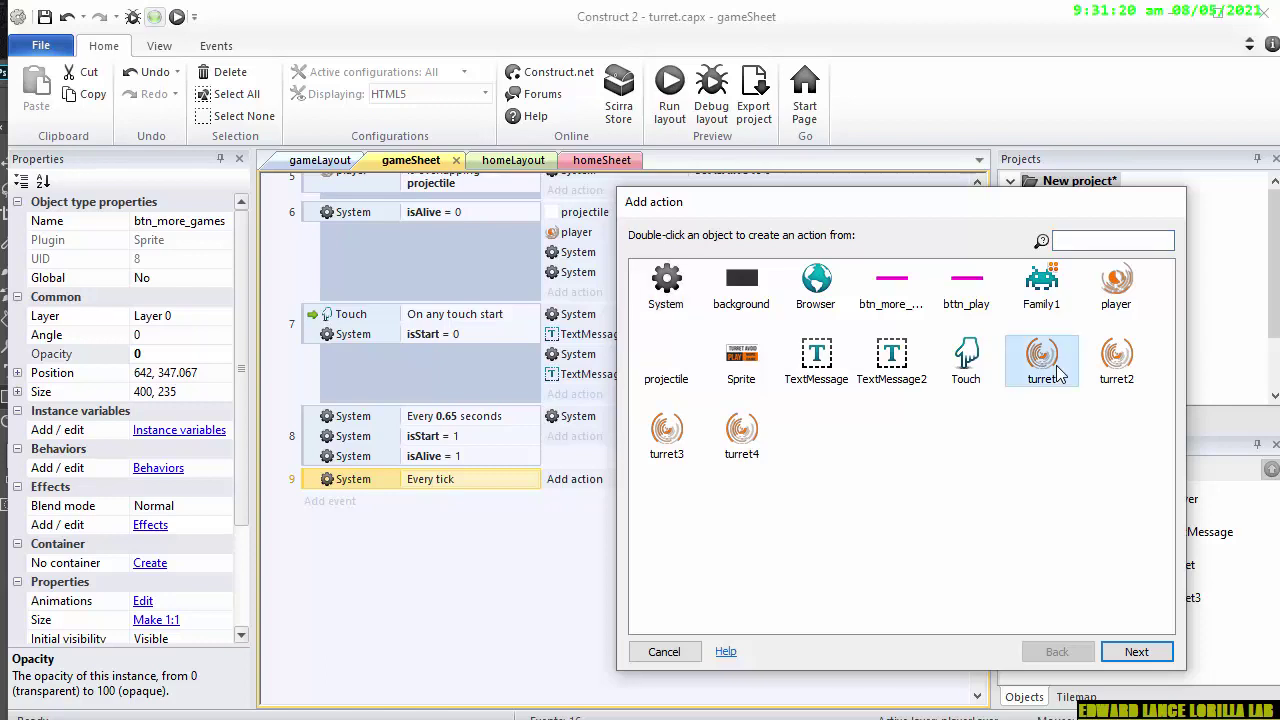
{"action": "double_click", "coordinate": [1041, 282]}
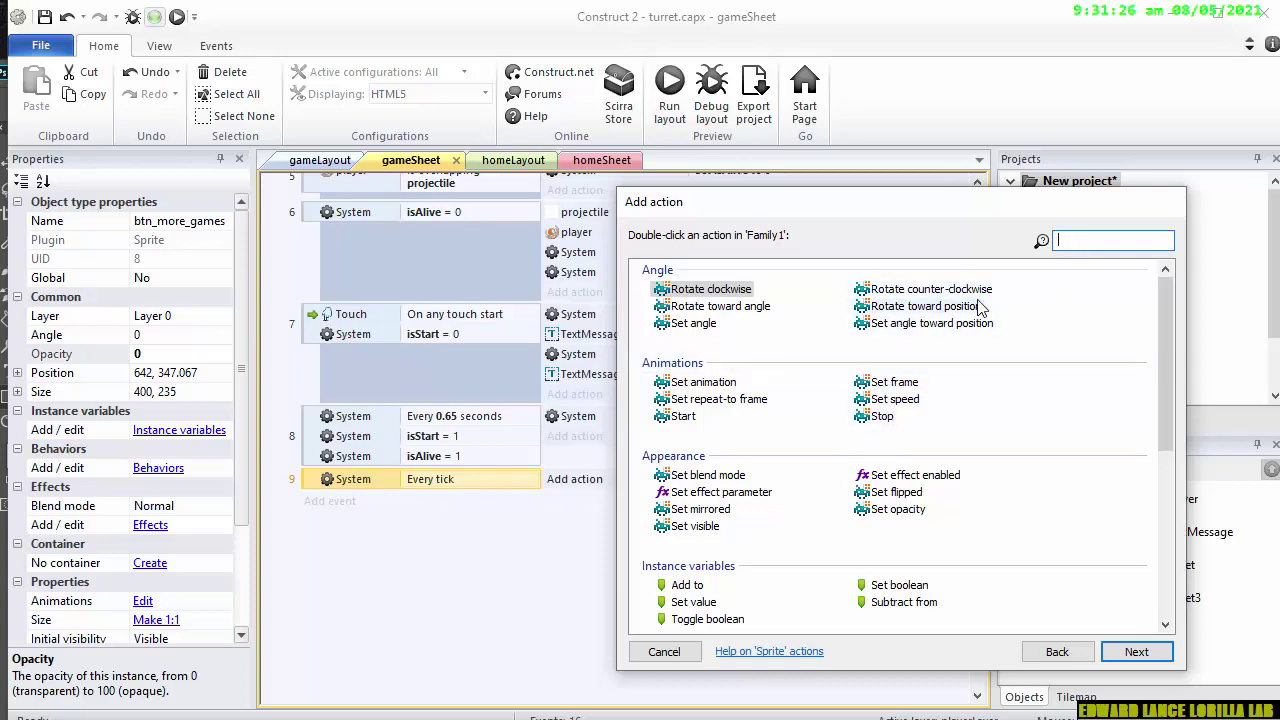
{"action": "double_click", "coordinate": [729, 295]}
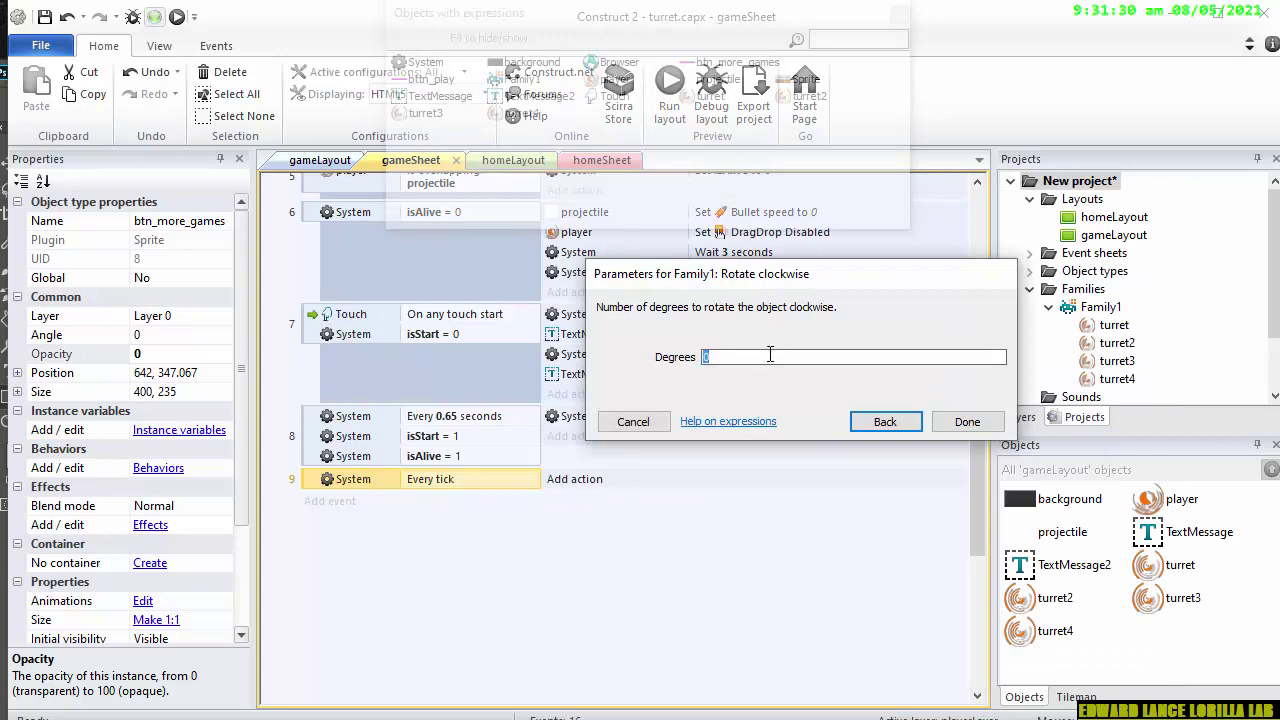
{"action": "left_click", "coordinate": [965, 421]}
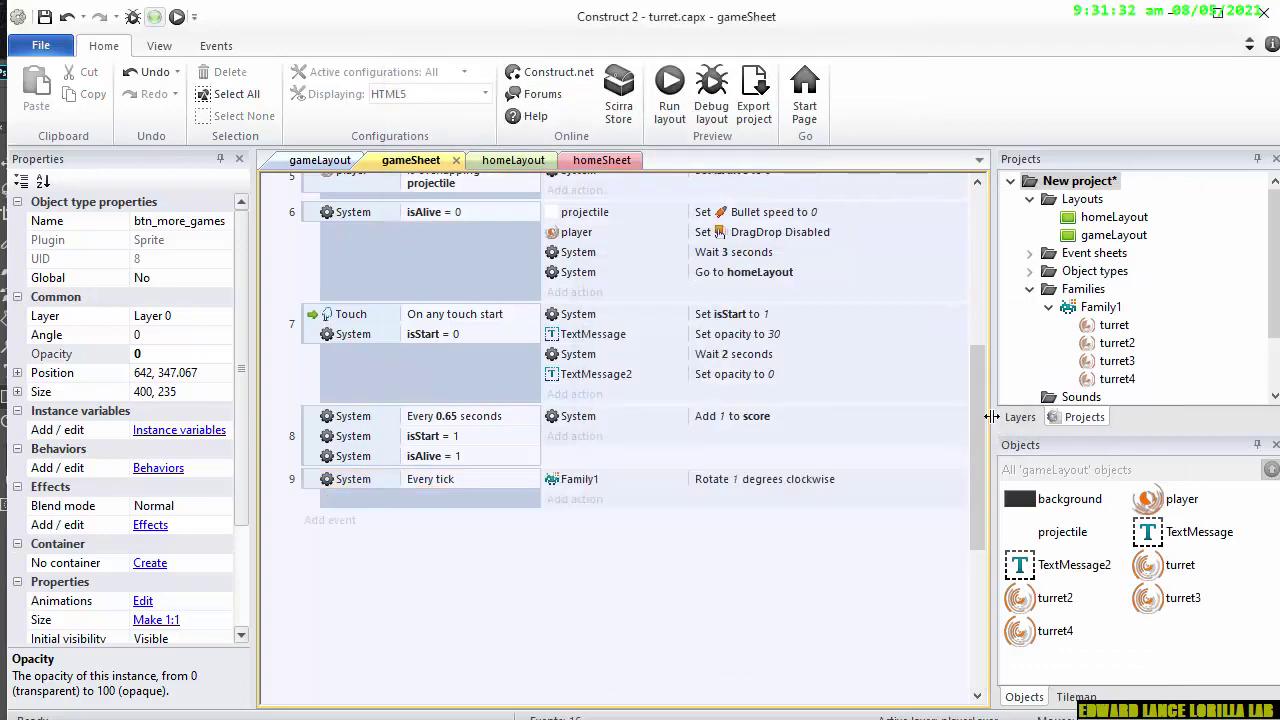
- Preview the game in the browser, start it with PLAY, move the player around while checking the turrets' rotation, and close the preview
{"action": "left_click", "coordinate": [669, 100]}
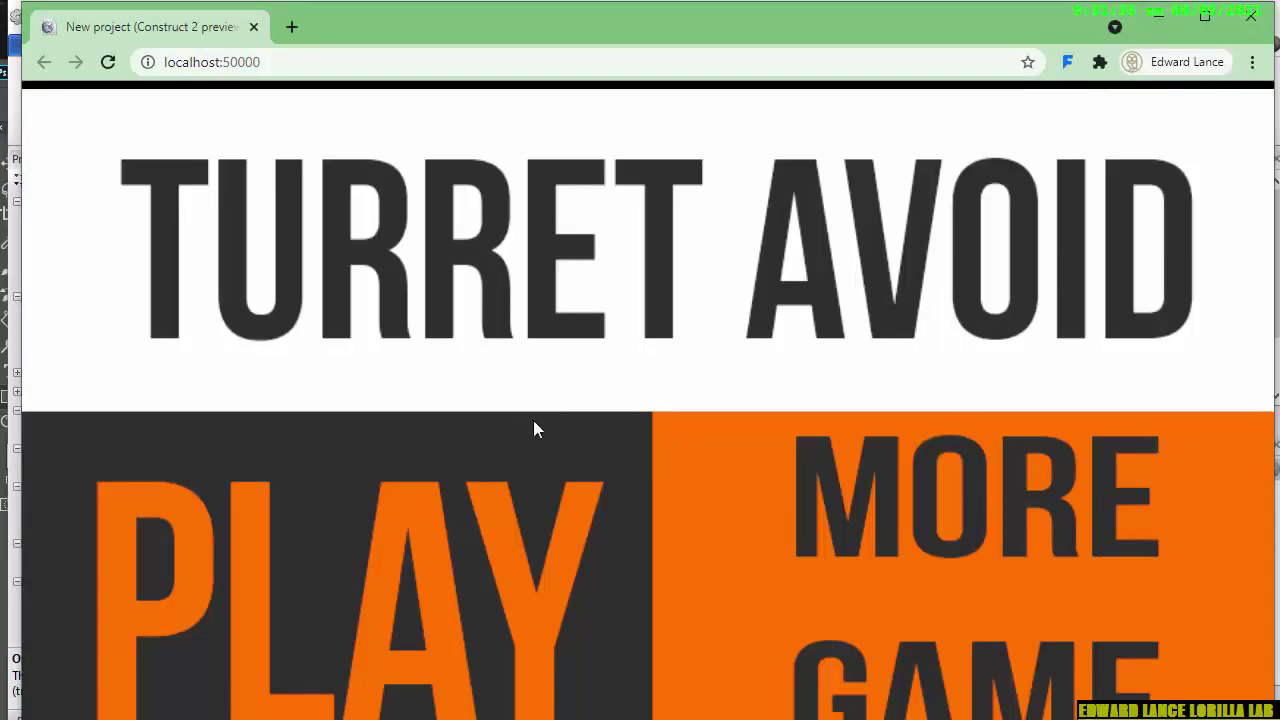
{"action": "left_click", "coordinate": [493, 530]}
{"action": "left_click_drag", "start_coordinate": [658, 626], "coordinate": [535, 315]}
{"action": "left_click_drag", "start_coordinate": [597, 462], "coordinate": [651, 524]}
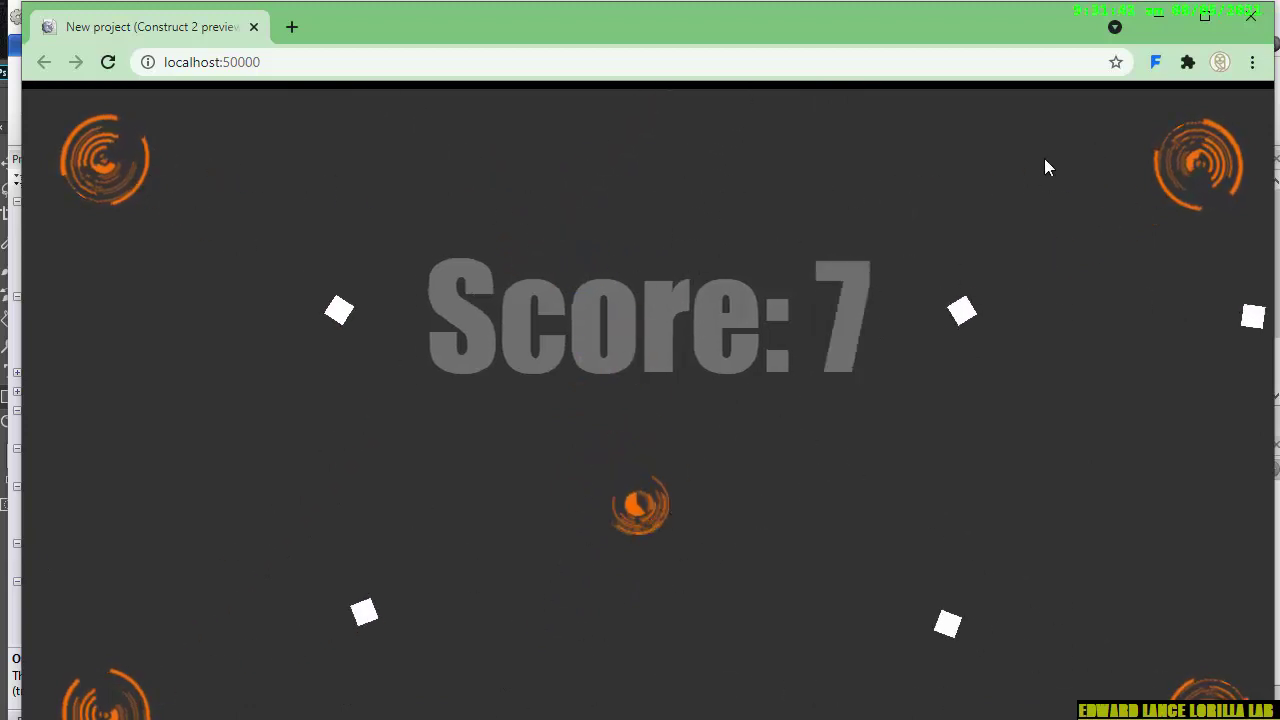
{"action": "left_click", "coordinate": [1262, 14]}
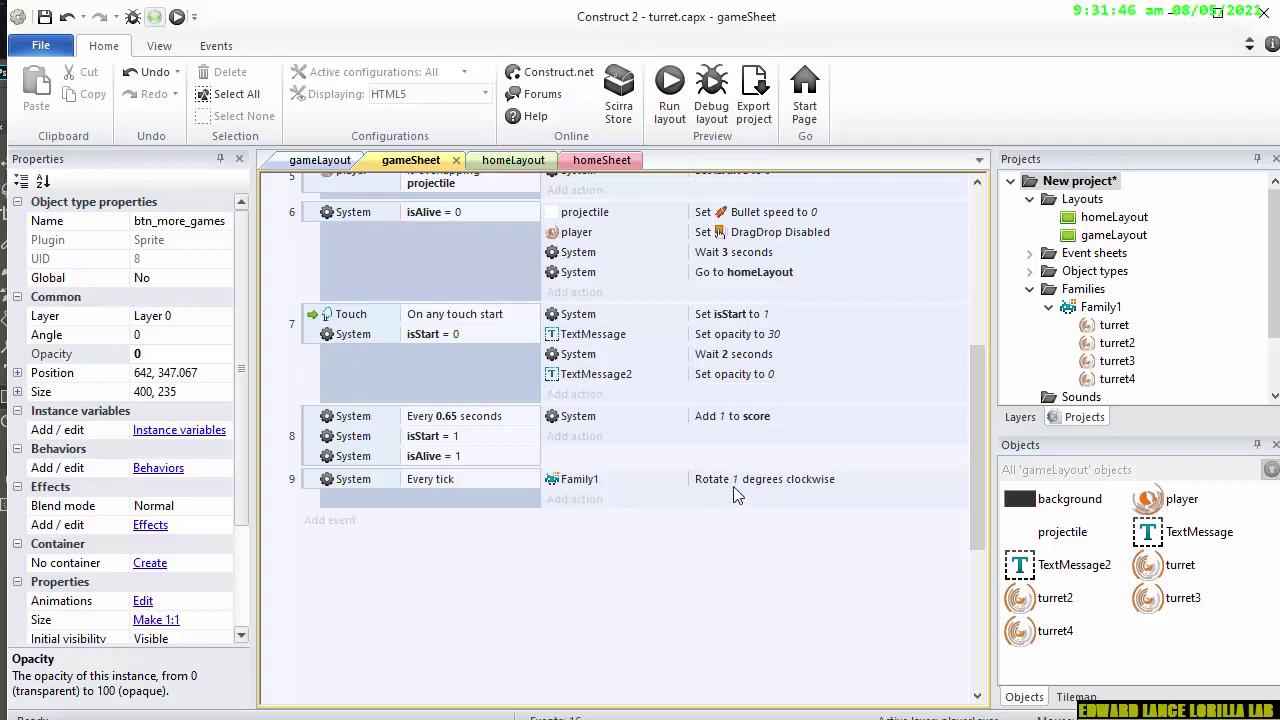
- Delete the Every tick condition and the Family1 rotation action from event 9
{"action": "left_click", "coordinate": [483, 483]}
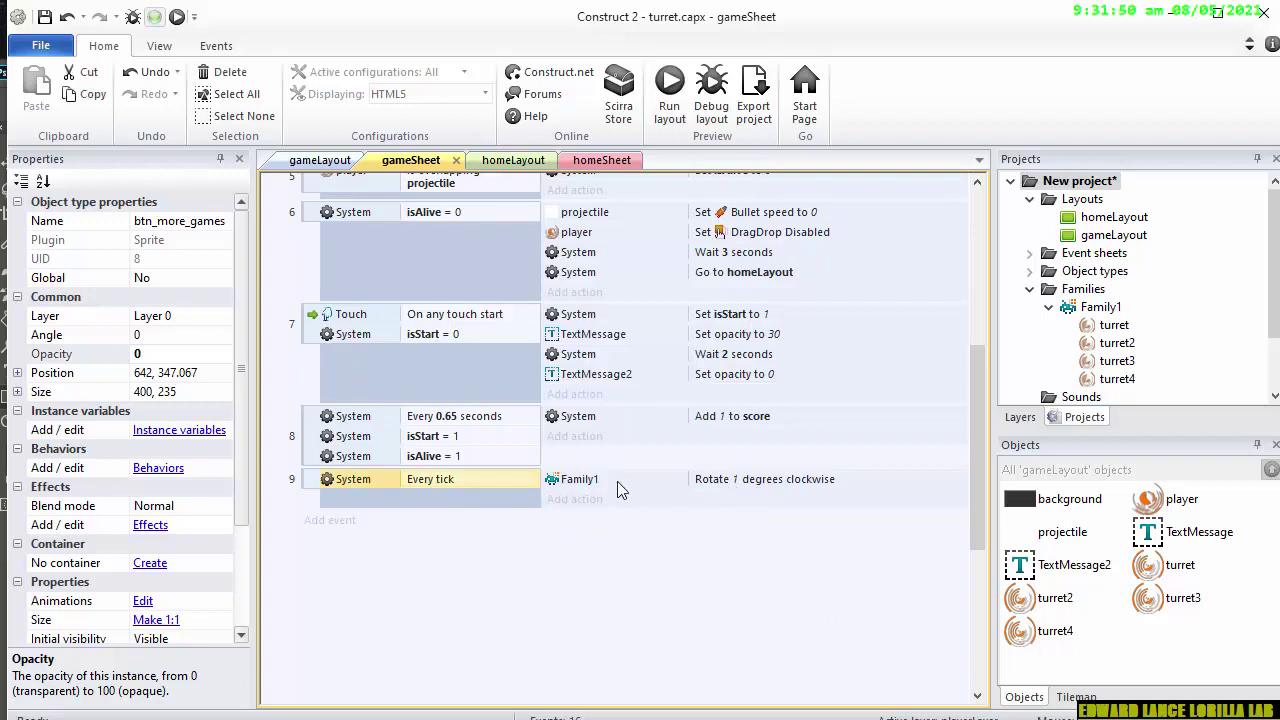
{"action": "key", "text": "Delete"}
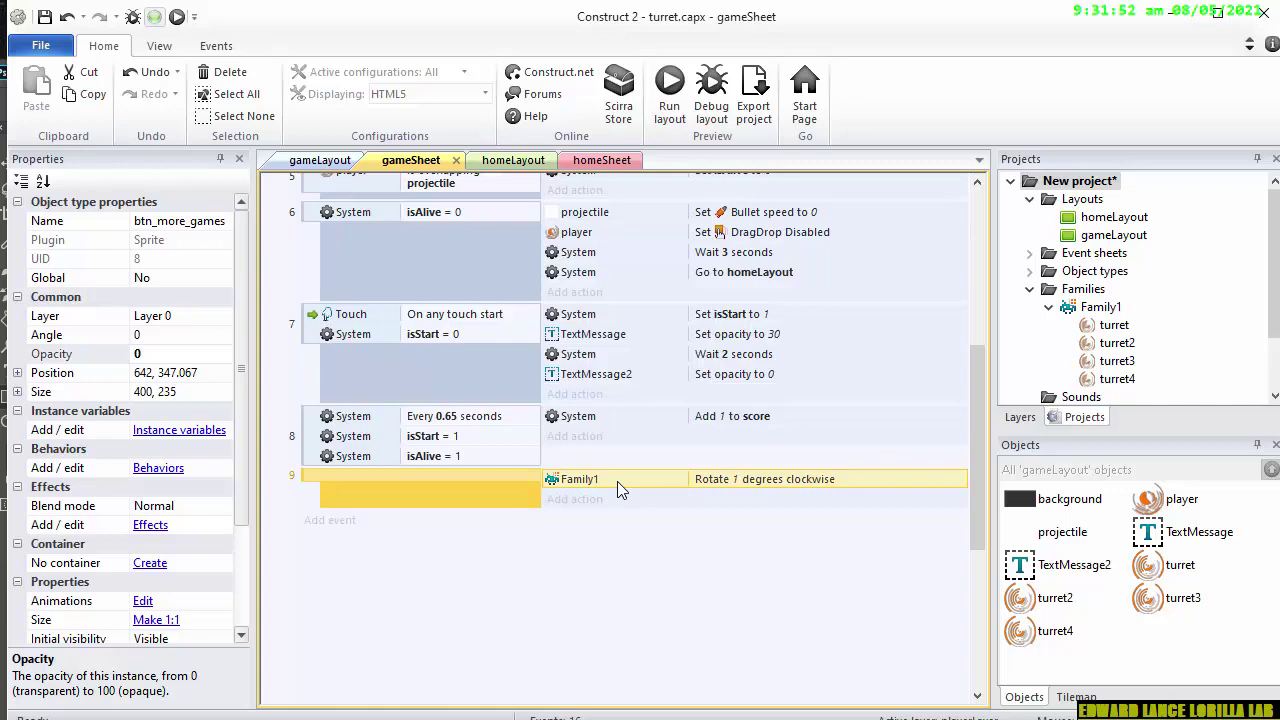
{"action": "double_click", "coordinate": [470, 476]}
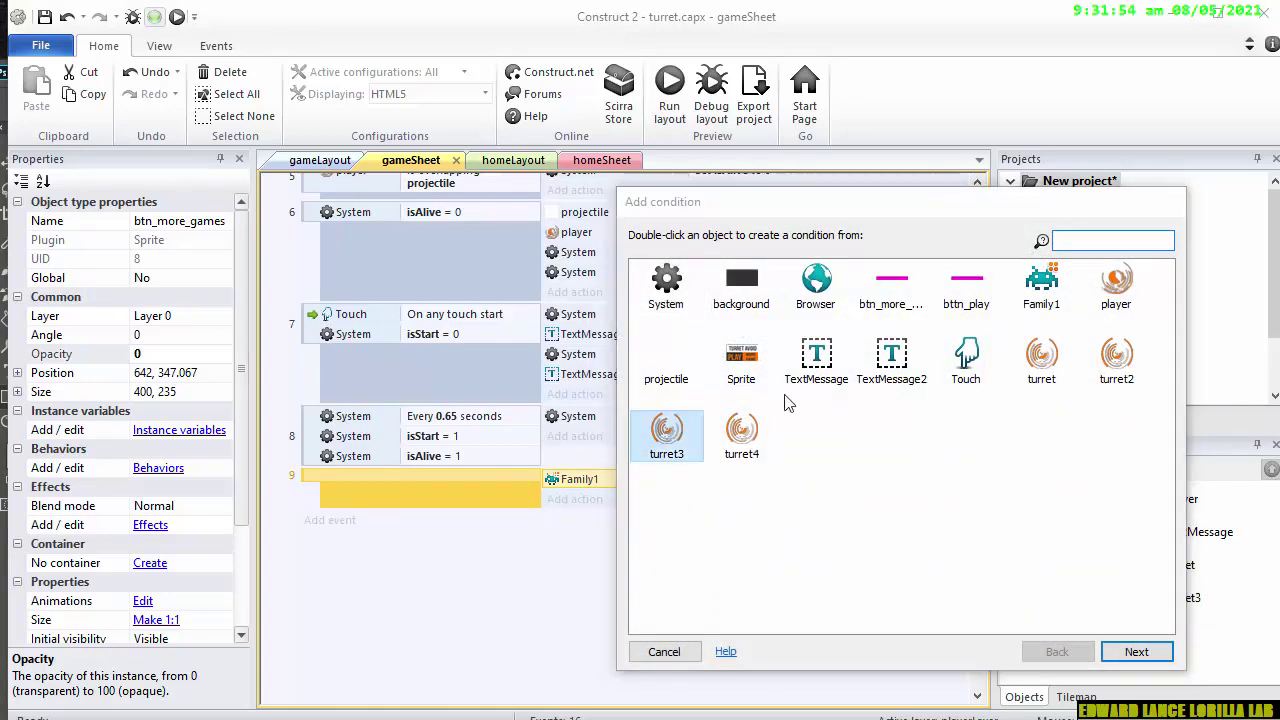
{"action": "left_click", "coordinate": [665, 650]}
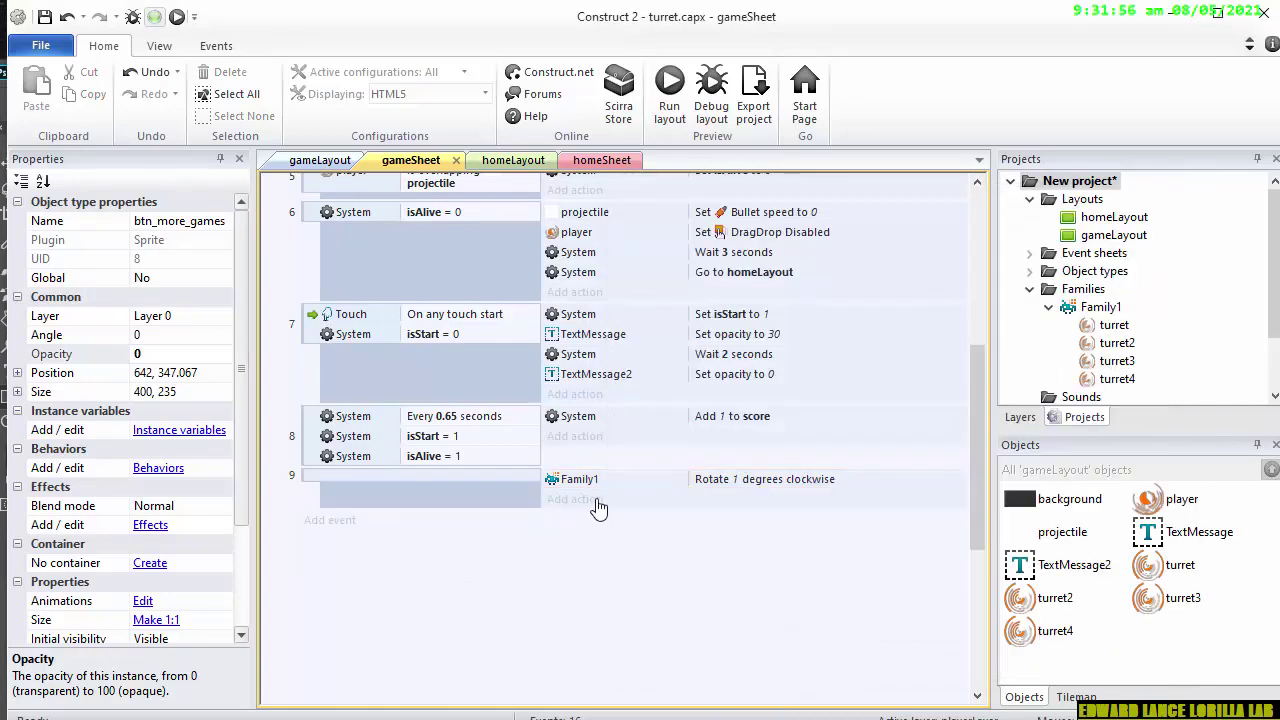
{"action": "right_click", "coordinate": [557, 481]}
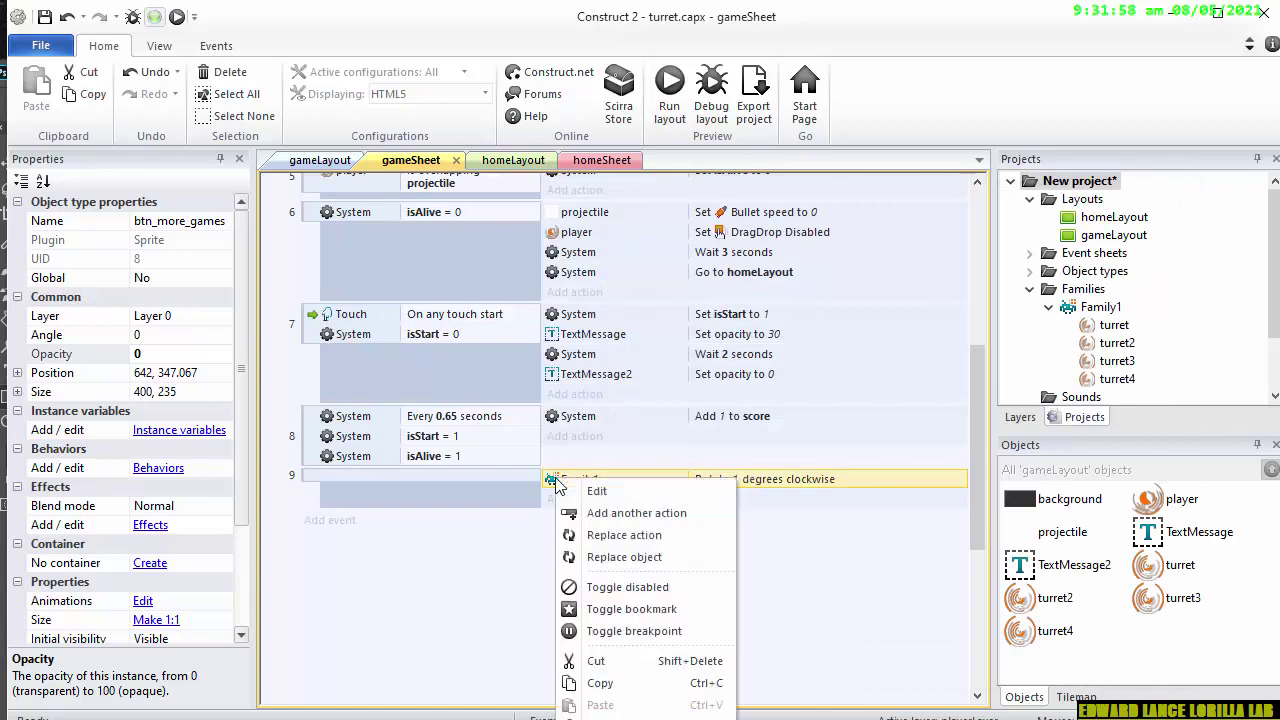
{"action": "left_click", "coordinate": [487, 581]}
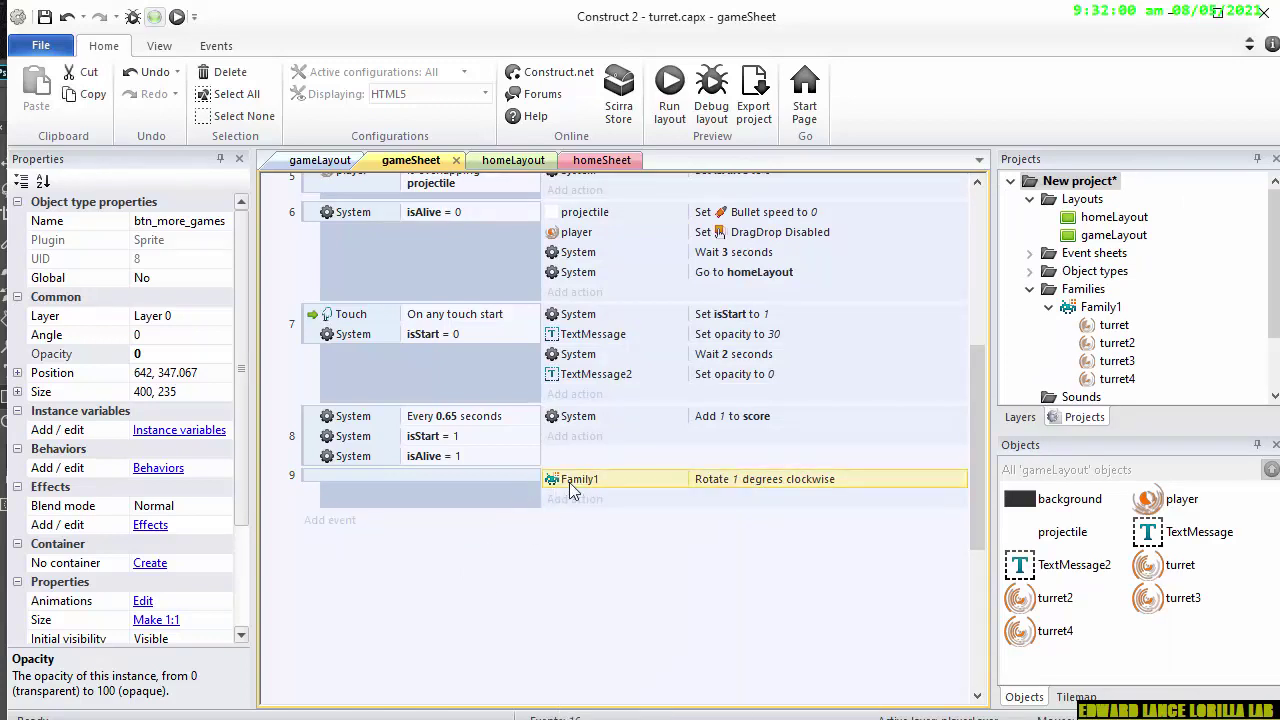
{"action": "key", "text": "Delete"}
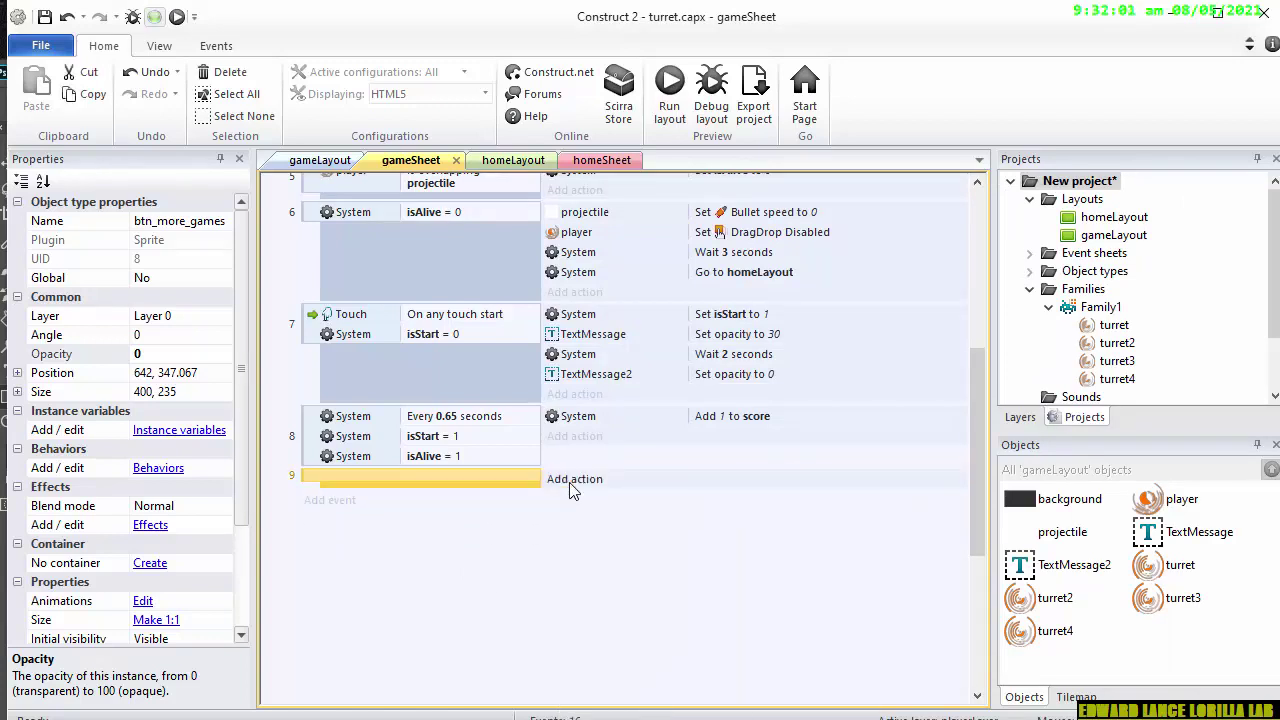
- Add the System "Every tick" condition to the empty event 9
{"action": "double_click", "coordinate": [384, 471]}
{"action": "double_click", "coordinate": [667, 290]}
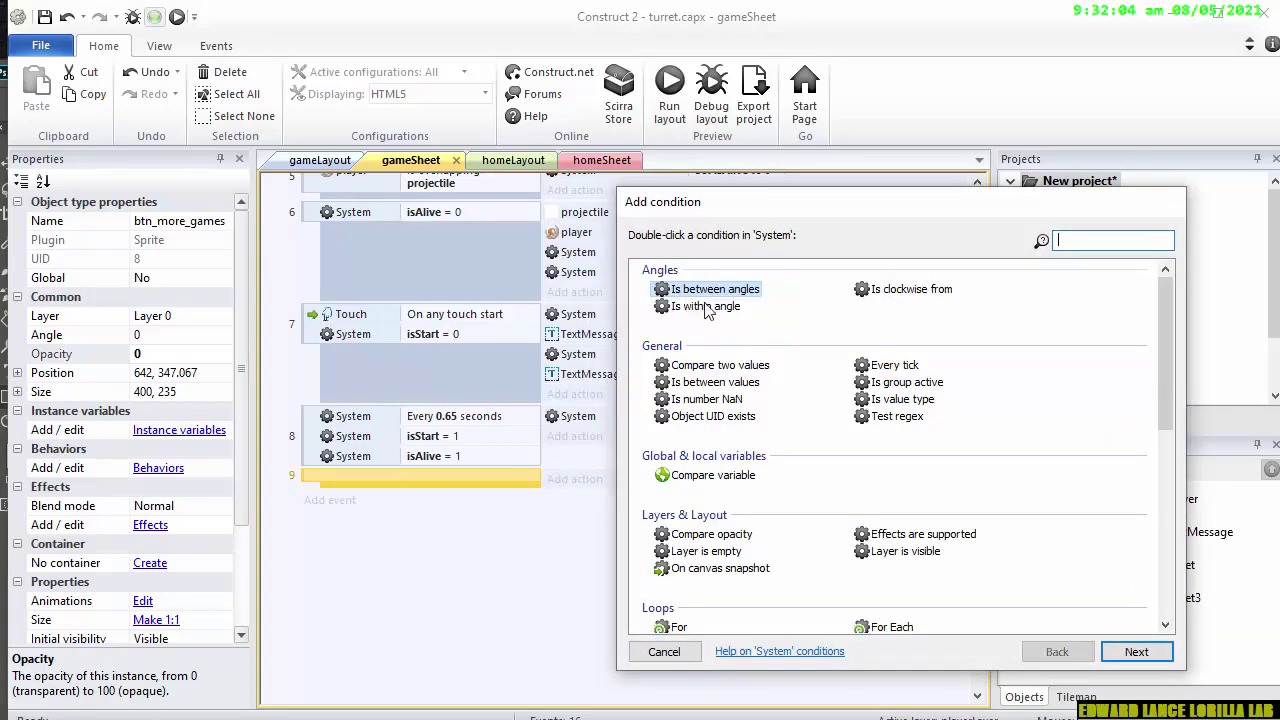
{"action": "left_click", "coordinate": [1083, 241]}
{"action": "type", "text": "ever"}
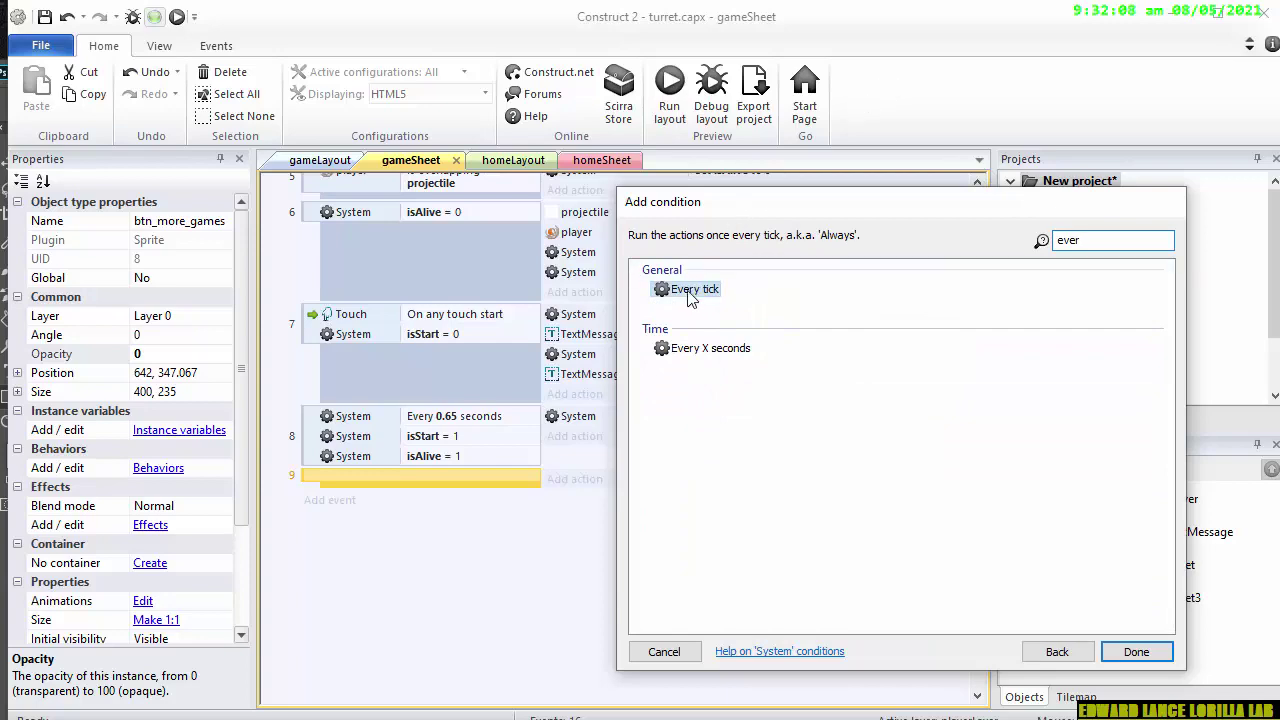
{"action": "double_click", "coordinate": [690, 292]}
- Add an action to event 9 that rotates the player clockwise by 1 degree
{"action": "left_click", "coordinate": [560, 481]}
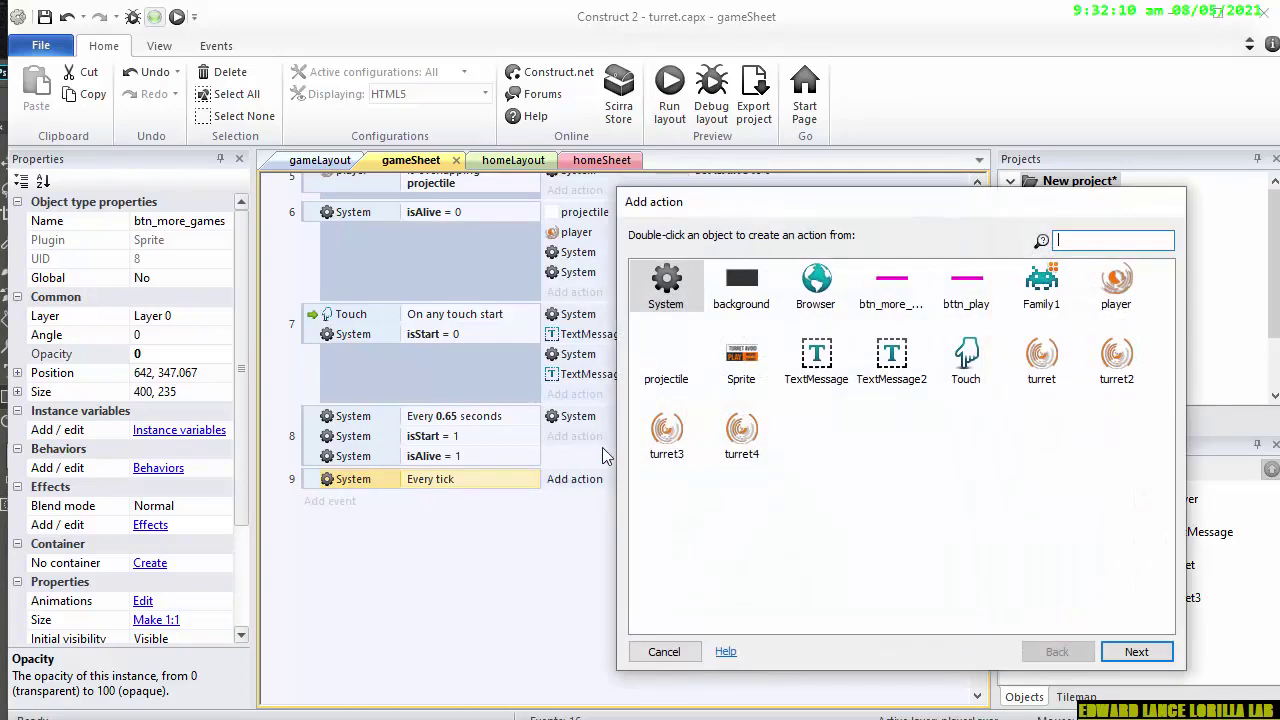
{"action": "double_click", "coordinate": [1116, 287]}
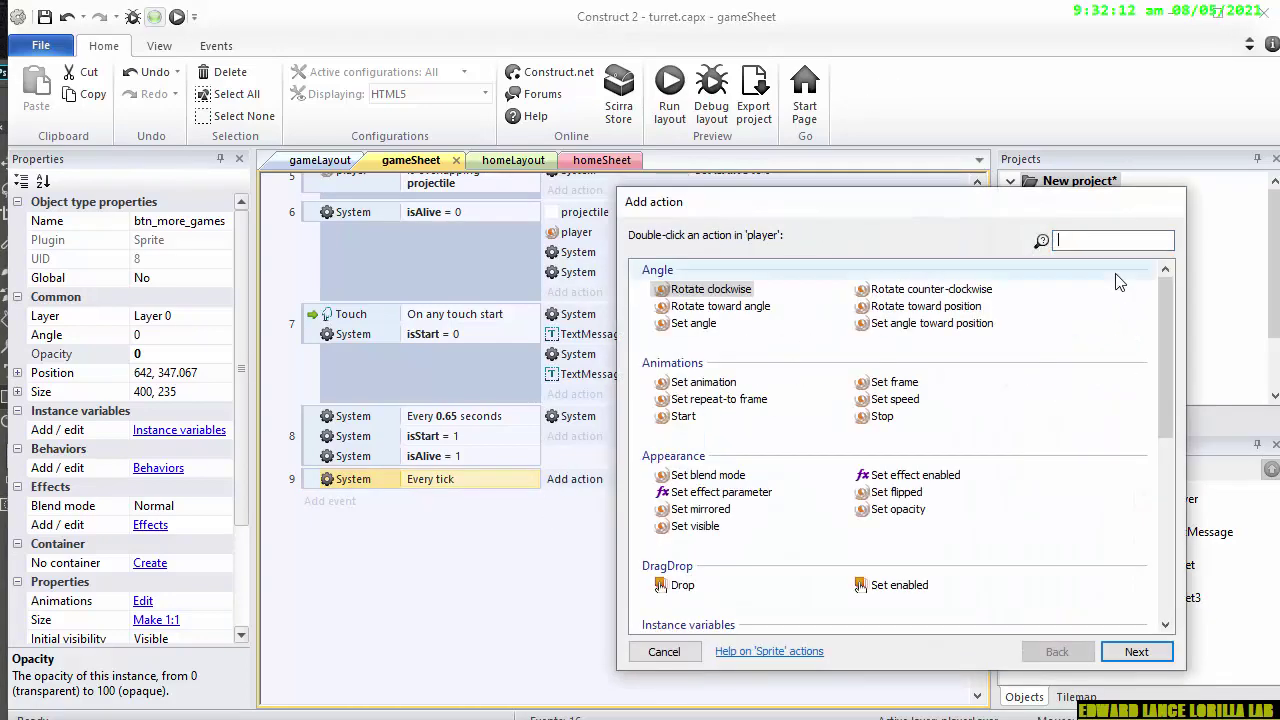
{"action": "left_click", "coordinate": [724, 292]}
{"action": "key", "text": "Escape"}
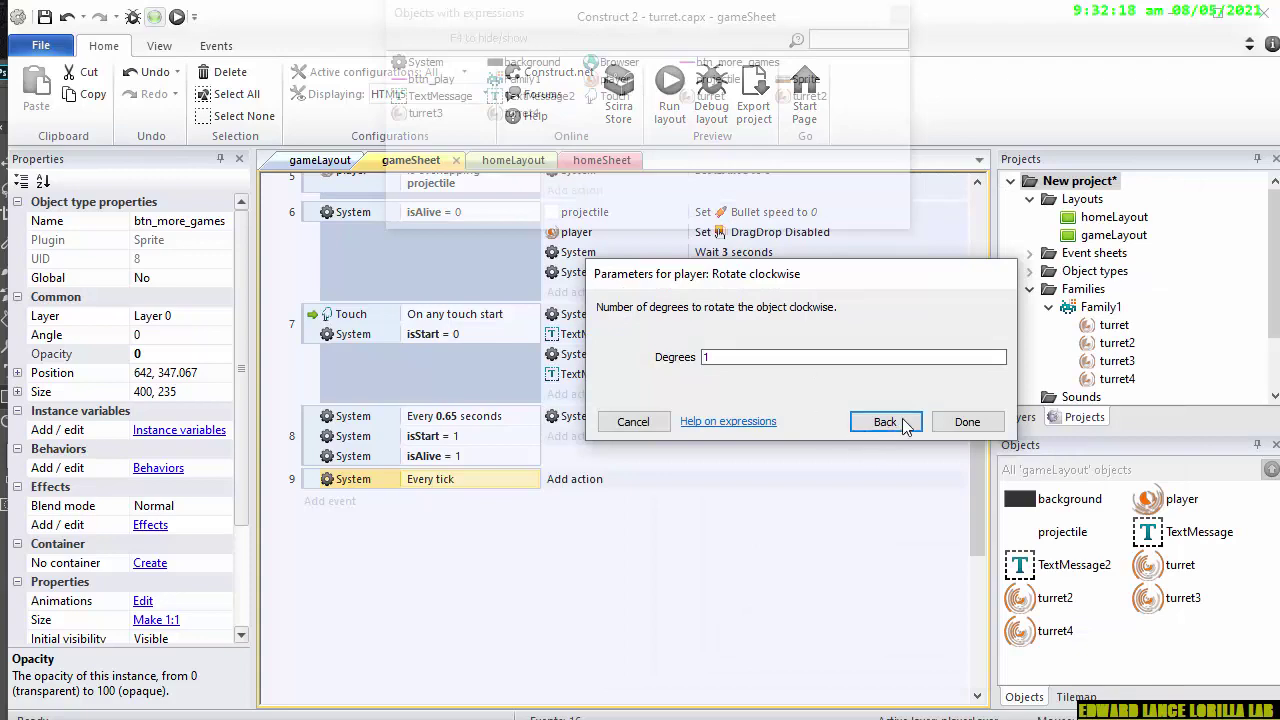
{"action": "left_click", "coordinate": [966, 421]}
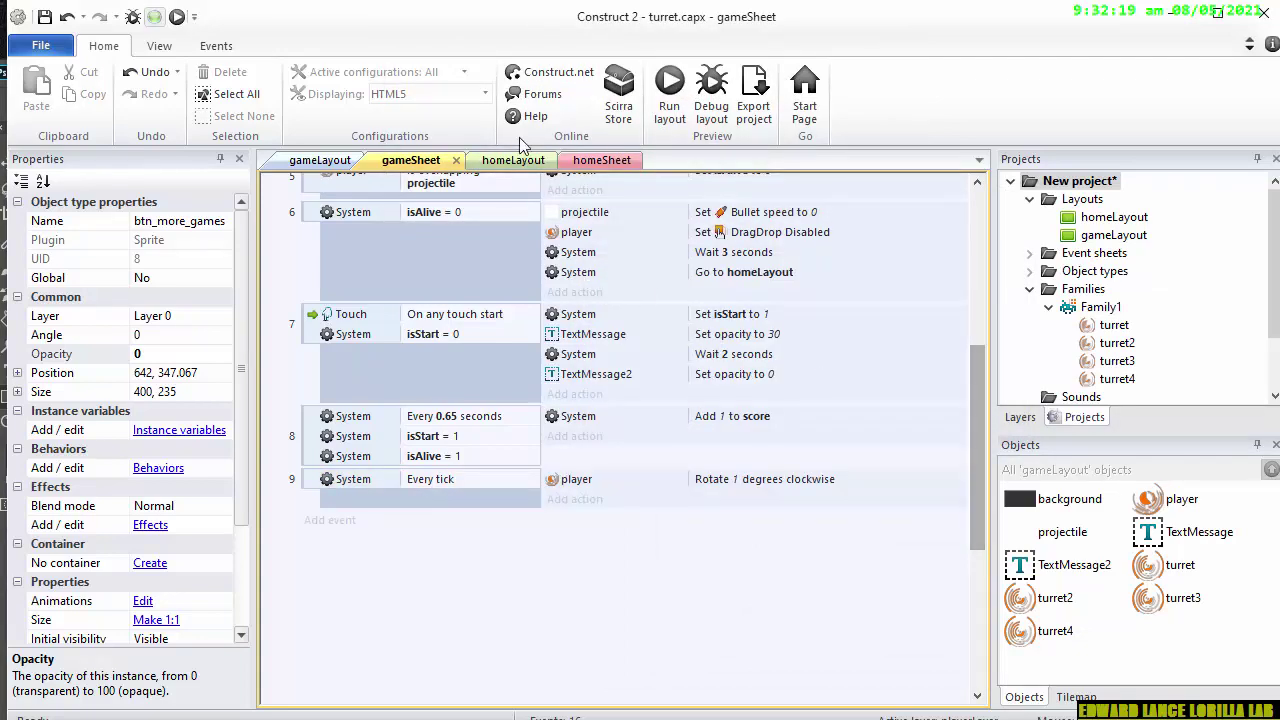
- Preview the game again, start it with PLAY, move the player to check its rotation, and close the preview
{"action": "left_click", "coordinate": [666, 92]}
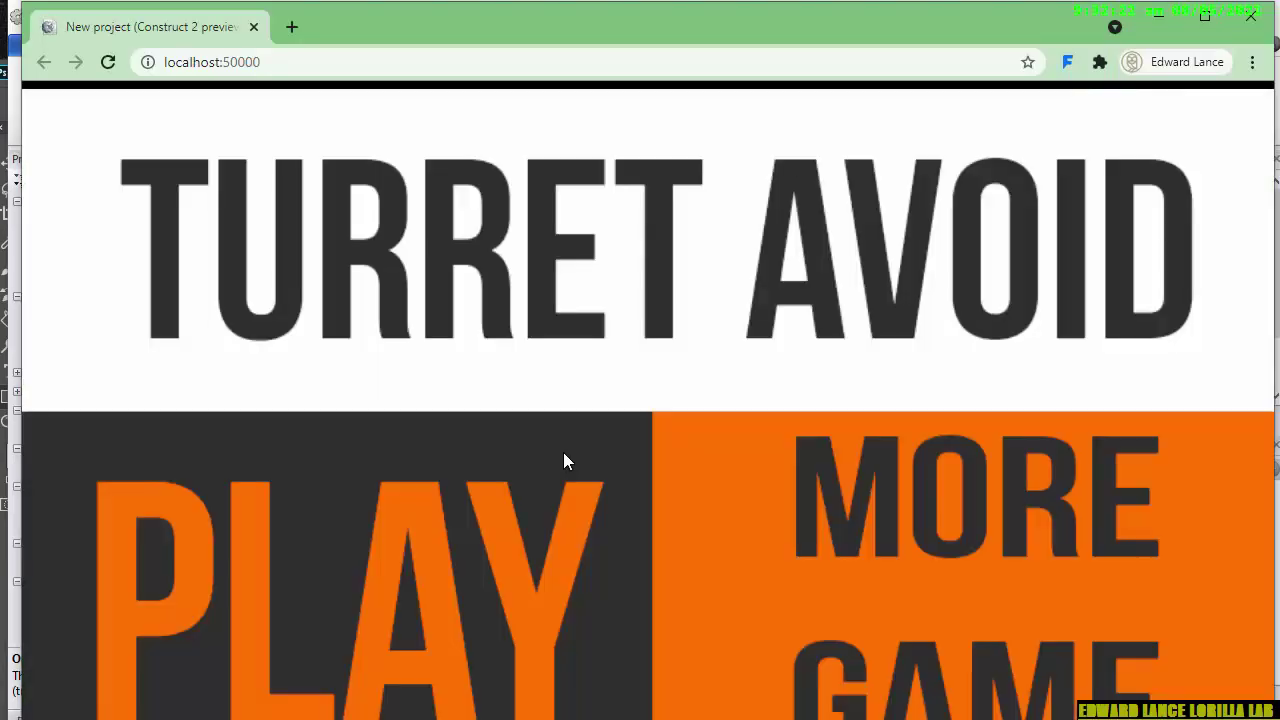
{"action": "left_click", "coordinate": [564, 454]}
{"action": "left_click_drag", "start_coordinate": [663, 603], "coordinate": [634, 329]}
{"action": "left_click", "coordinate": [1251, 16]}
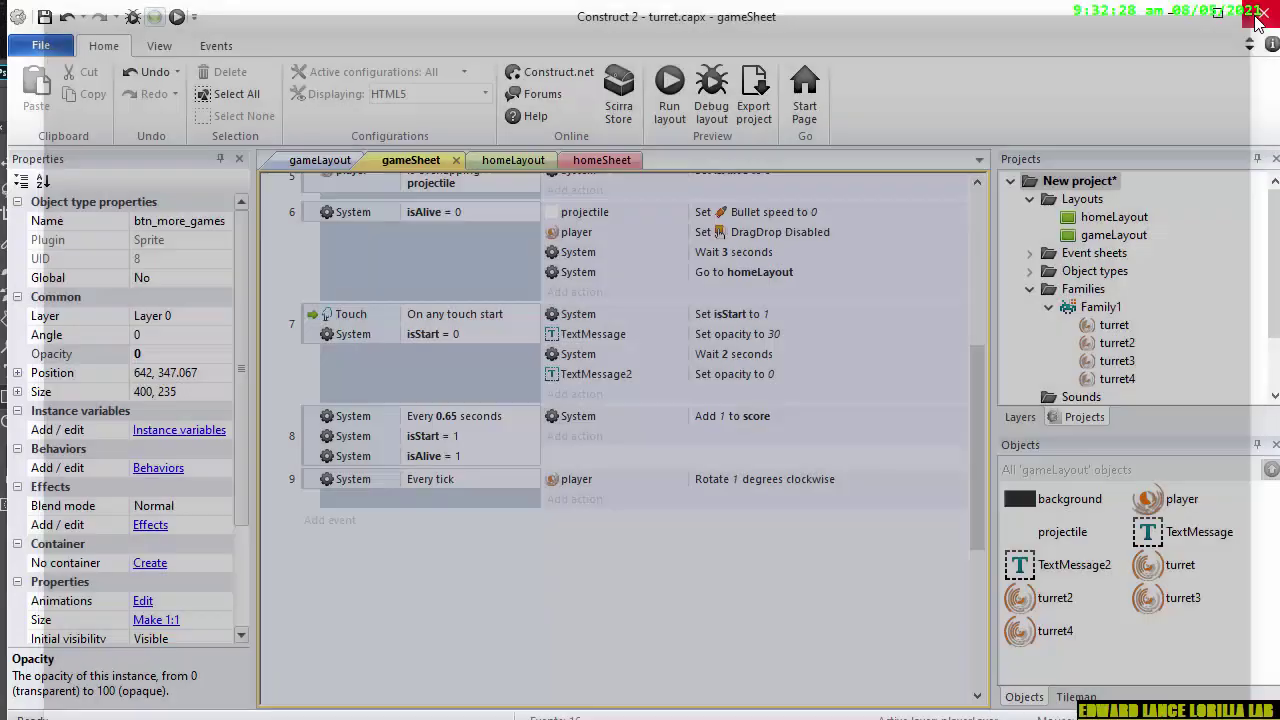